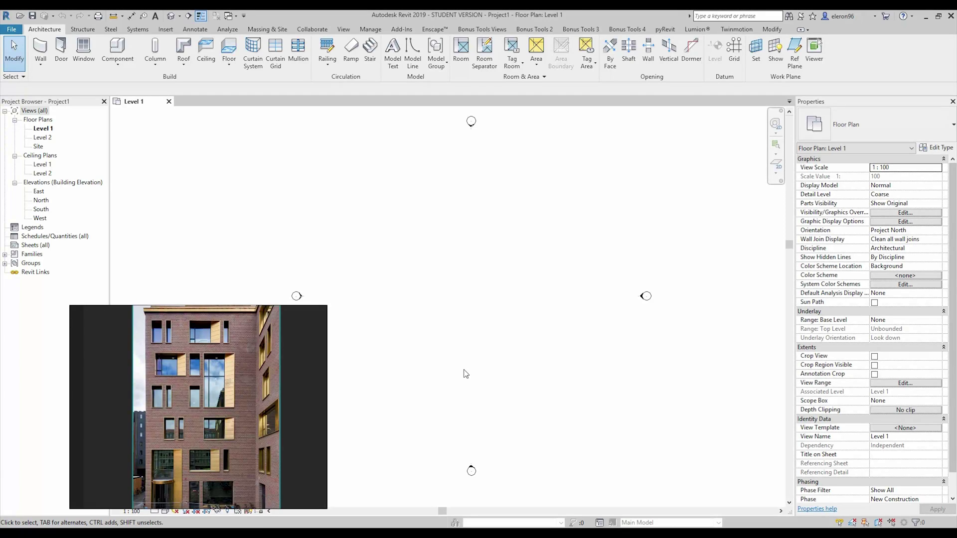
In the East elevation, copy Level 2 upward by 4000 mm with multiple copies enabled.
{"action": "double_click", "coordinate": [39, 193]}
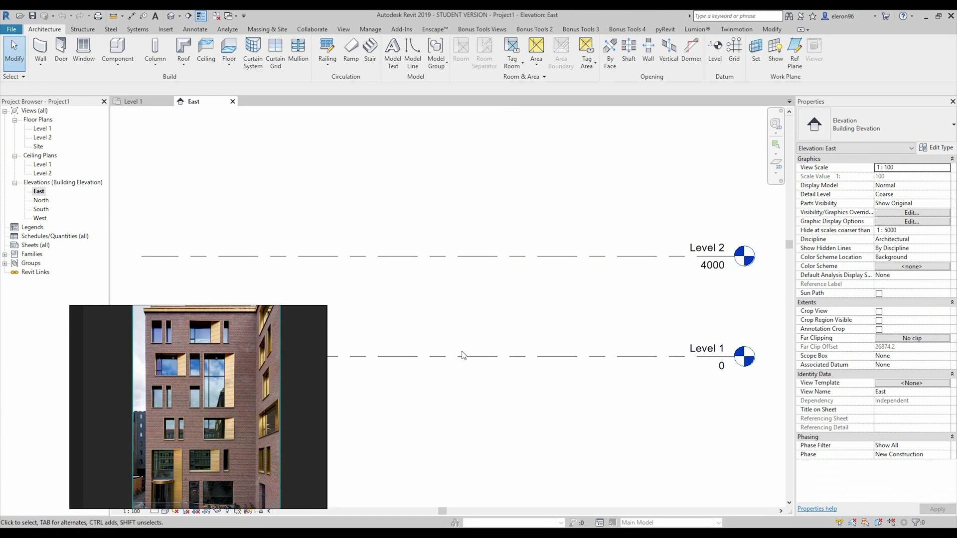
{"action": "scroll", "coordinate": [494, 375], "scroll_direction": "down", "scroll_amount": 5}
{"action": "scroll", "coordinate": [612, 374], "scroll_direction": "up", "scroll_amount": 4}
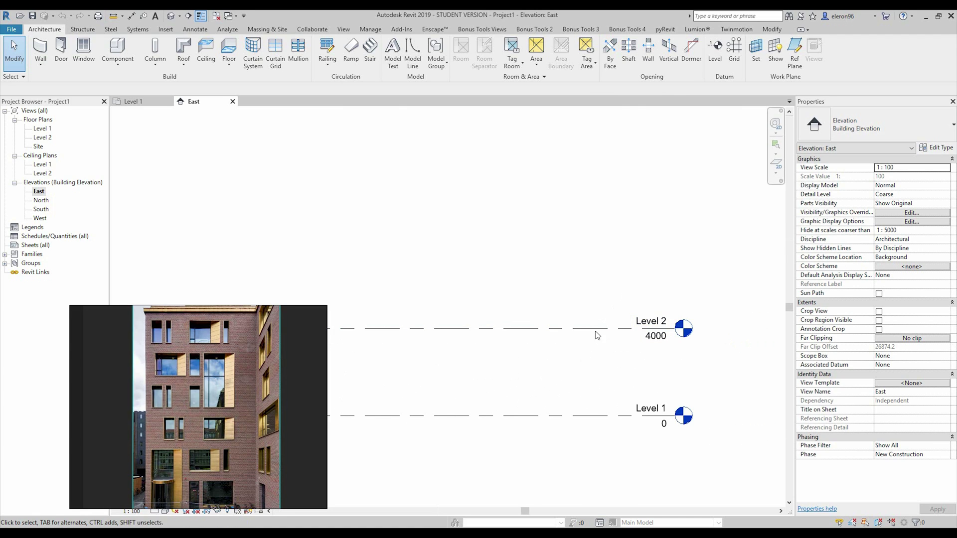
{"action": "left_click", "coordinate": [216, 384]}
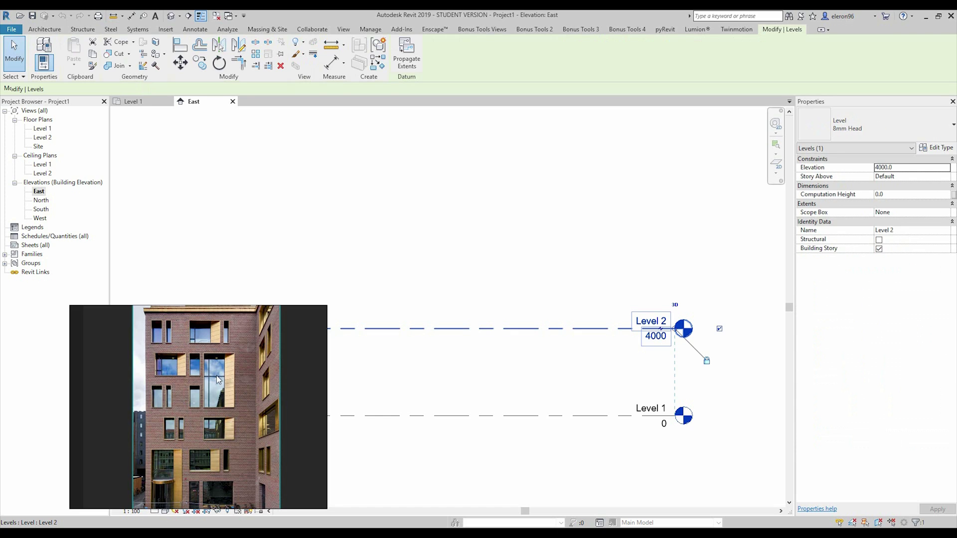
{"action": "middle_click_drag", "start_coordinate": [515, 328], "coordinate": [505, 369]}
{"action": "scroll", "coordinate": [505, 330], "scroll_direction": "down", "scroll_amount": 1}
{"action": "left_click", "coordinate": [199, 62]}
{"action": "left_click", "coordinate": [131, 90]}
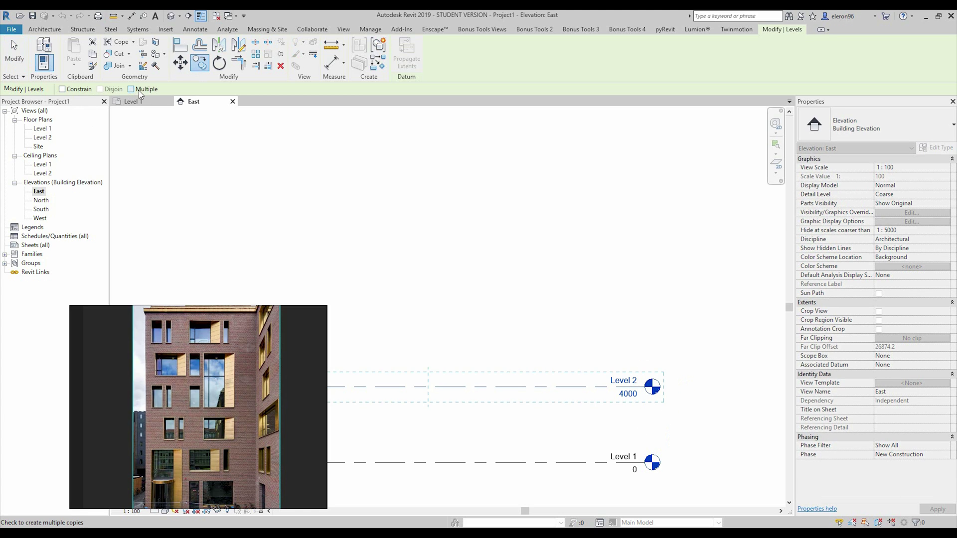
{"action": "middle_click_drag", "start_coordinate": [631, 397], "coordinate": [567, 313]}
{"action": "left_click", "coordinate": [523, 380]}
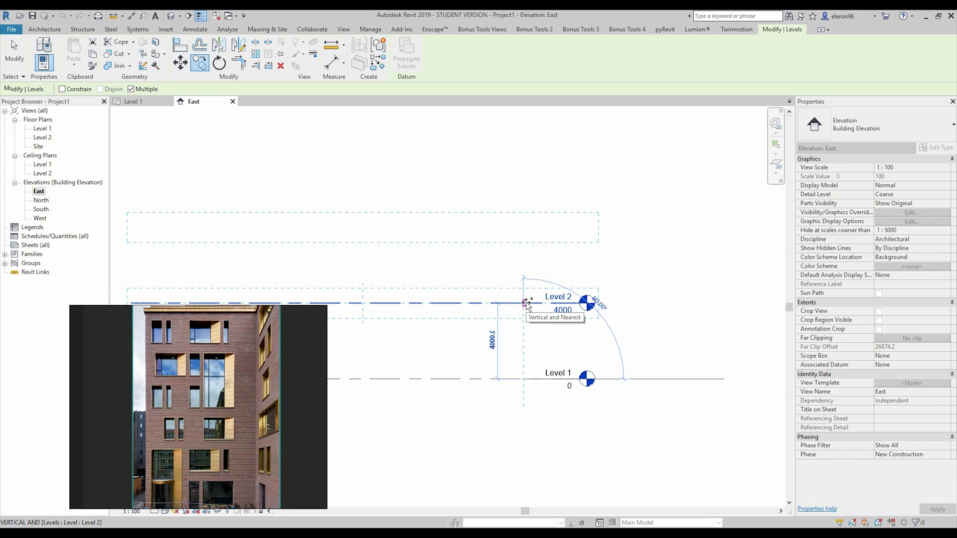
{"action": "left_click", "coordinate": [525, 303]}
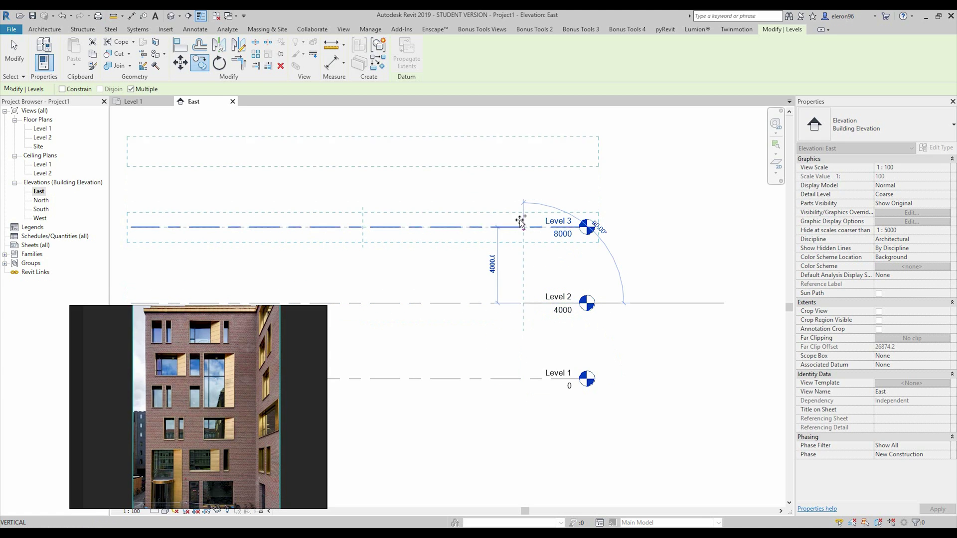
Place four more level copies at 4000 mm spacing, up to an elevation of 24000, and finish copying.
{"action": "left_click", "coordinate": [522, 227]}
{"action": "middle_click_drag", "start_coordinate": [626, 199], "coordinate": [623, 326]}
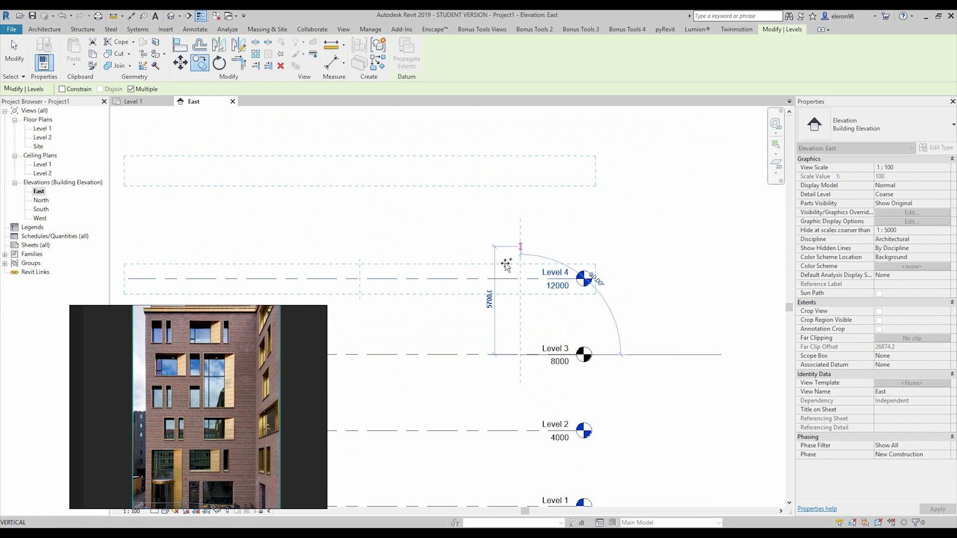
{"action": "left_click", "coordinate": [520, 278]}
{"action": "left_click", "coordinate": [520, 203]}
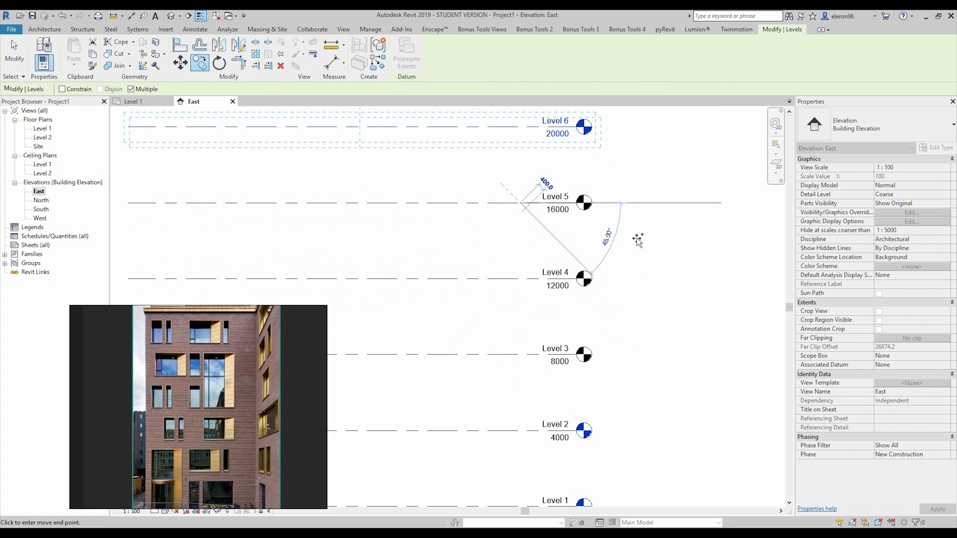
{"action": "scroll", "coordinate": [668, 234], "scroll_direction": "down", "scroll_amount": 2}
{"action": "left_click", "coordinate": [573, 164]}
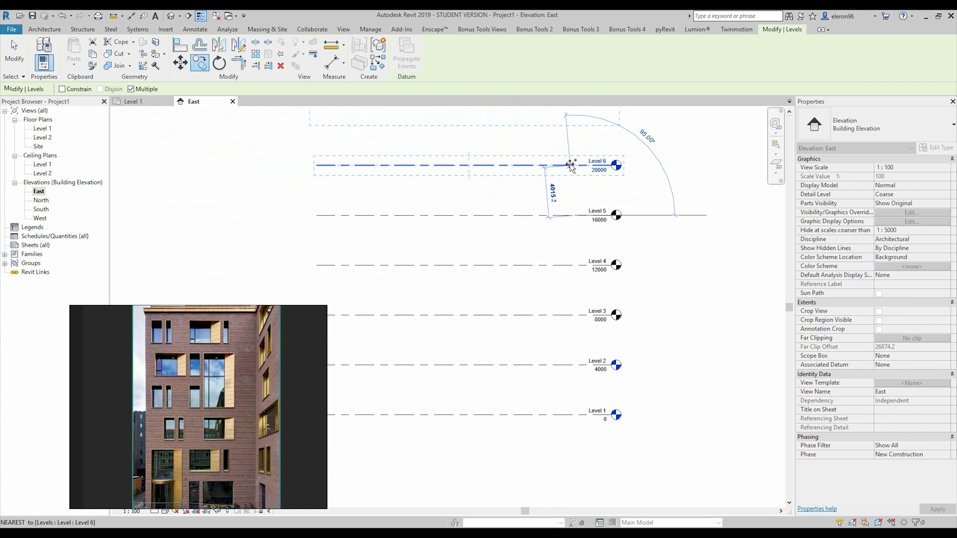
{"action": "middle_click_drag", "start_coordinate": [668, 231], "coordinate": [664, 259]}
{"action": "key", "text": "Escape"}
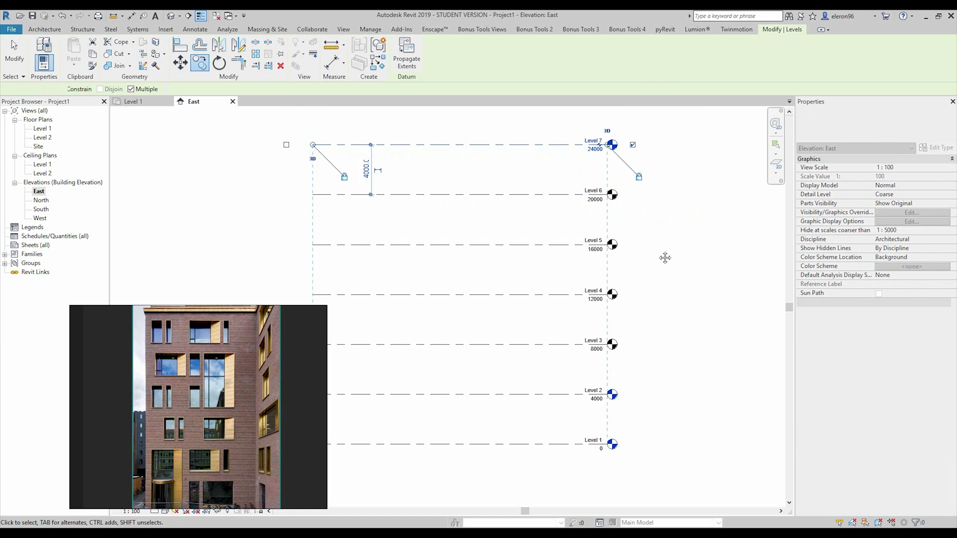
{"action": "key", "text": "Escape"}
{"action": "middle_click_drag", "start_coordinate": [641, 379], "coordinate": [686, 317]}
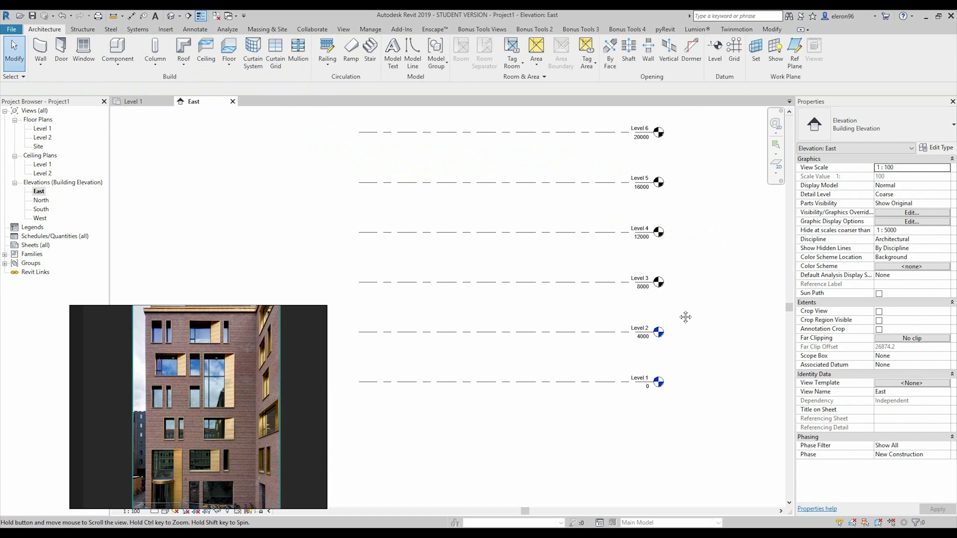
On the Level 1 floor plan, draw a horizontal wall 25000 mm long of type Exterior - Block on Mtl. Stud.
{"action": "double_click", "coordinate": [46, 130]}
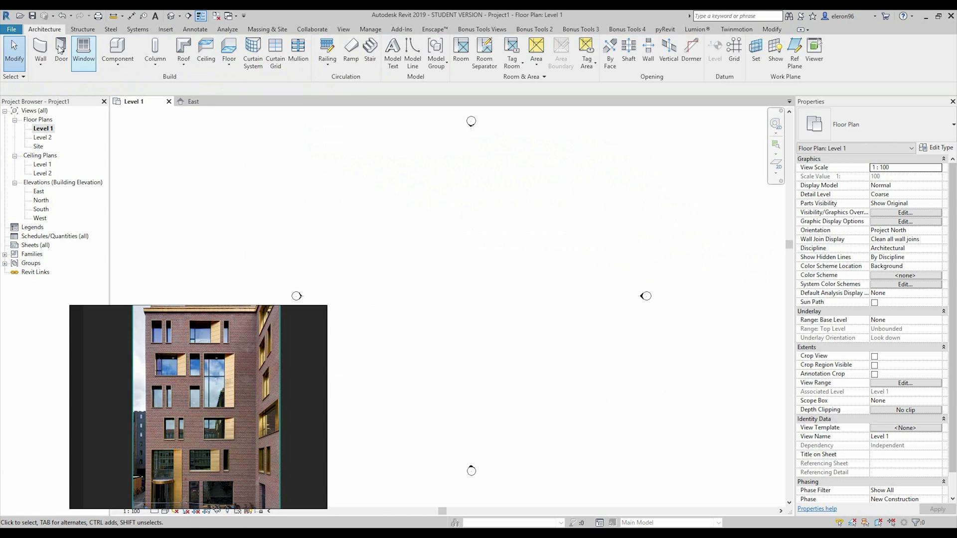
{"action": "left_click", "coordinate": [41, 49]}
{"action": "left_click", "coordinate": [890, 123]}
{"action": "scroll", "coordinate": [876, 269], "scroll_direction": "up", "scroll_amount": 3}
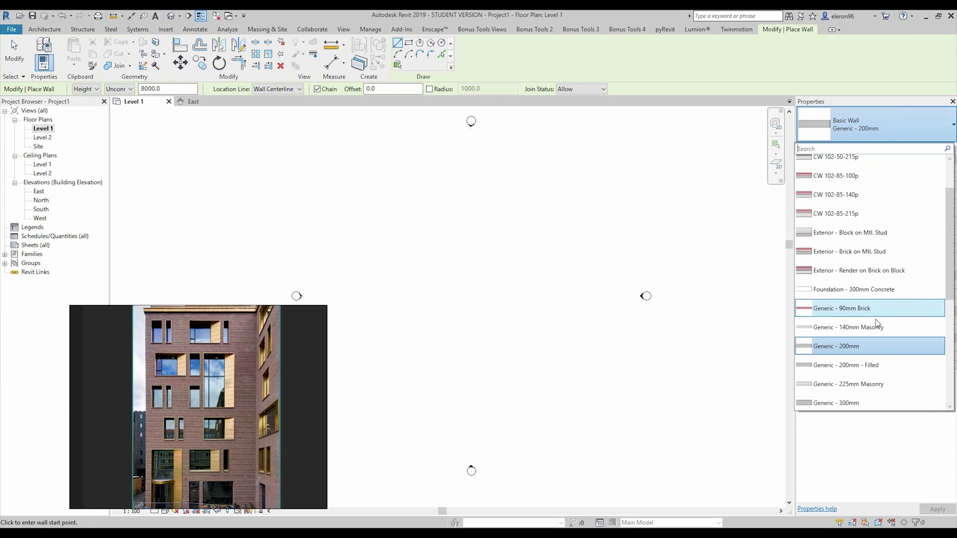
{"action": "left_click", "coordinate": [880, 232]}
{"action": "left_click", "coordinate": [396, 284]}
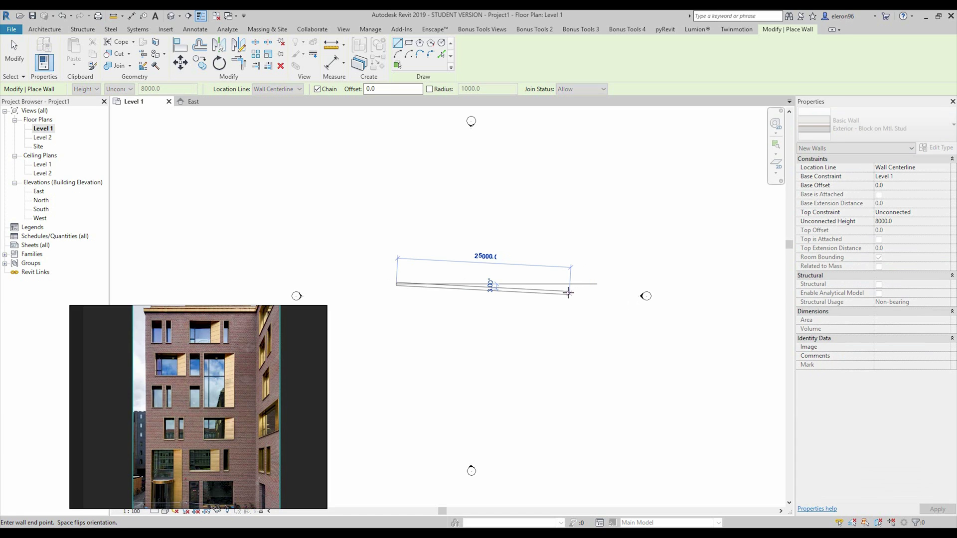
{"action": "left_click", "coordinate": [570, 284]}
{"action": "key", "text": "Escape"}
{"action": "key", "text": "Escape"}
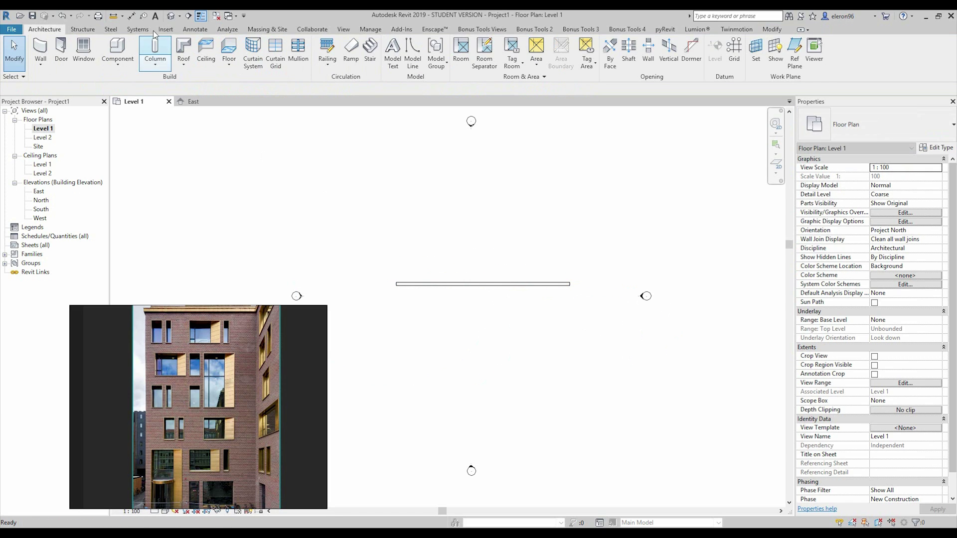
Open the 3D view and set its detail level to Fine and its visual style to Shaded.
{"action": "middle_click_drag", "start_coordinate": [469, 386], "coordinate": [485, 314]}
{"action": "scroll", "coordinate": [484, 313], "scroll_direction": "up", "scroll_amount": 1}
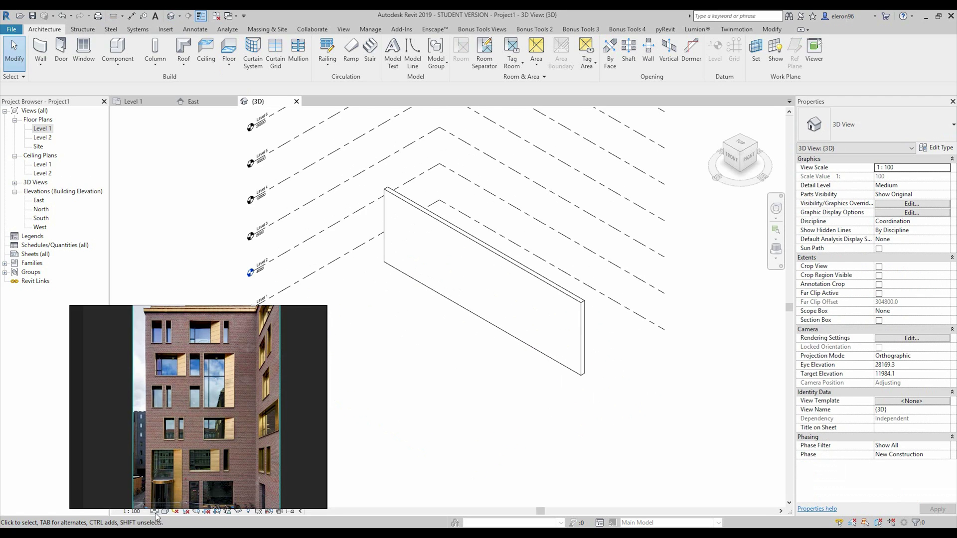
{"action": "left_click", "coordinate": [154, 511]}
{"action": "left_click", "coordinate": [164, 501]}
{"action": "left_click", "coordinate": [165, 512]}
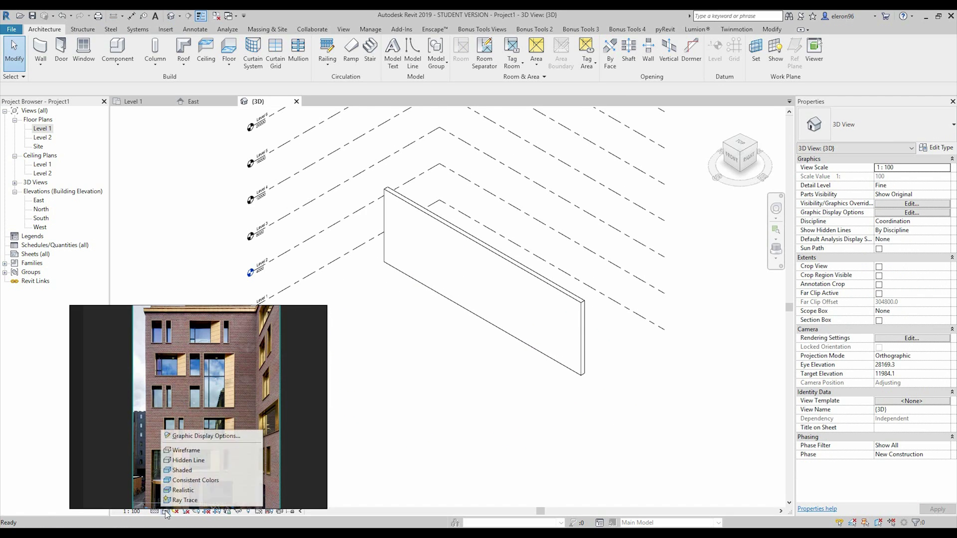
{"action": "left_click", "coordinate": [182, 470]}
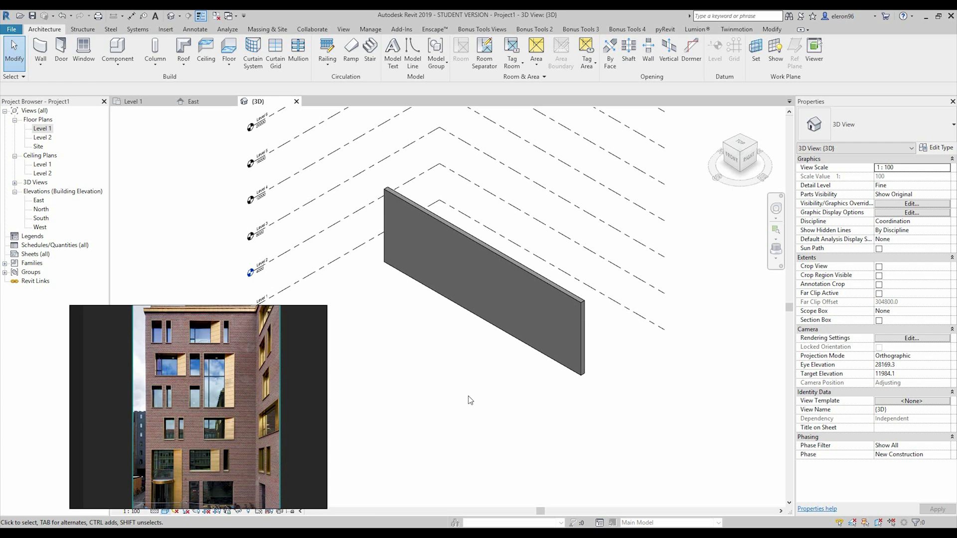
Set the exterior wall's top constraint to Up to level: Level 7.
{"action": "left_click", "coordinate": [579, 328]}
{"action": "middle_click_drag", "start_coordinate": [486, 345], "coordinate": [515, 379]}
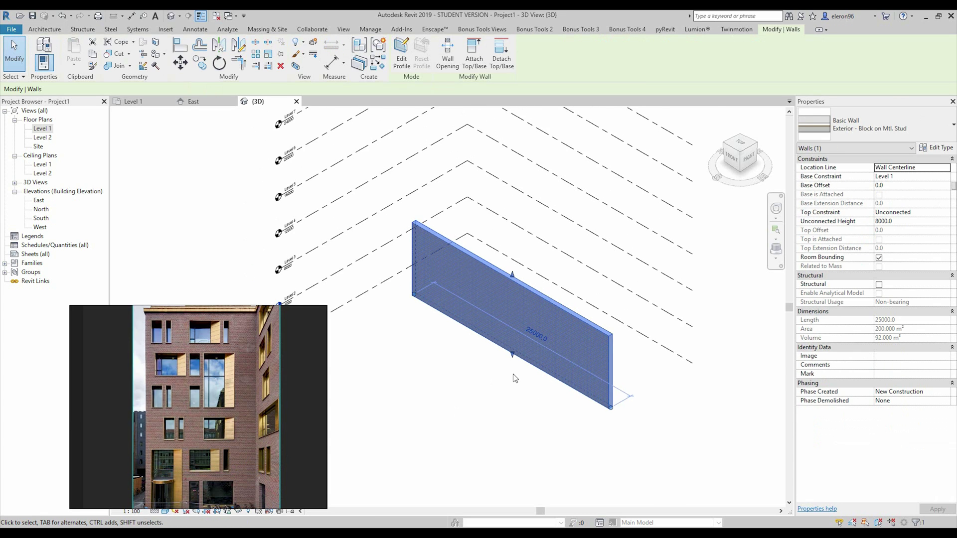
{"action": "scroll", "coordinate": [513, 377], "scroll_direction": "up", "scroll_amount": 1}
{"action": "left_click", "coordinate": [470, 392]}
{"action": "middle_click_drag", "start_coordinate": [443, 392], "coordinate": [460, 407]}
{"action": "left_click", "coordinate": [526, 303]}
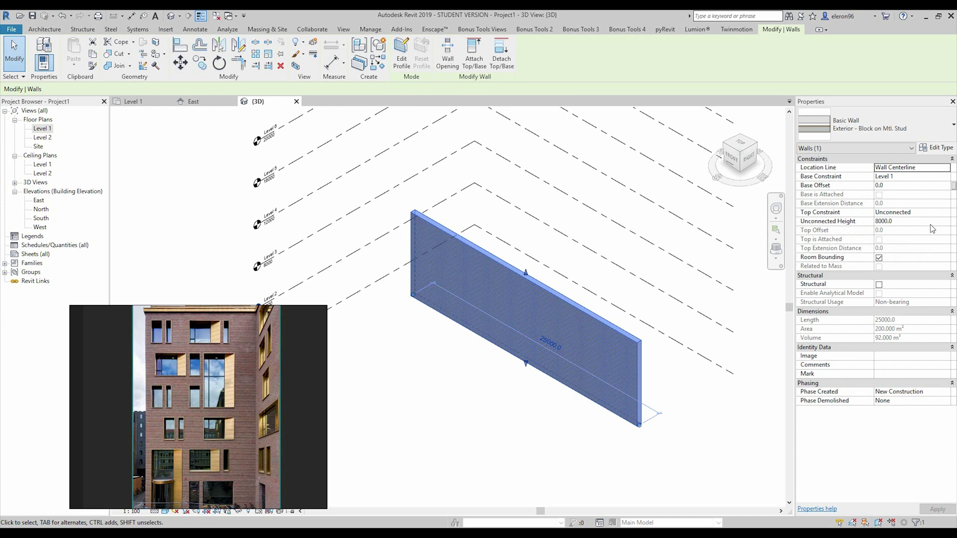
{"action": "left_click", "coordinate": [946, 214]}
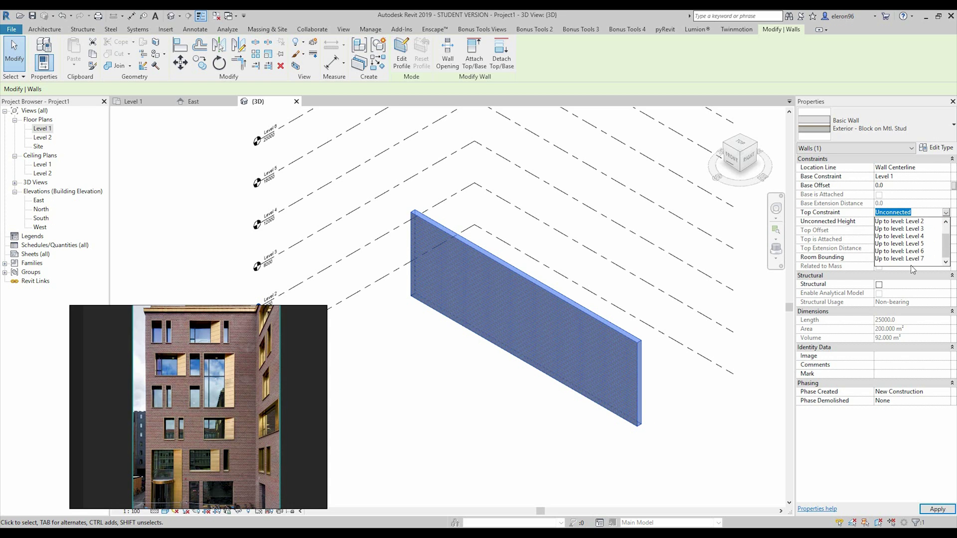
{"action": "left_click", "coordinate": [914, 265]}
{"action": "left_click", "coordinate": [701, 461]}
{"action": "scroll", "coordinate": [647, 425], "scroll_direction": "down", "scroll_amount": 2}
{"action": "middle_click_drag", "start_coordinate": [575, 382], "coordinate": [642, 331], "text": "shift"}
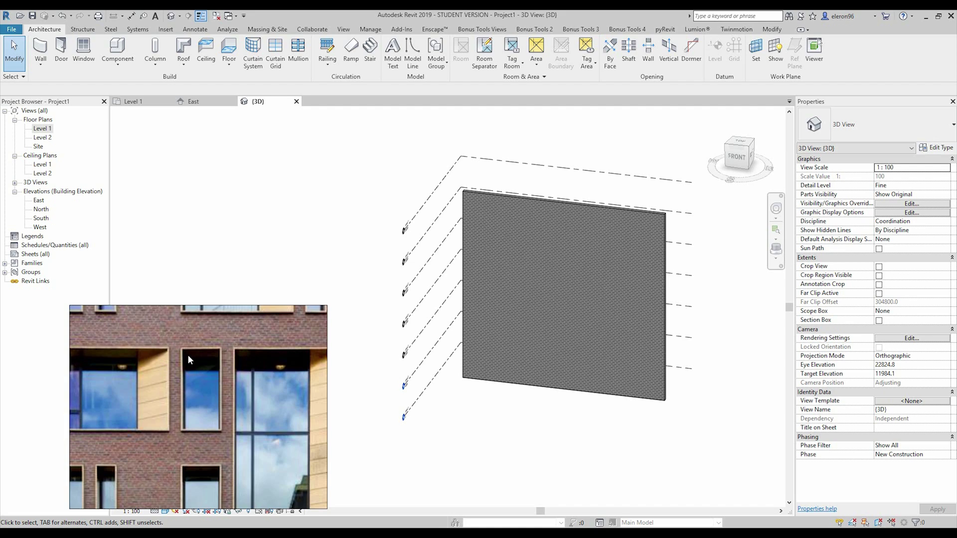
On the Level 1 plan, draw a Storefront curtain wall about 8800 mm long within the exterior wall, toward its right end.
{"action": "left_click", "coordinate": [36, 65]}
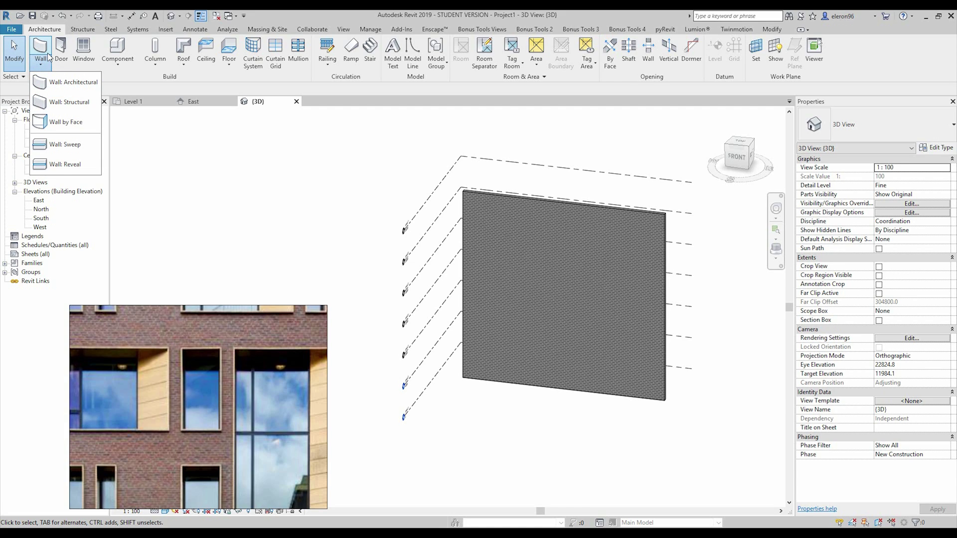
{"action": "left_click", "coordinate": [65, 81]}
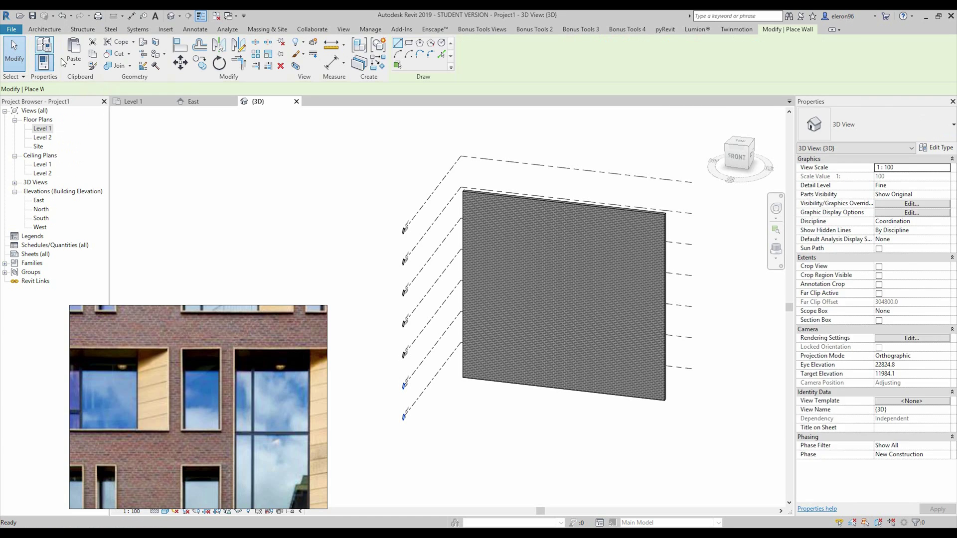
{"action": "left_click", "coordinate": [877, 125]}
{"action": "scroll", "coordinate": [857, 263], "scroll_direction": "down", "scroll_amount": 4}
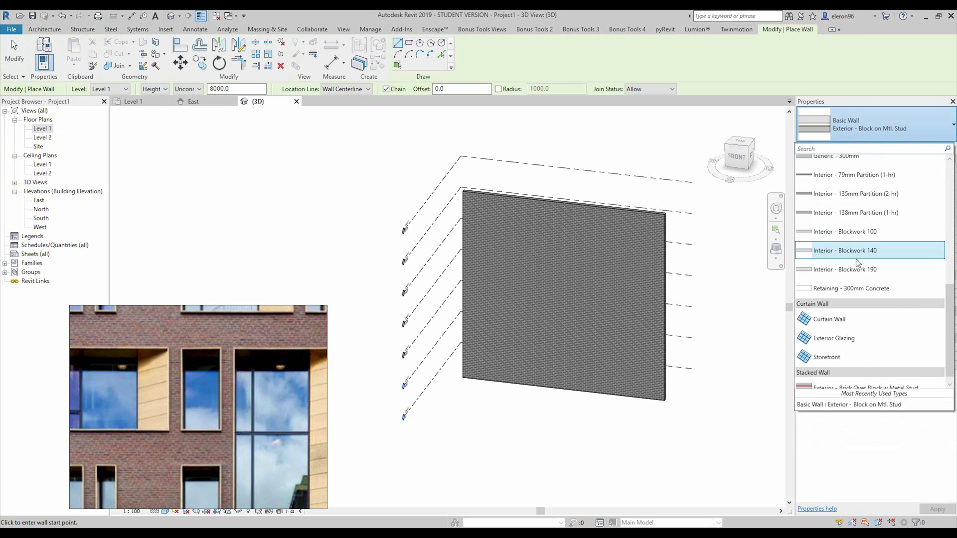
{"action": "left_click", "coordinate": [839, 350]}
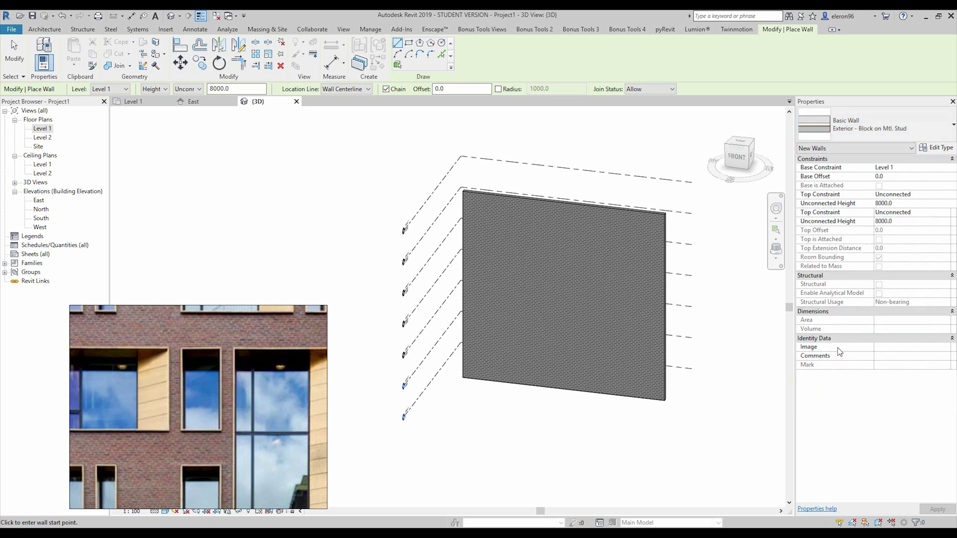
{"action": "double_click", "coordinate": [50, 129]}
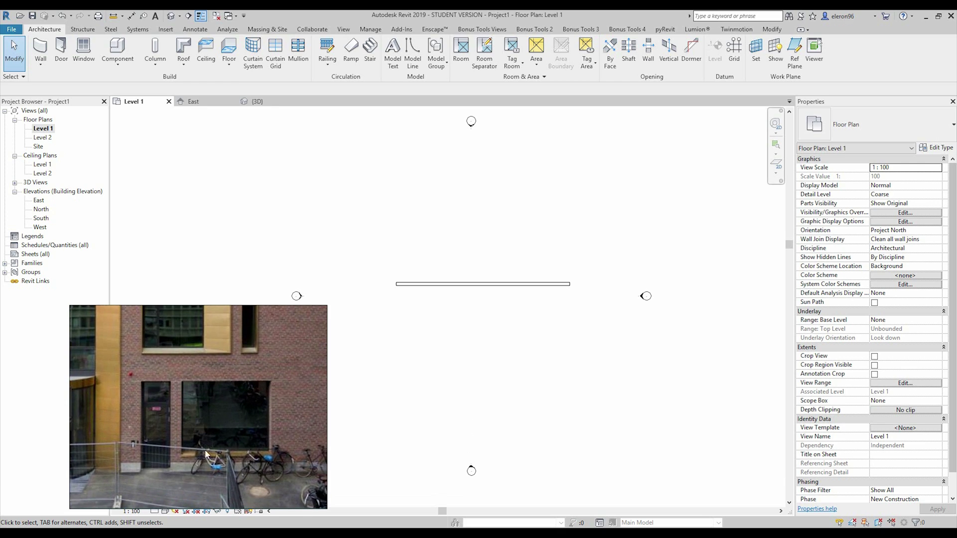
{"action": "scroll", "coordinate": [513, 319], "scroll_direction": "up", "scroll_amount": 3}
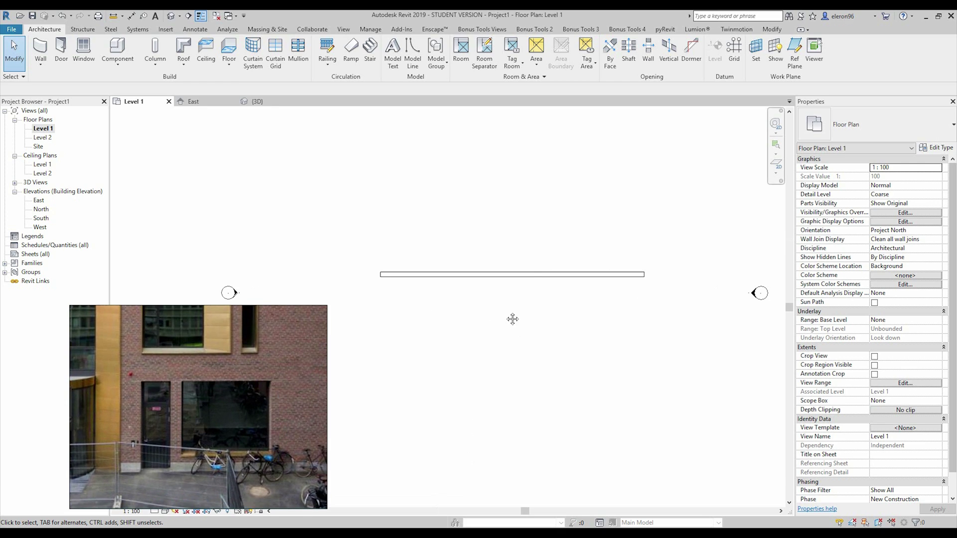
{"action": "left_click", "coordinate": [41, 47]}
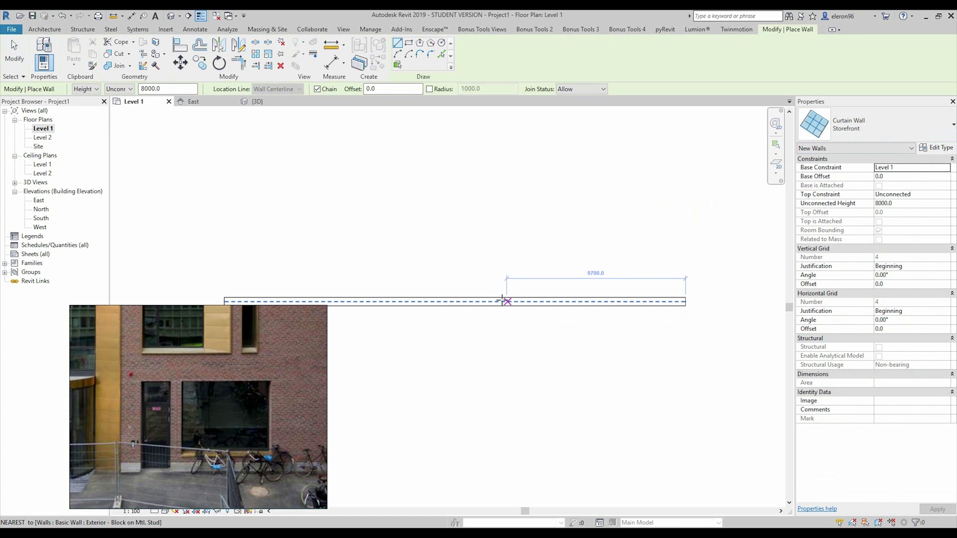
{"action": "left_click", "coordinate": [492, 301]}
{"action": "left_click", "coordinate": [658, 302]}
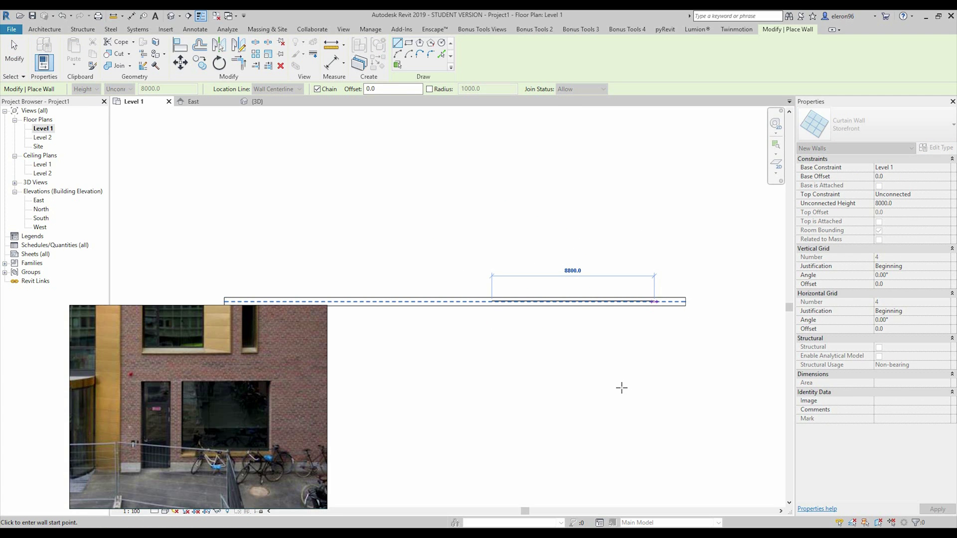
{"action": "key", "text": "Escape"}
{"action": "key", "text": "Escape"}
{"action": "middle_click_drag", "start_coordinate": [596, 366], "coordinate": [575, 350]}
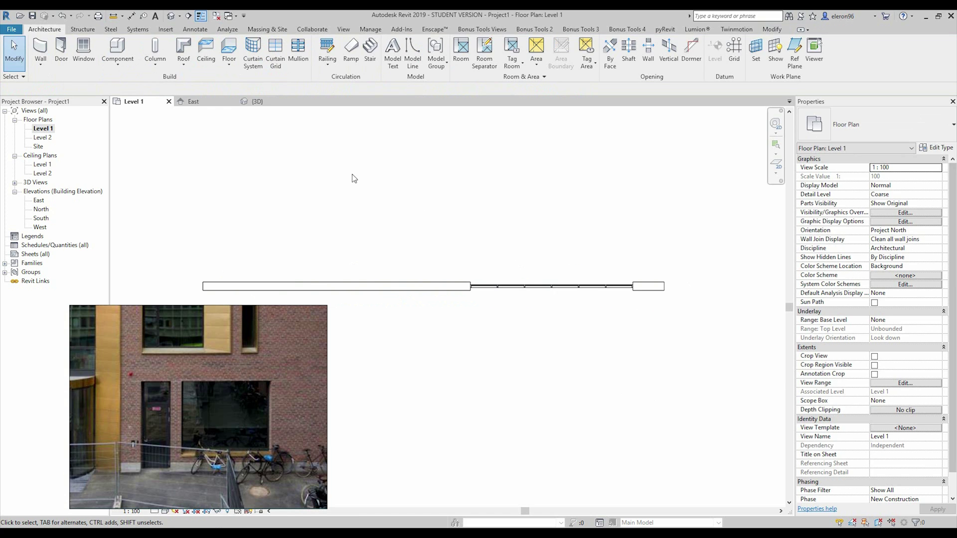
In the 3D view, set the Storefront curtain wall's top constraint to Up to level: Level 2.
{"action": "left_click", "coordinate": [258, 101]}
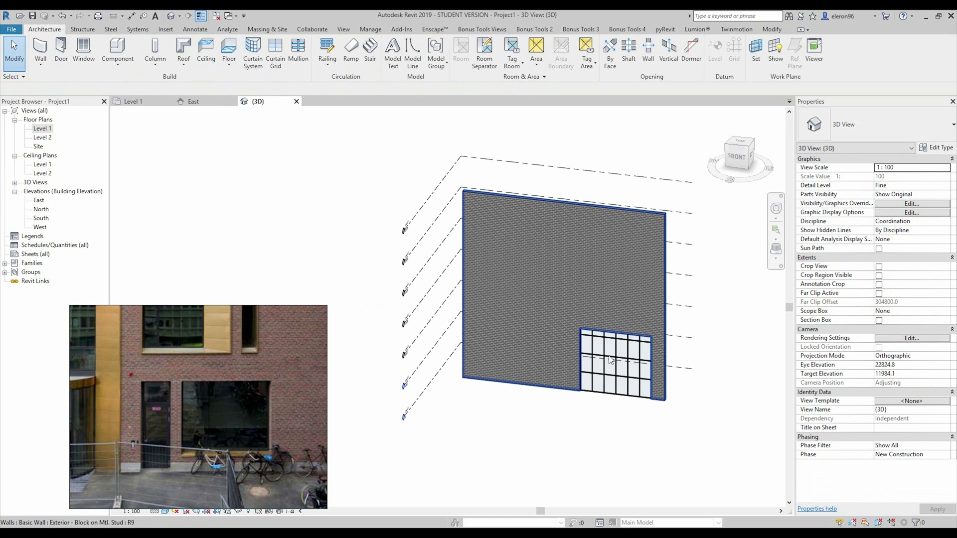
{"action": "scroll", "coordinate": [551, 324], "scroll_direction": "up", "scroll_amount": 4}
{"action": "left_click", "coordinate": [552, 326]}
{"action": "scroll", "coordinate": [549, 339], "scroll_direction": "up", "scroll_amount": 2}
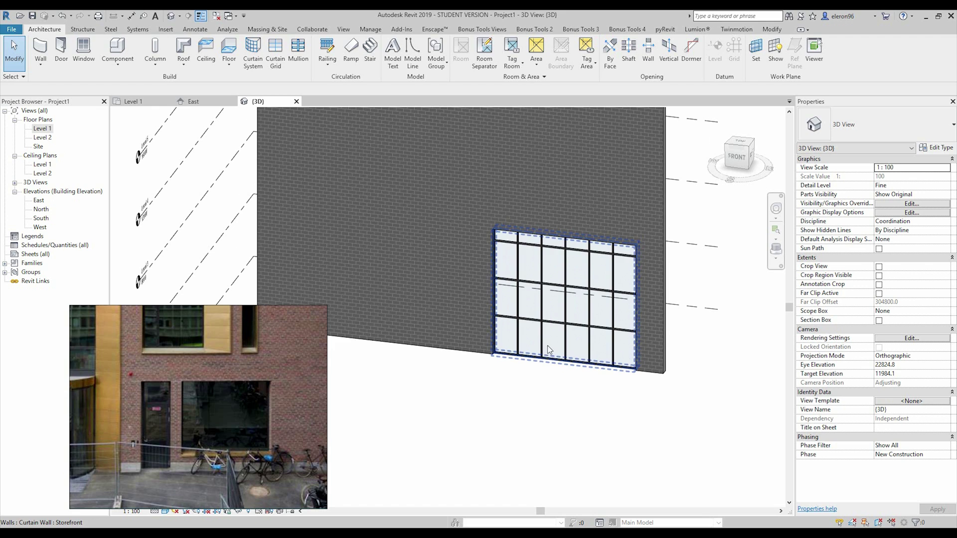
{"action": "left_click", "coordinate": [550, 358]}
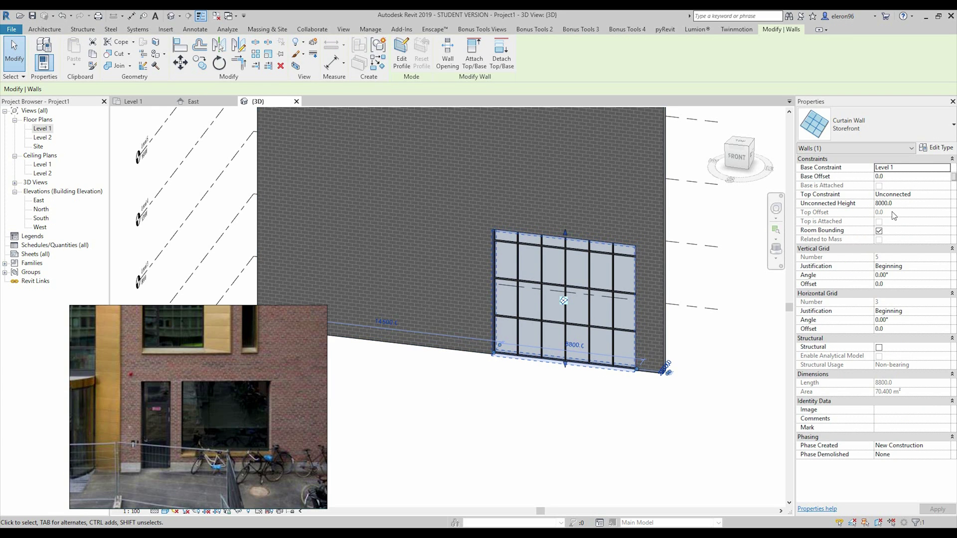
{"action": "left_click", "coordinate": [950, 199]}
{"action": "left_click", "coordinate": [946, 194]}
{"action": "left_click", "coordinate": [918, 222]}
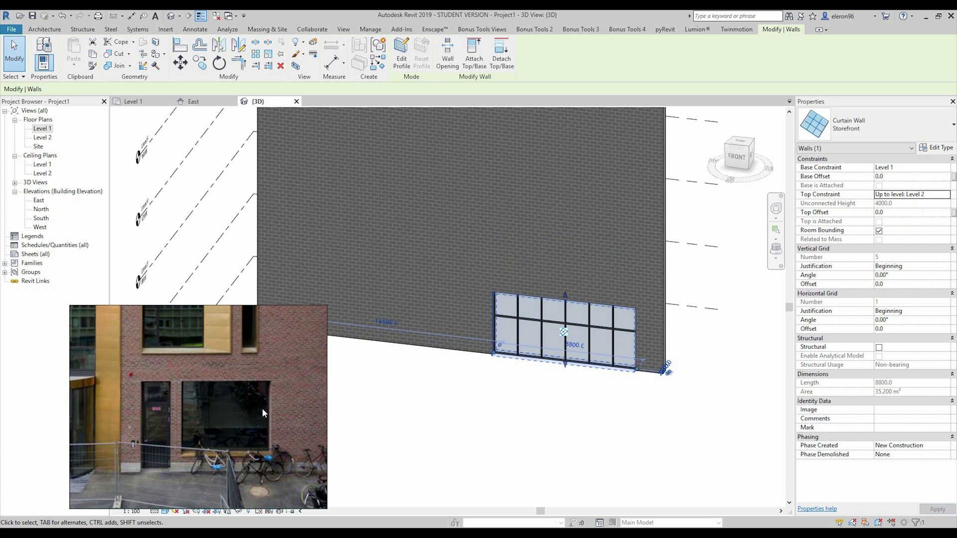
Set both the vertical and horizontal grid layouts of the Storefront curtain wall type to Fixed Number.
{"action": "scroll", "coordinate": [557, 354], "scroll_direction": "up", "scroll_amount": 3}
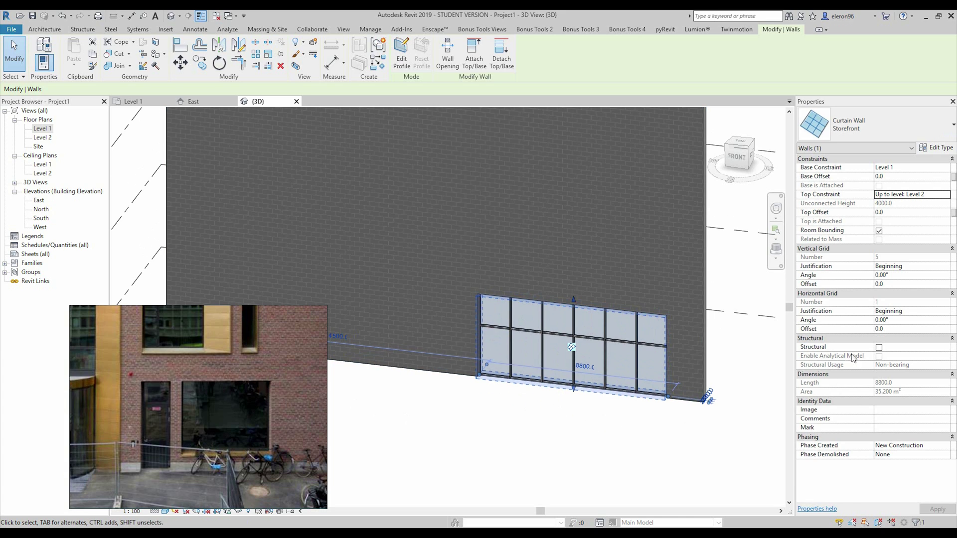
{"action": "left_click", "coordinate": [944, 313]}
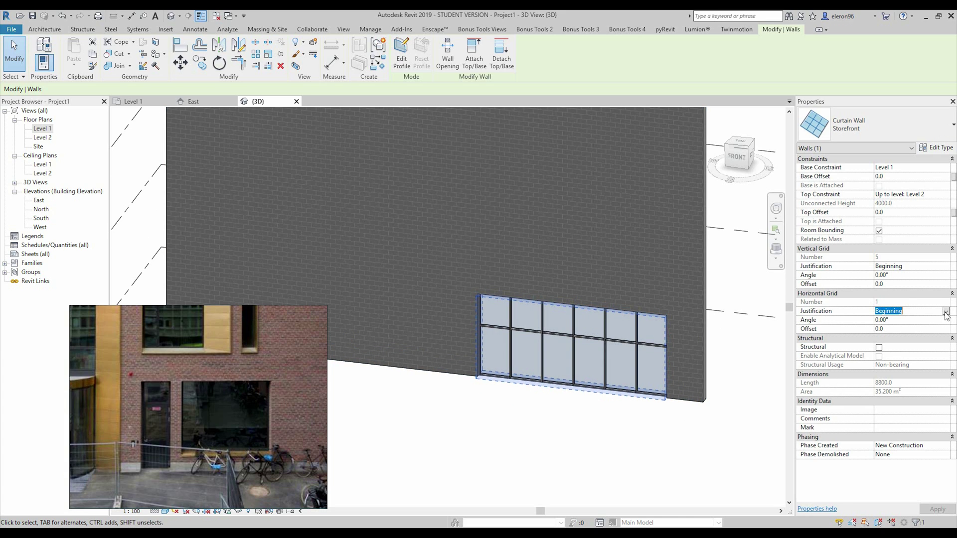
{"action": "left_click", "coordinate": [945, 312]}
{"action": "left_click", "coordinate": [937, 148]}
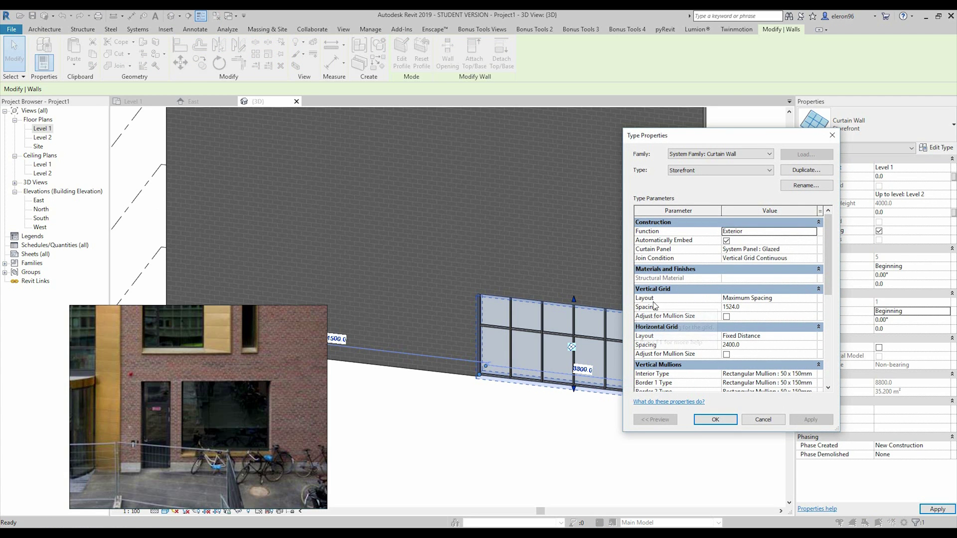
{"action": "left_click", "coordinate": [812, 298]}
{"action": "left_click", "coordinate": [812, 298]}
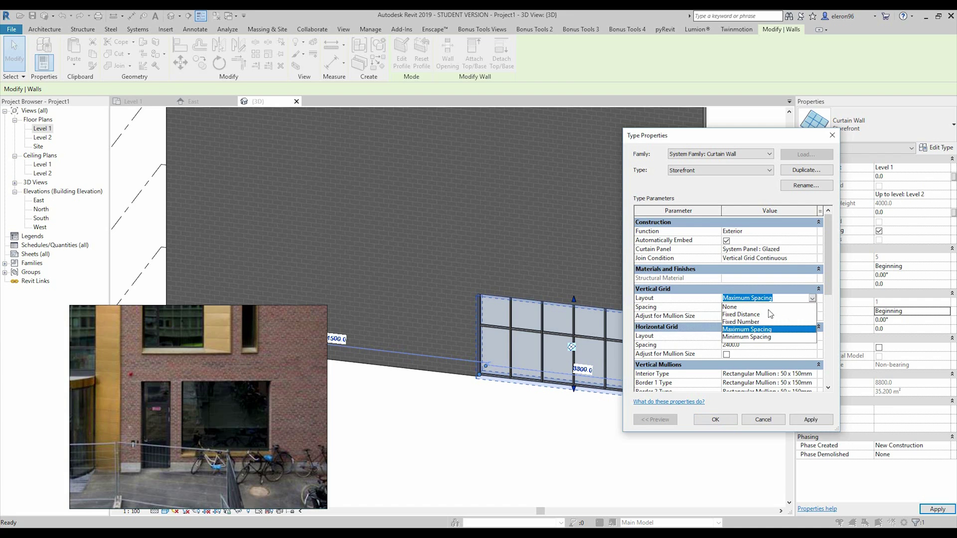
{"action": "left_click", "coordinate": [752, 322]}
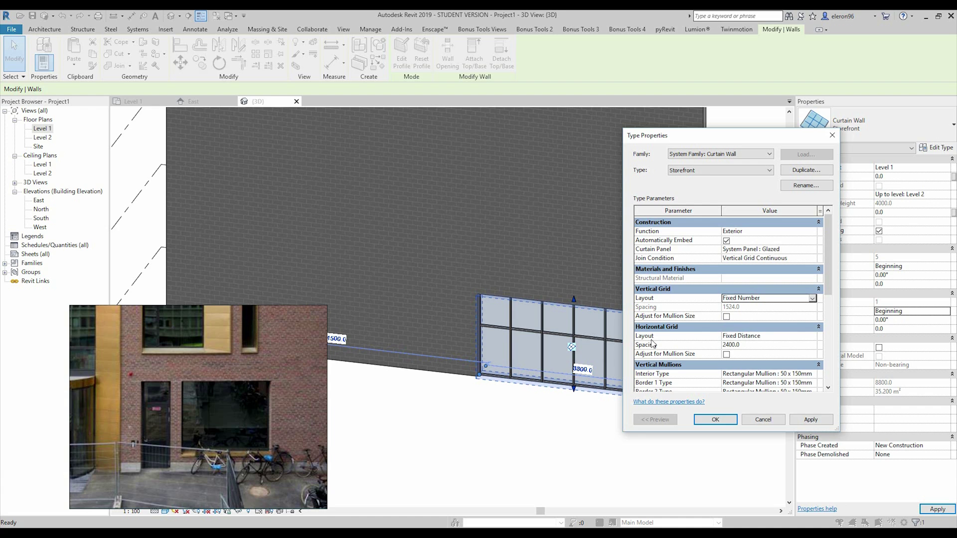
{"action": "left_click", "coordinate": [812, 336]}
{"action": "left_click", "coordinate": [812, 336]}
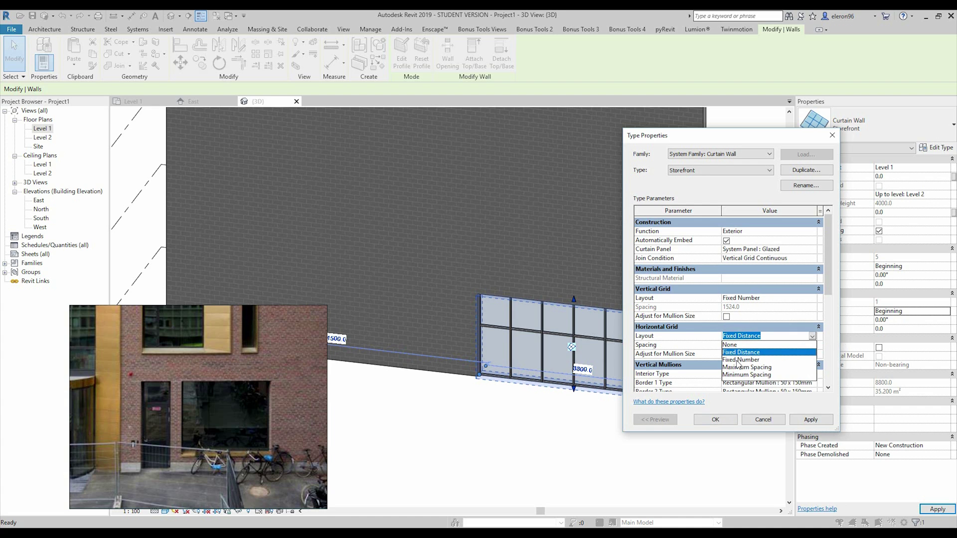
{"action": "left_click", "coordinate": [740, 359]}
{"action": "left_click", "coordinate": [715, 419]}
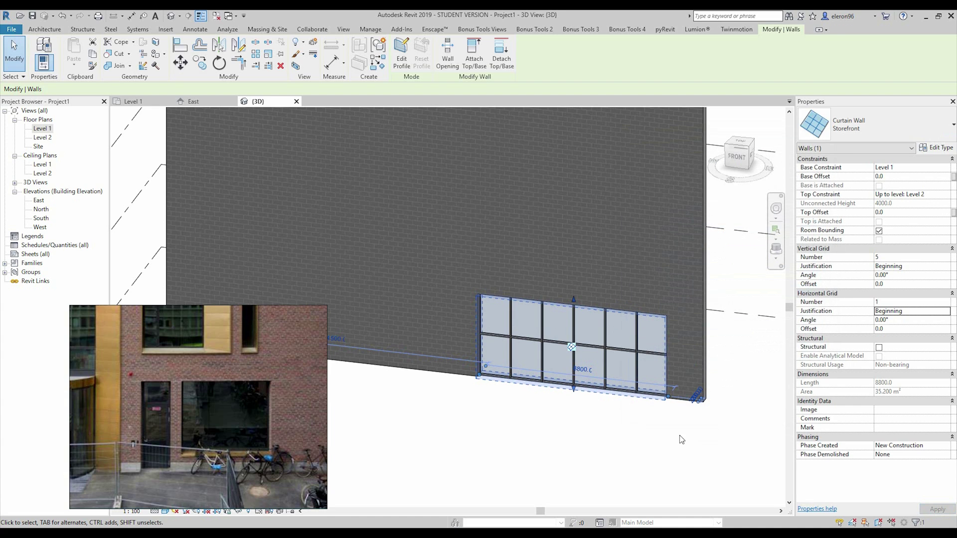
Set the curtain wall's vertical grid number to 1.
{"action": "left_click", "coordinate": [890, 303]}
{"action": "left_click", "coordinate": [878, 257]}
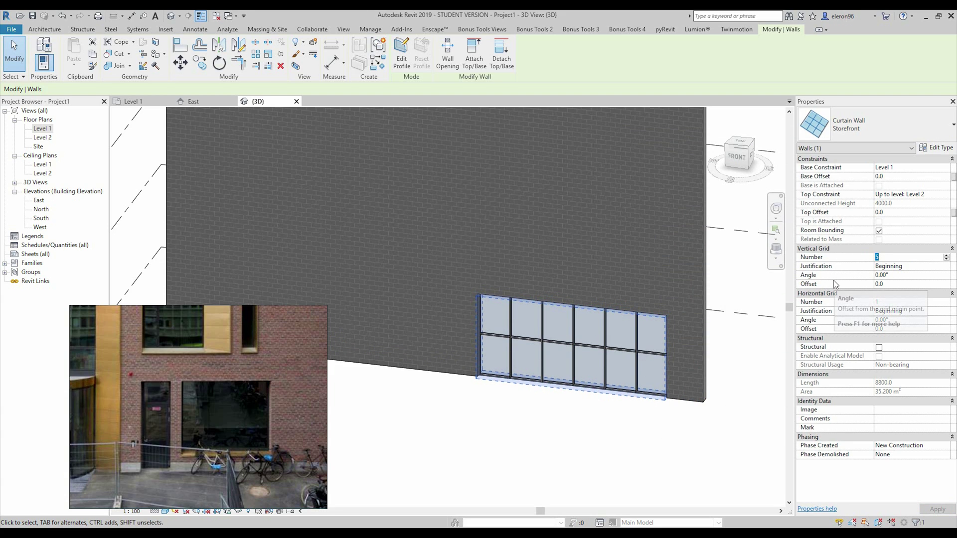
{"action": "type", "text": "1"}
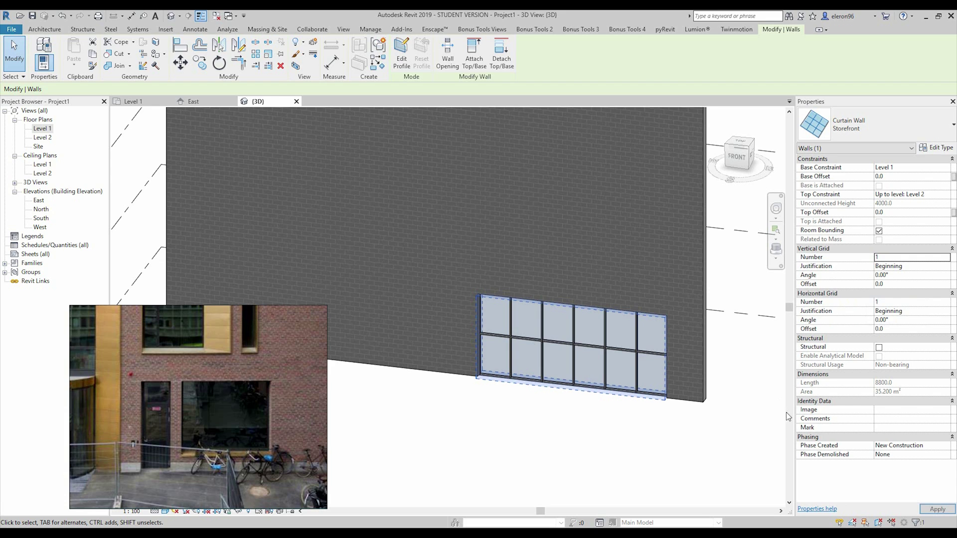
{"action": "left_click", "coordinate": [663, 462]}
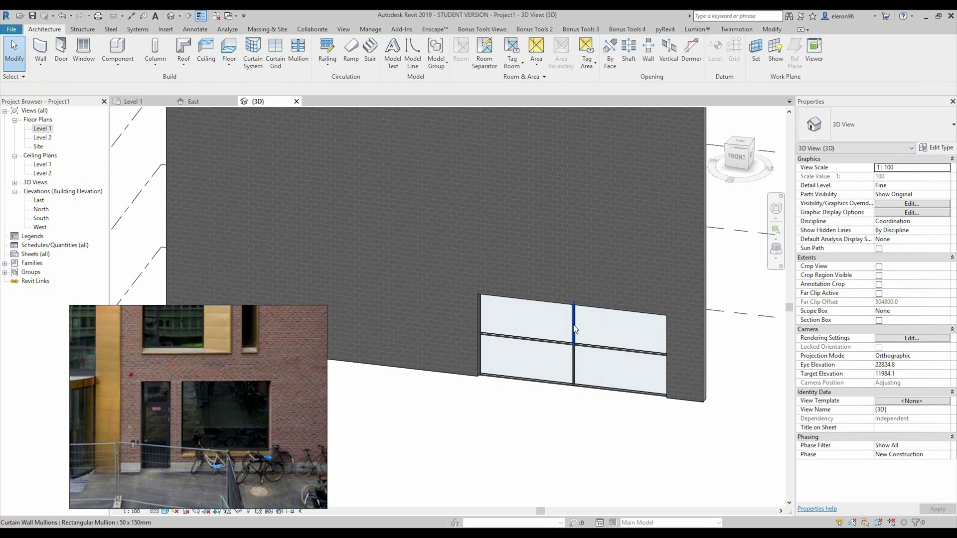
Remove the segments of the curtain wall's vertical and horizontal grid lines, leaving a single undivided glass panel.
{"action": "left_click", "coordinate": [574, 329]}
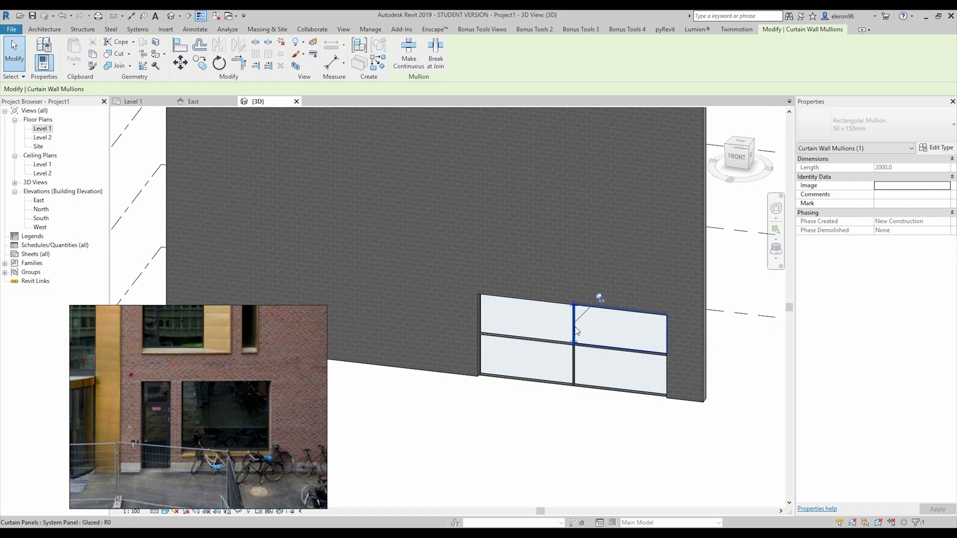
{"action": "scroll", "coordinate": [573, 327], "scroll_direction": "up", "scroll_amount": 4}
{"action": "key", "text": "Escape"}
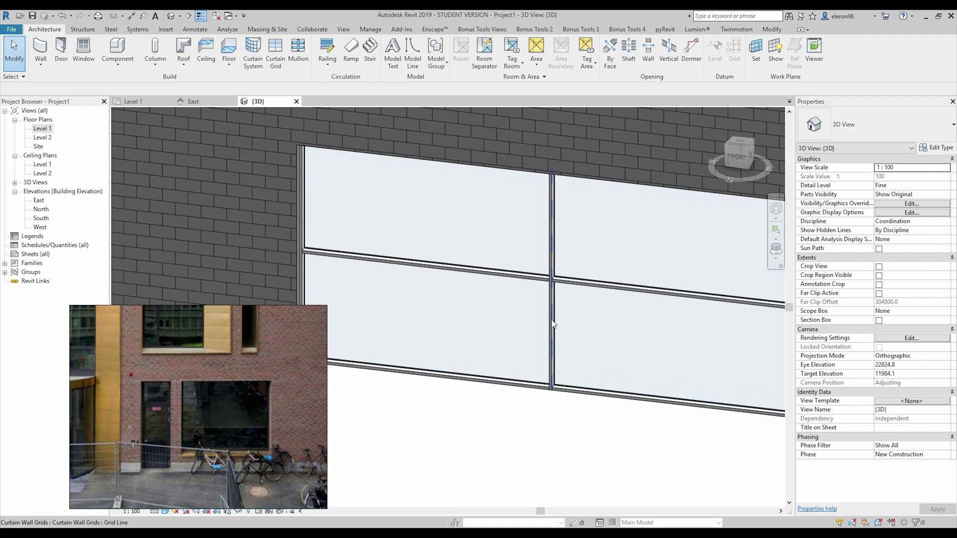
{"action": "left_click", "coordinate": [553, 324]}
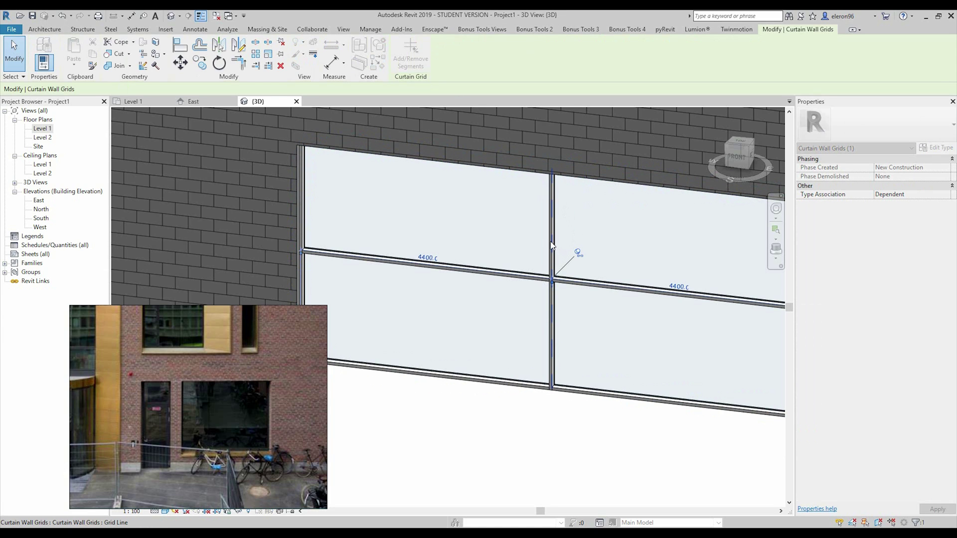
{"action": "left_click", "coordinate": [552, 245]}
{"action": "left_click", "coordinate": [555, 301]}
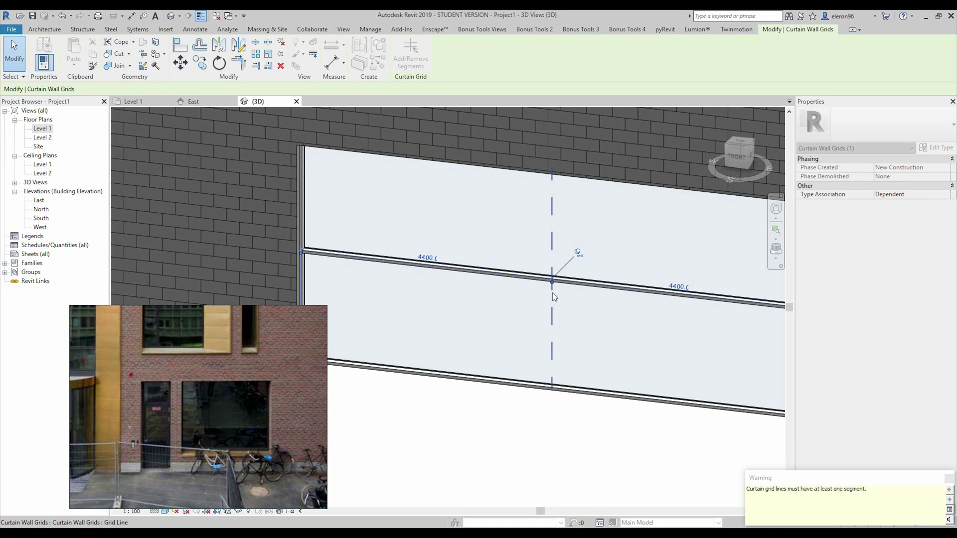
{"action": "key", "text": "Escape"}
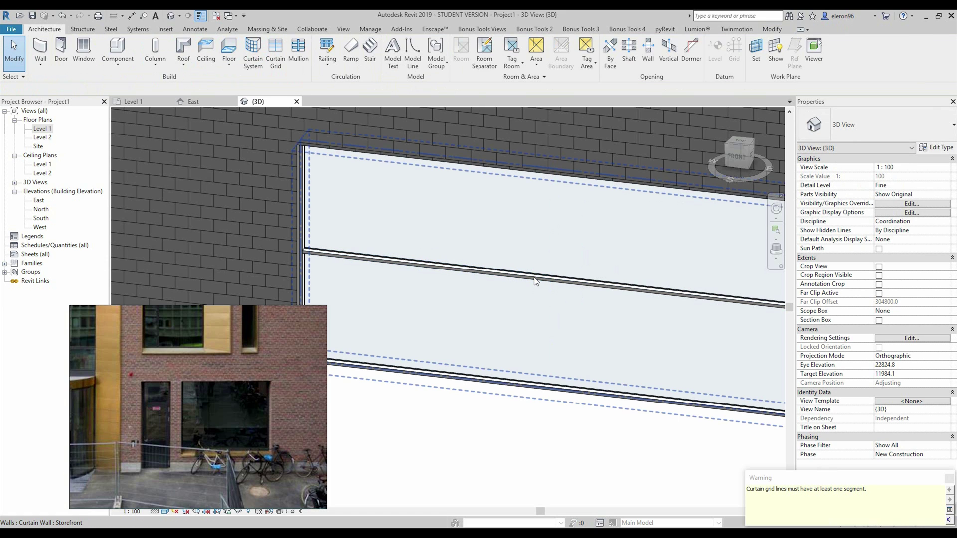
{"action": "key", "text": "ctrl+z"}
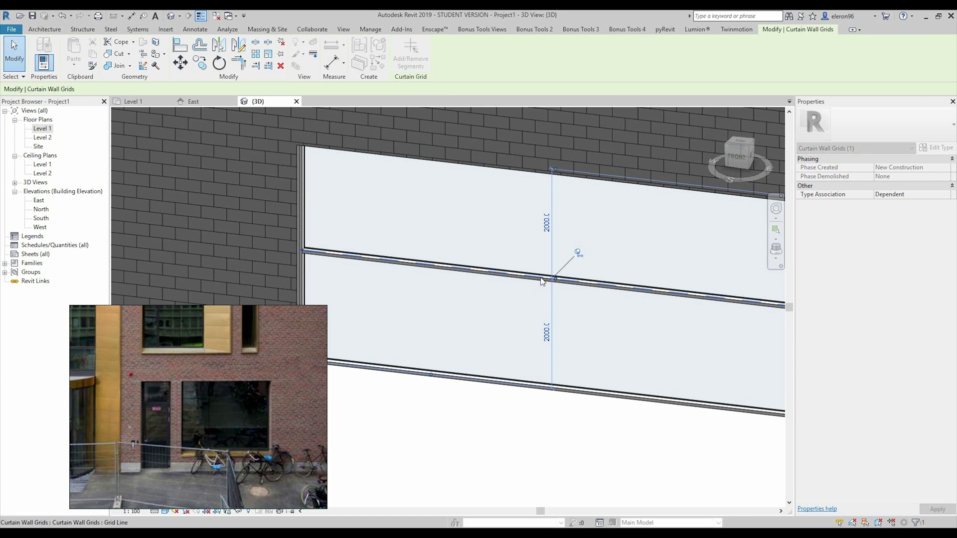
{"action": "left_click", "coordinate": [540, 277]}
{"action": "key", "text": "Escape"}
{"action": "scroll", "coordinate": [573, 344], "scroll_direction": "down", "scroll_amount": 4}
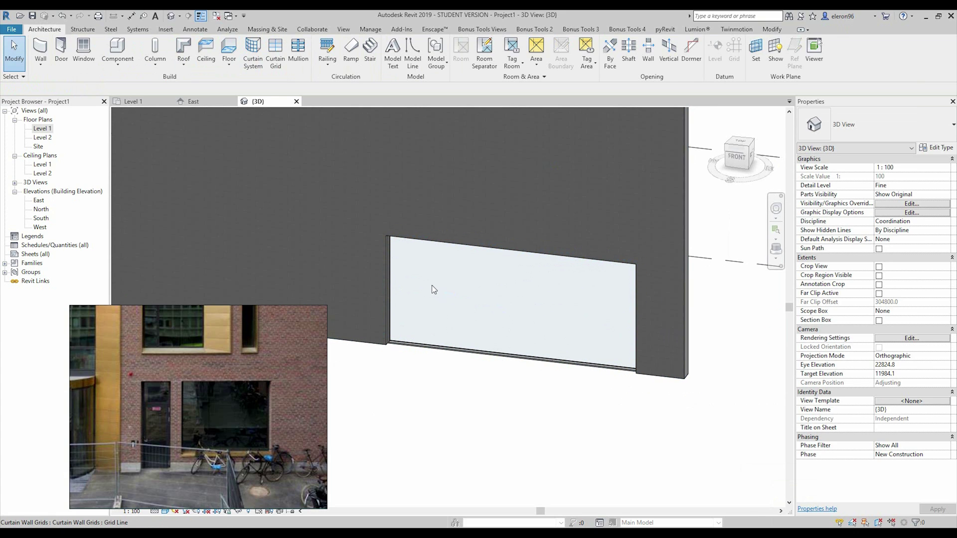
Set the length of the ground-floor curtain wall to 2500 mm.
{"action": "left_click", "coordinate": [485, 355]}
{"action": "left_click", "coordinate": [520, 339]}
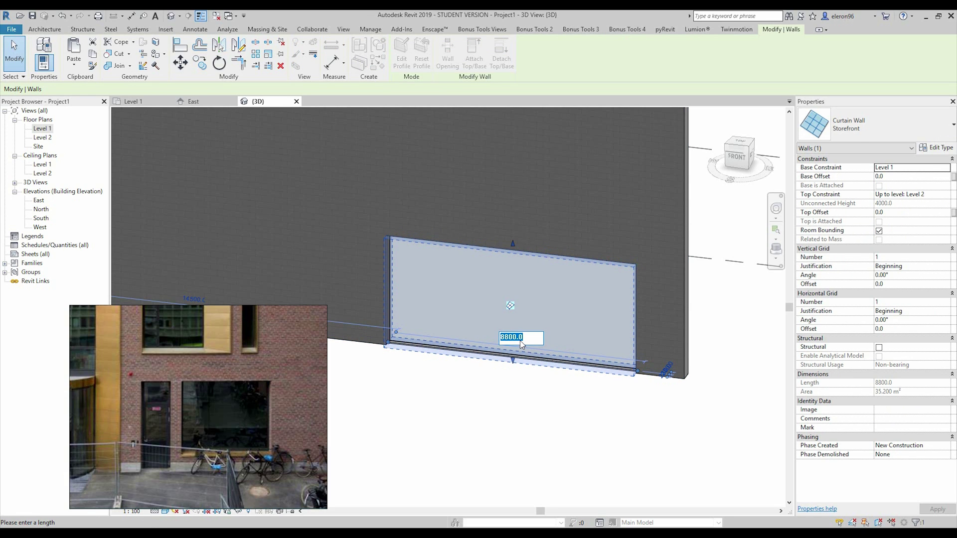
{"action": "type", "text": "2500"}
{"action": "key", "text": "Return"}
Set the curtain wall's length to 4000 mm.
{"action": "left_click", "coordinate": [523, 340]}
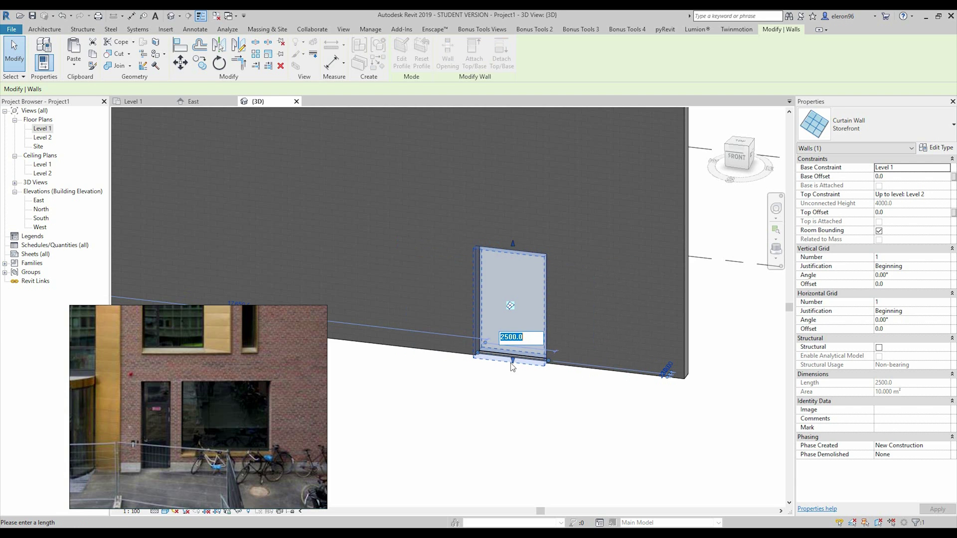
{"action": "middle_click_drag", "start_coordinate": [396, 442], "coordinate": [494, 307], "text": "shift"}
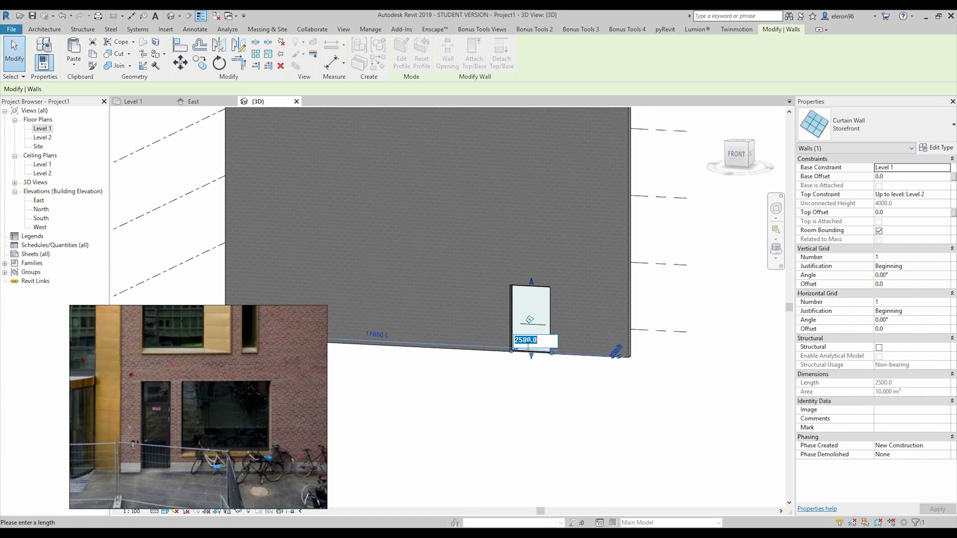
{"action": "type", "text": "400"}
{"action": "key", "text": "Return"}
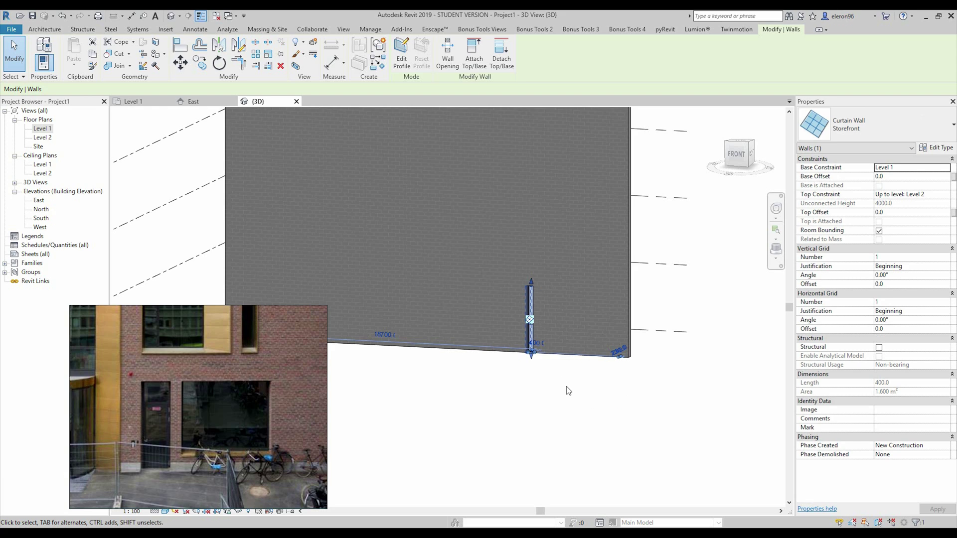
{"action": "type", "text": "4000"}
{"action": "key", "text": "Return"}
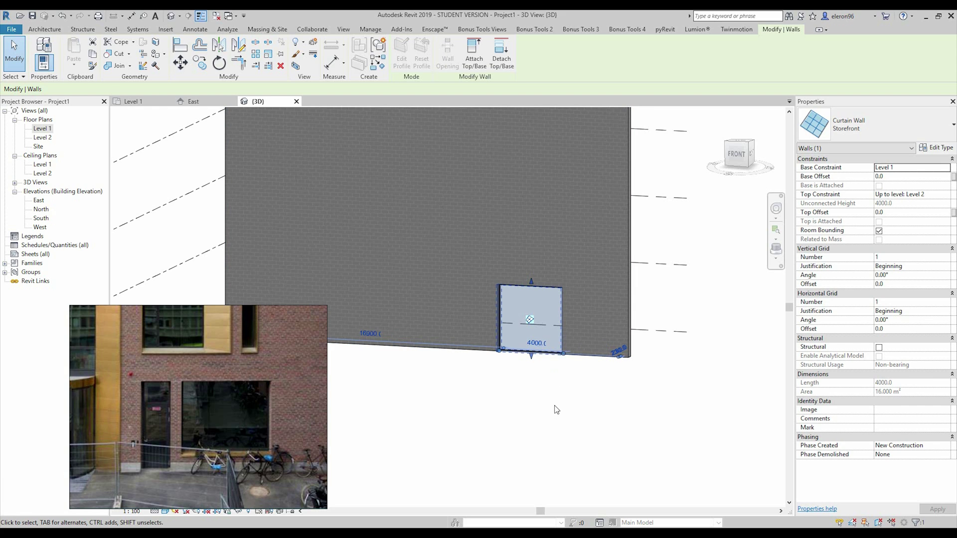
Set the curtain wall's top offset to -500 mm and its base offset to 600 mm.
{"action": "middle_click_drag", "start_coordinate": [516, 381], "coordinate": [539, 374], "text": "shift"}
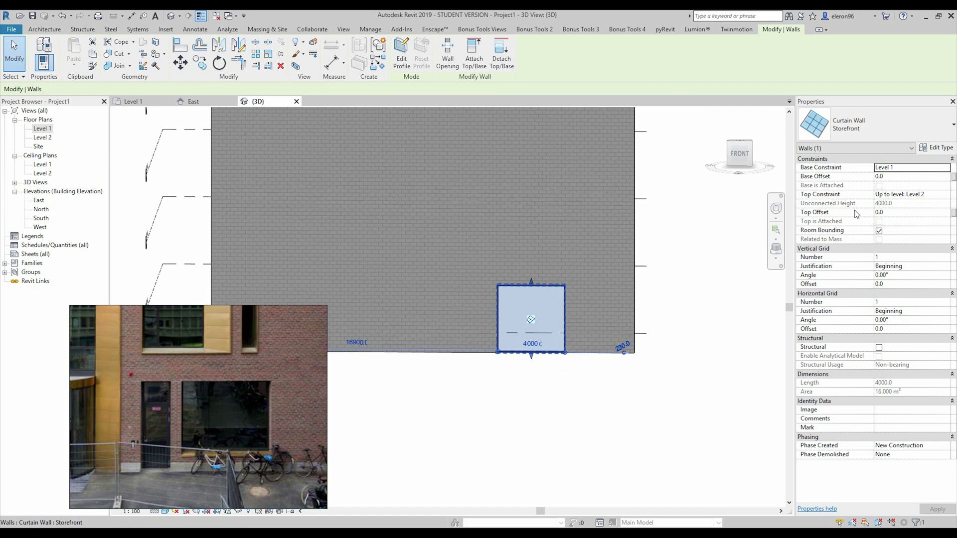
{"action": "left_click", "coordinate": [896, 215]}
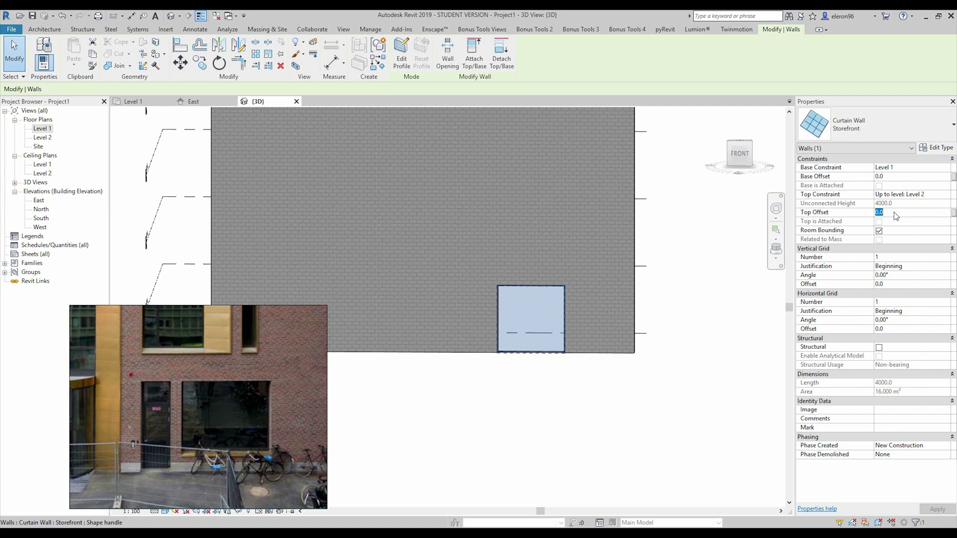
{"action": "type", "text": "-50"}
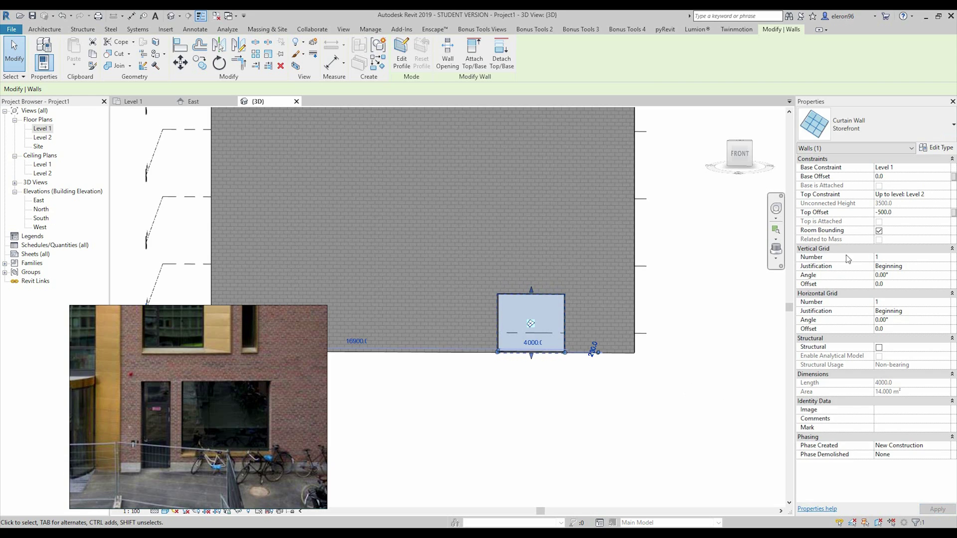
{"action": "left_click", "coordinate": [906, 178]}
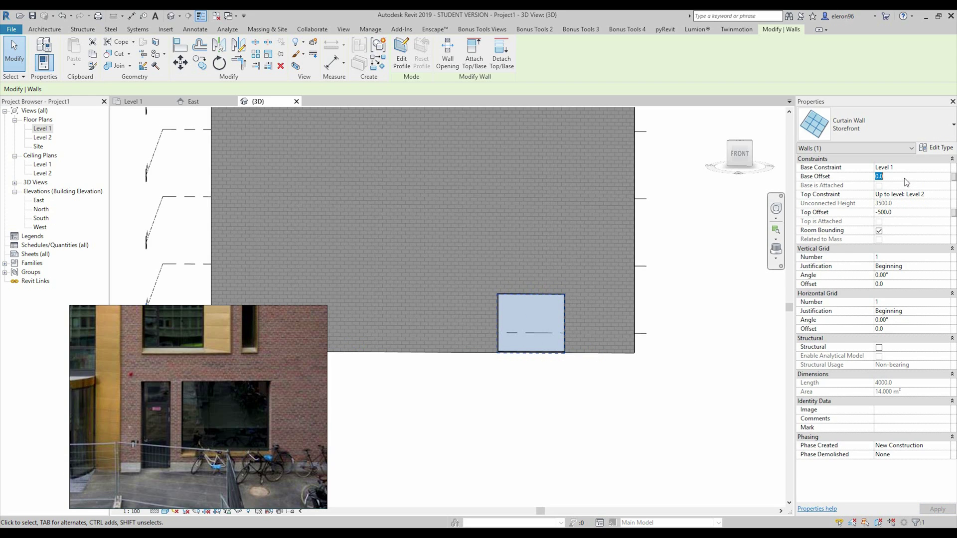
{"action": "type", "text": "600"}
{"action": "key", "text": "Return"}
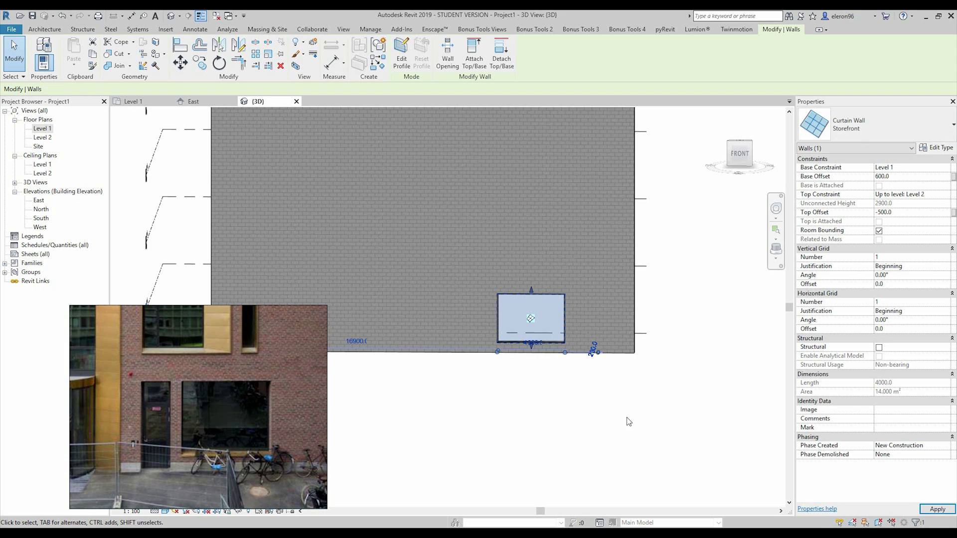
{"action": "middle_click_drag", "start_coordinate": [656, 411], "coordinate": [483, 387], "text": "shift"}
{"action": "scroll", "coordinate": [483, 387], "scroll_direction": "up", "scroll_amount": 1}
{"action": "left_click", "coordinate": [484, 388]}
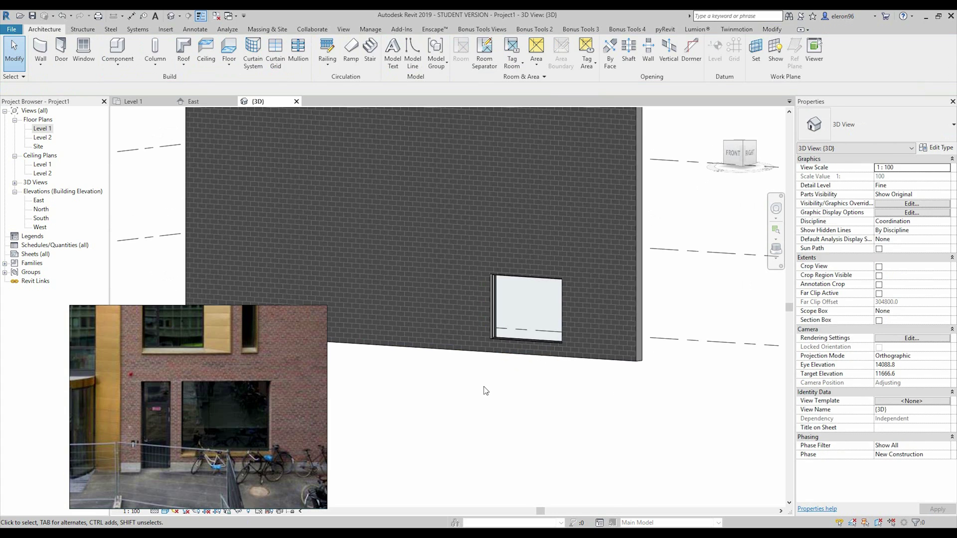
{"action": "scroll", "coordinate": [509, 358], "scroll_direction": "up", "scroll_amount": 2}
{"action": "middle_click_drag", "start_coordinate": [518, 321], "coordinate": [497, 333], "text": "shift"}
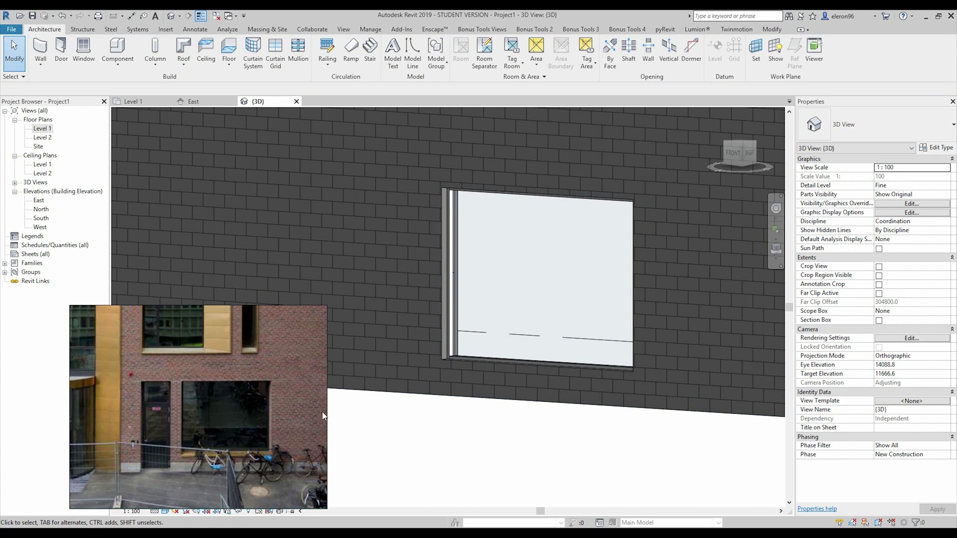
{"action": "middle_click_drag", "start_coordinate": [522, 375], "coordinate": [488, 350], "text": "shift"}
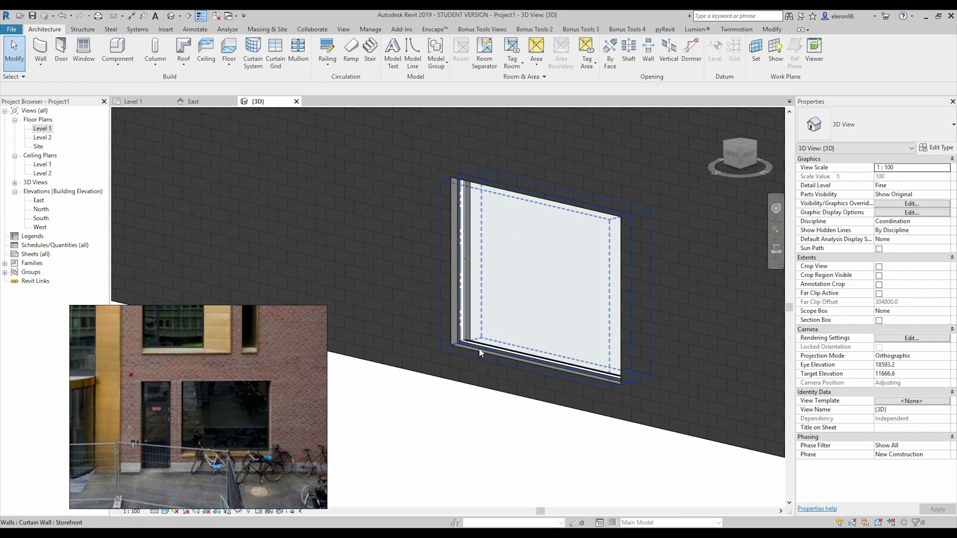
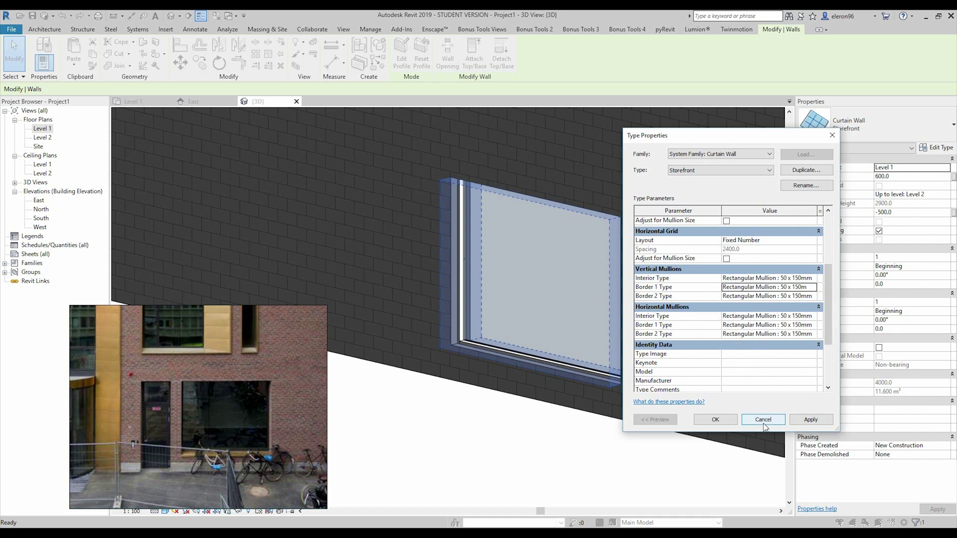
Dismiss the curtain wall's type settings and duplicate the 50 x 150mm Rectangular Mullion type among the project's curtain wall mullion families.
{"action": "left_click", "coordinate": [757, 422]}
{"action": "key", "text": "Escape"}
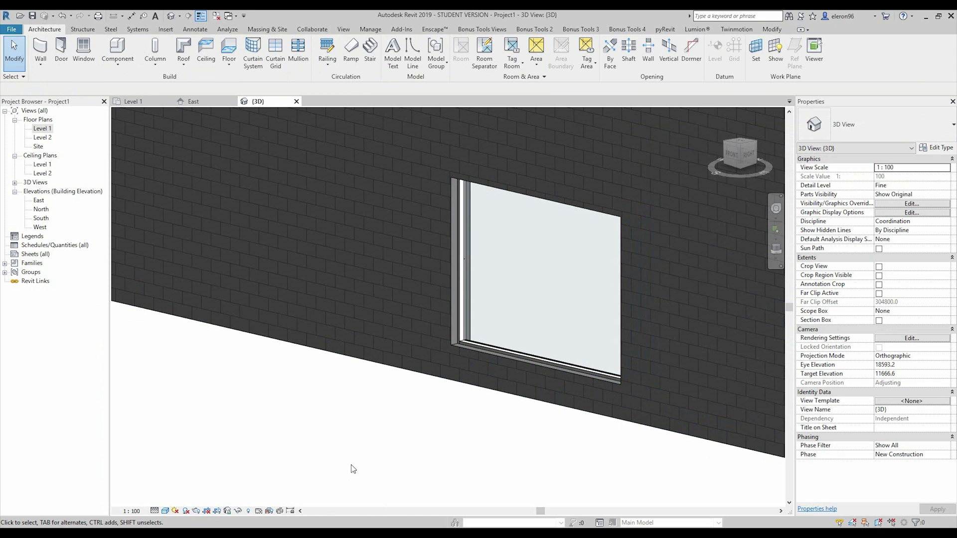
{"action": "left_click", "coordinate": [5, 263]}
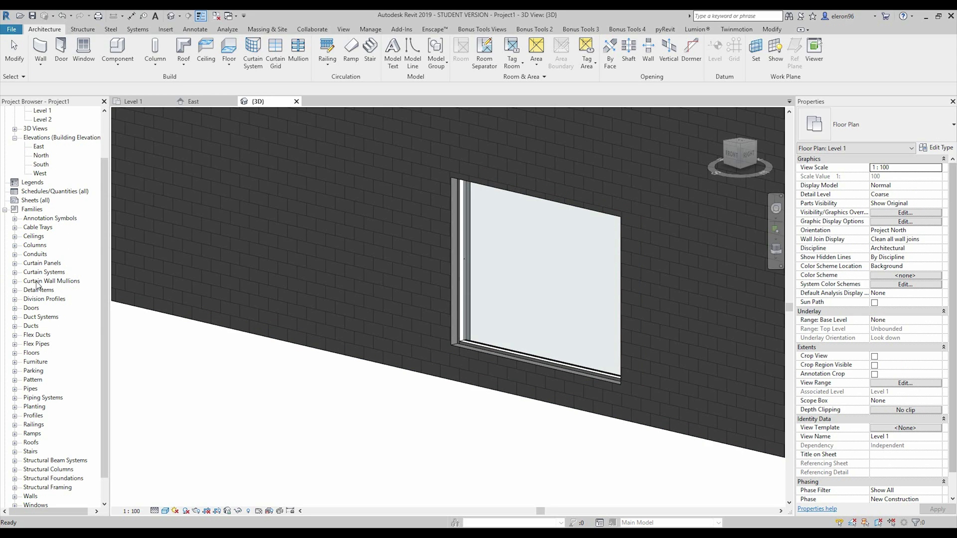
{"action": "left_click", "coordinate": [15, 281]}
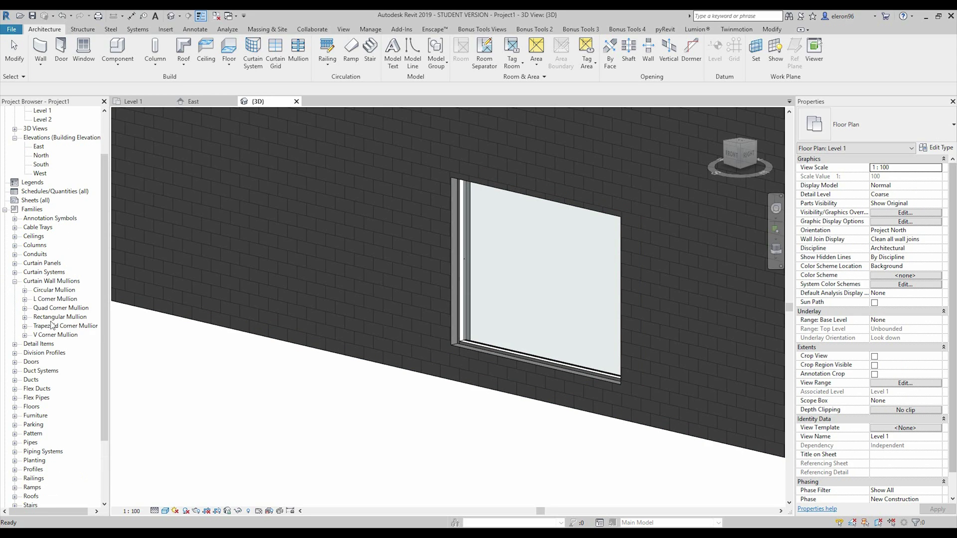
{"action": "left_click", "coordinate": [24, 308]}
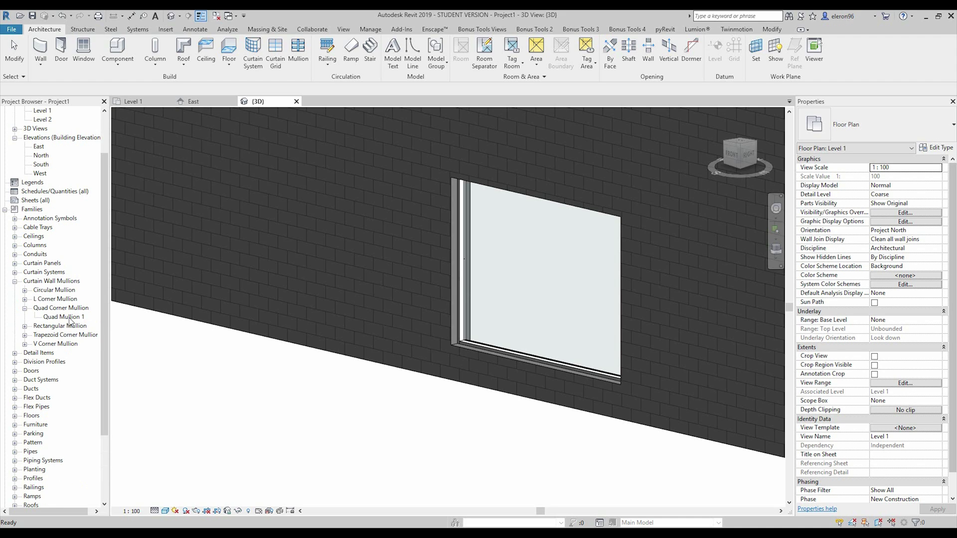
{"action": "left_click", "coordinate": [25, 326]}
{"action": "left_click", "coordinate": [59, 344]}
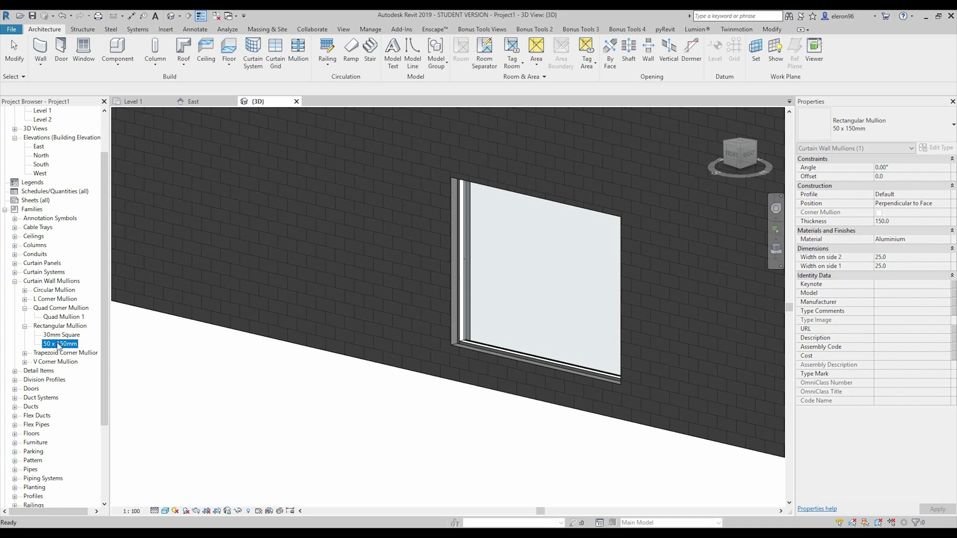
{"action": "right_click", "coordinate": [59, 344]}
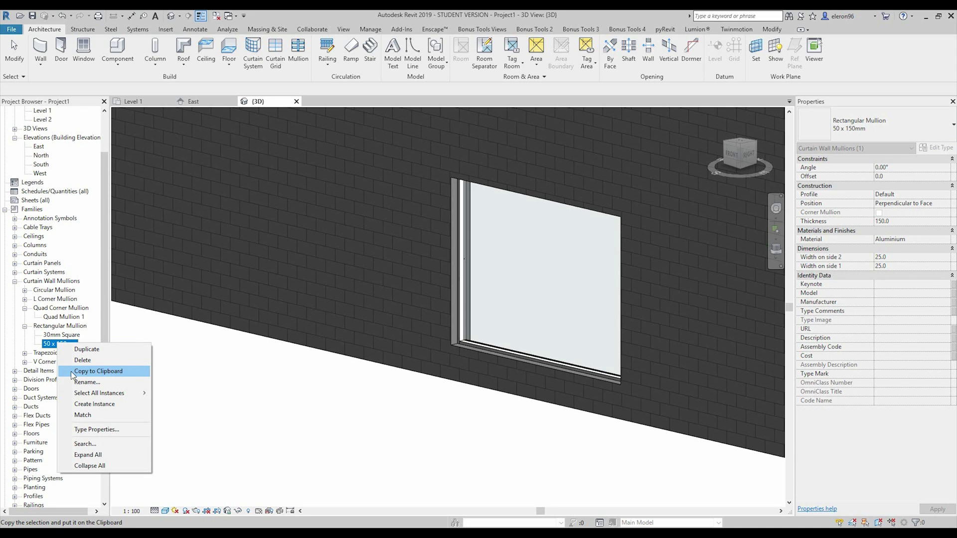
{"action": "left_click", "coordinate": [87, 341]}
{"action": "right_click", "coordinate": [61, 337]}
{"action": "right_click", "coordinate": [55, 347]}
{"action": "left_click", "coordinate": [65, 354]}
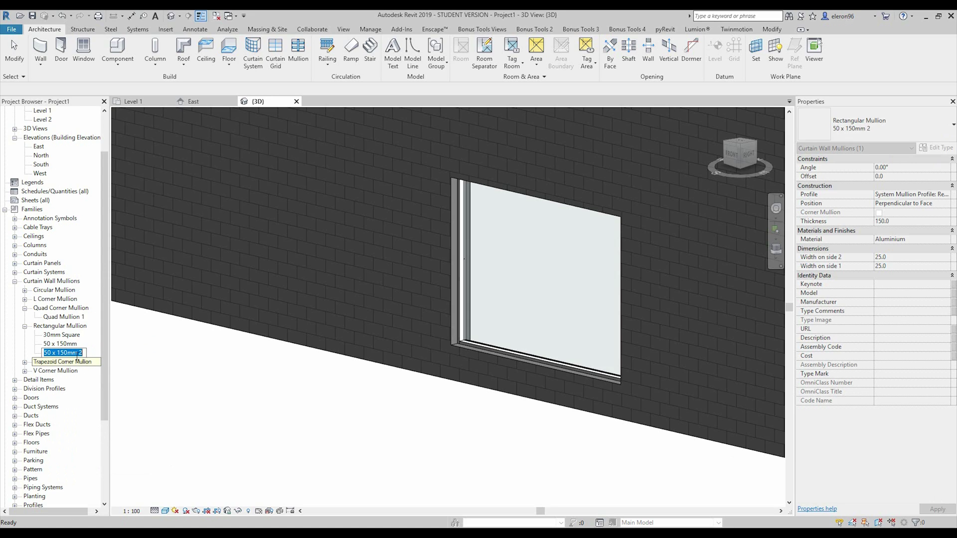
Rename the duplicated rectangular mullion type as 50 x 500mm.
{"action": "left_click", "coordinate": [88, 353]}
{"action": "key", "text": "BackSpace"}
{"action": "key", "text": "BackSpace"}
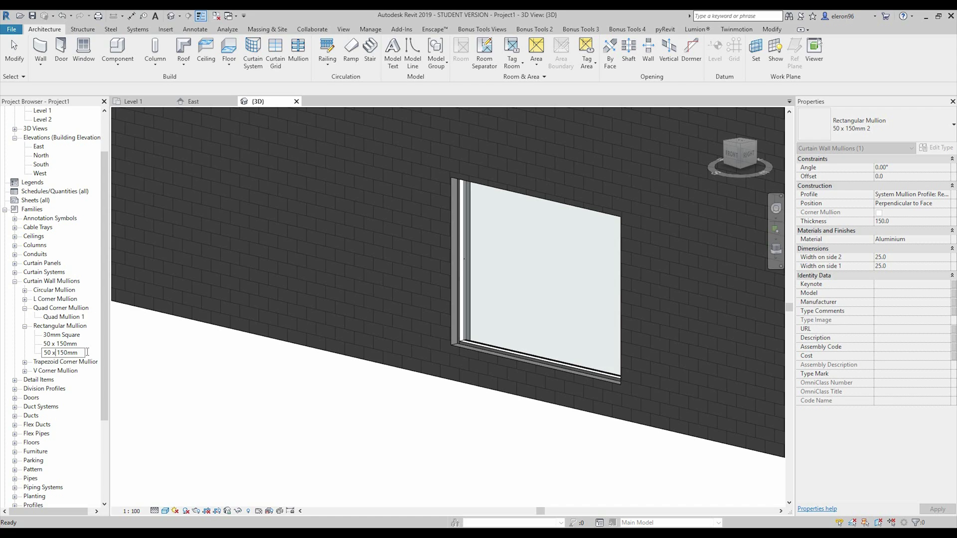
{"action": "key", "text": "BackSpace"}
{"action": "key", "text": "BackSpace"}
{"action": "type", "text": "500"}
{"action": "key", "text": "Return"}
Set the thickness of the 50 x 500mm rectangular mullion type to 500 mm.
{"action": "double_click", "coordinate": [72, 353]}
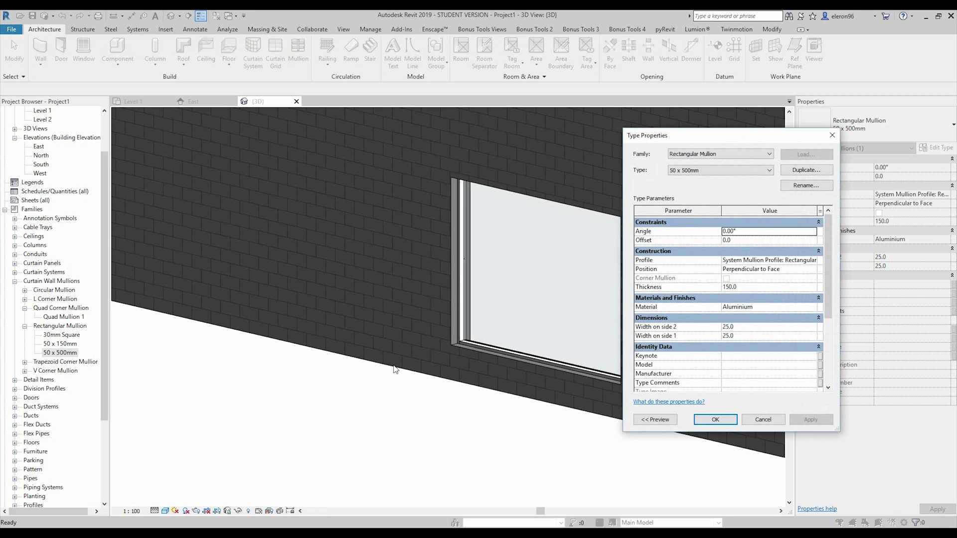
{"action": "left_click", "coordinate": [743, 298]}
{"action": "left_click", "coordinate": [731, 288]}
{"action": "type", "text": "500"}
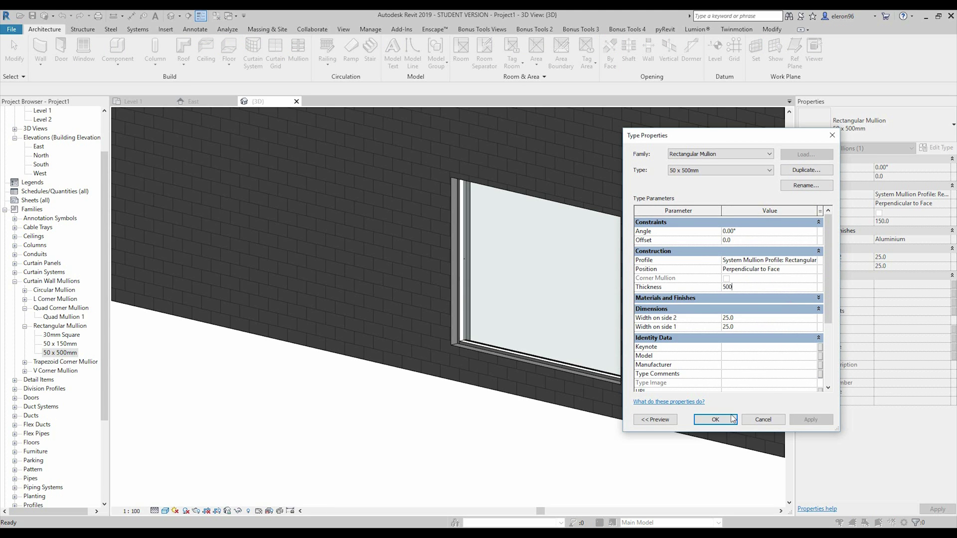
{"action": "left_click", "coordinate": [715, 420]}
{"action": "left_click", "coordinate": [513, 427]}
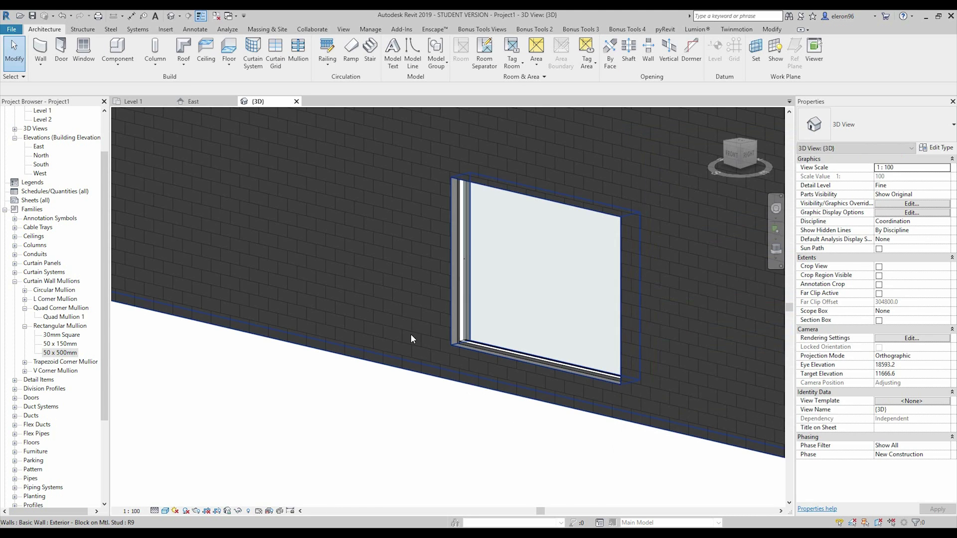
Set the vertical mullions' Border 1 Type of the window's Storefront curtain wall to Rectangular Mullion : 50 x 500mm.
{"action": "key", "text": "Tab"}
{"action": "key", "text": "Tab"}
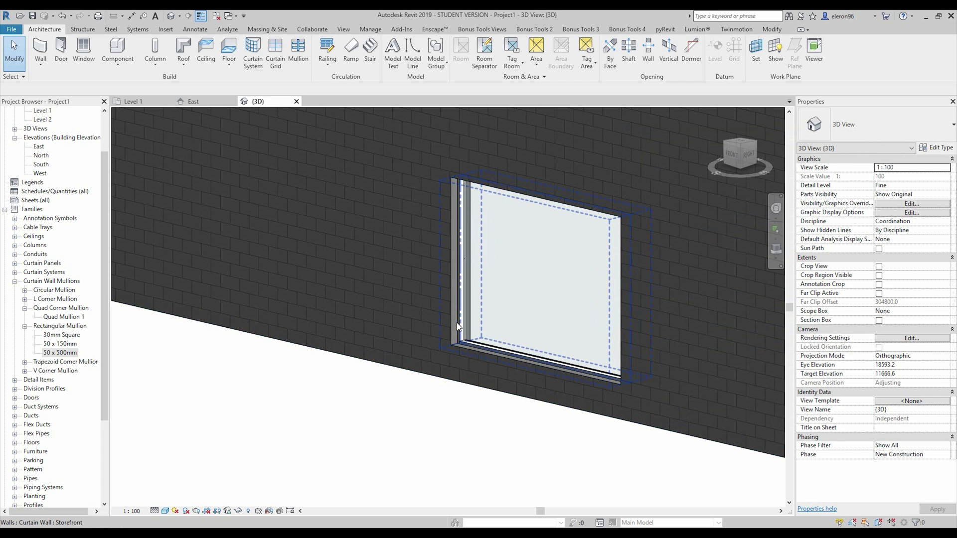
{"action": "left_click", "coordinate": [455, 325]}
{"action": "left_click", "coordinate": [936, 148]}
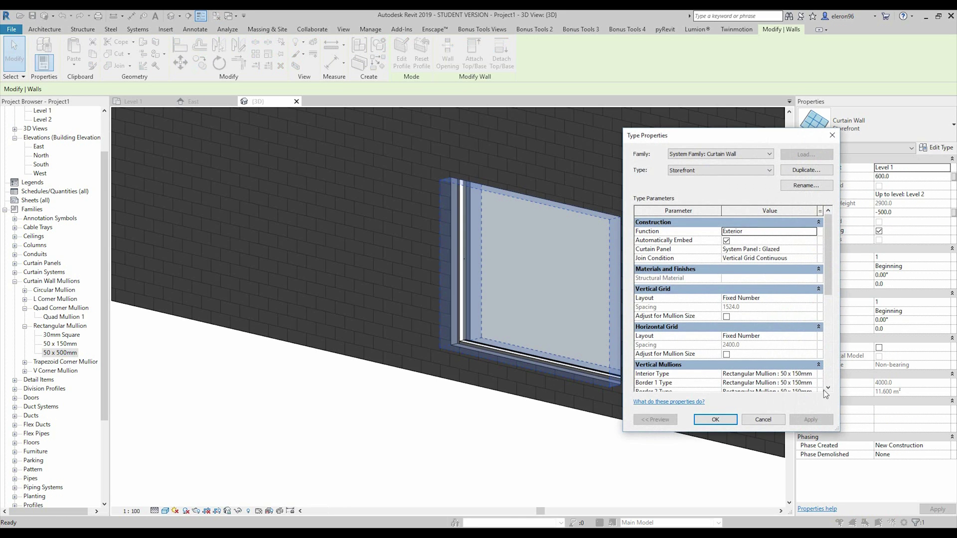
{"action": "left_click_drag", "start_coordinate": [829, 274], "coordinate": [829, 308]}
{"action": "left_click", "coordinate": [808, 316]}
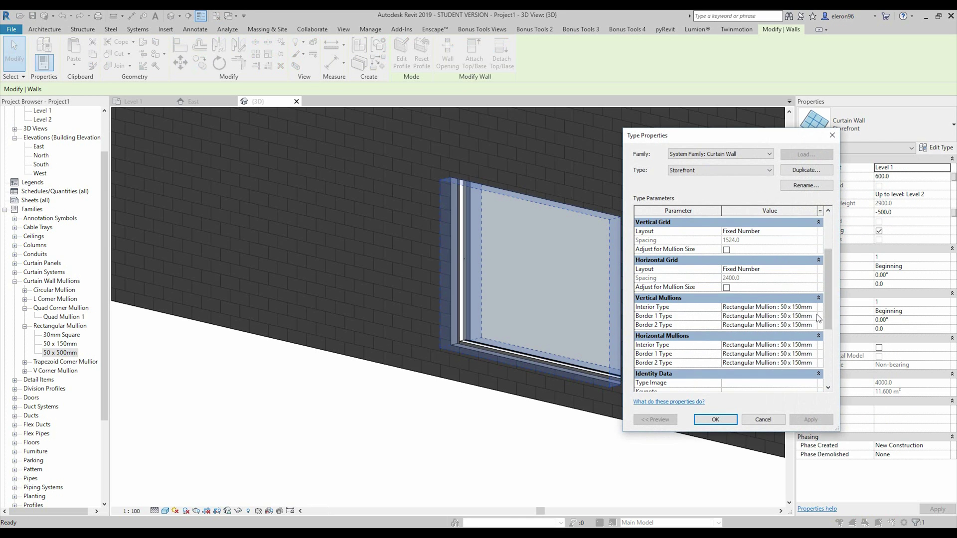
{"action": "left_click", "coordinate": [813, 316]}
{"action": "left_click", "coordinate": [790, 348]}
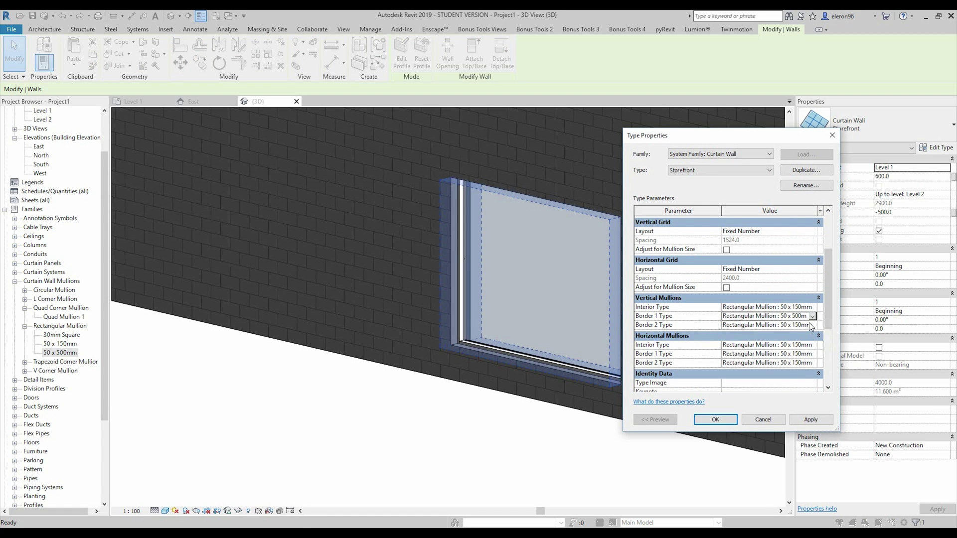
{"action": "left_click", "coordinate": [810, 325]}
{"action": "left_click", "coordinate": [812, 325]}
{"action": "left_click", "coordinate": [793, 371]}
{"action": "left_click", "coordinate": [804, 317]}
{"action": "double_click", "coordinate": [803, 317]}
{"action": "key", "text": "BackSpace"}
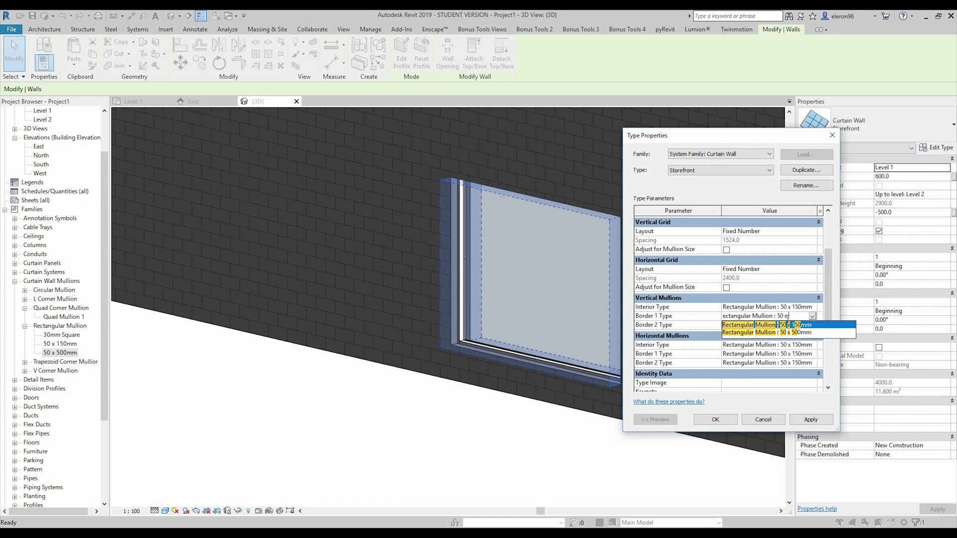
{"action": "left_click", "coordinate": [813, 317]}
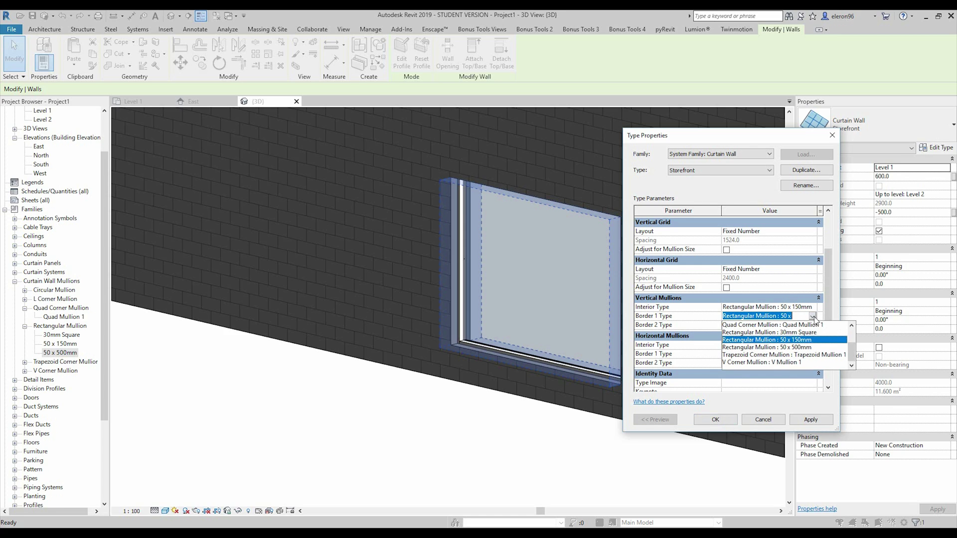
{"action": "left_click", "coordinate": [801, 351]}
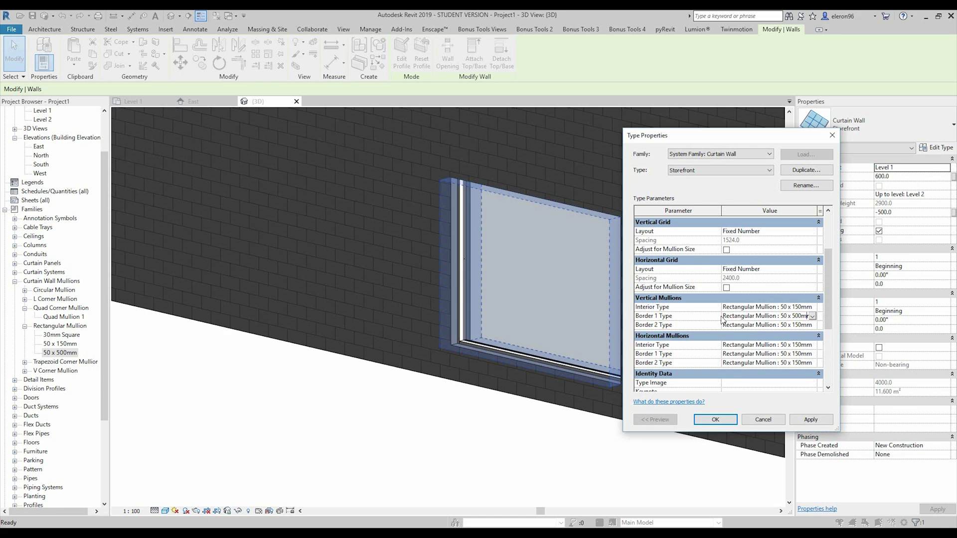
Copy the vertical mullions' Border 1 value, Rectangular Mullion : 50 x 500mm, to their Border 2 Type.
{"action": "left_click_drag", "start_coordinate": [724, 316], "coordinate": [938, 336]}
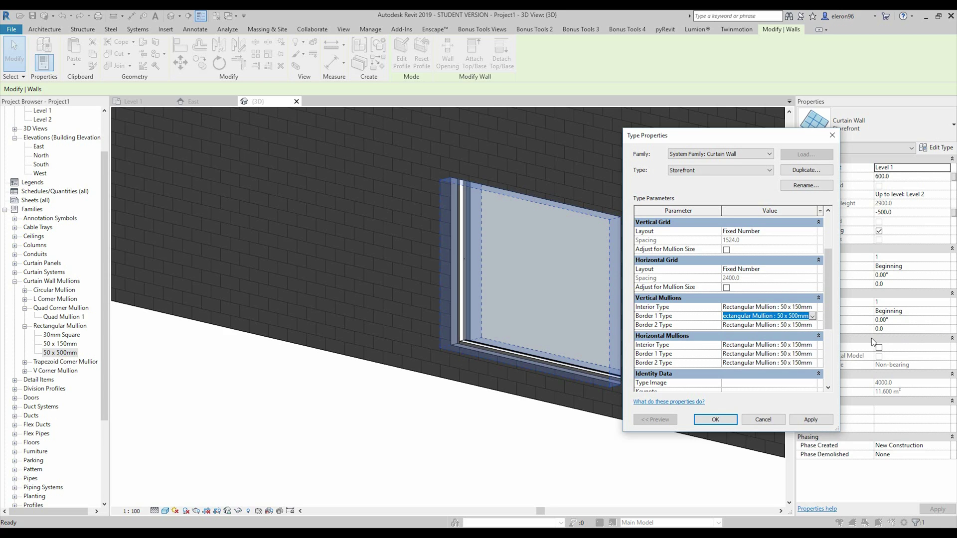
{"action": "left_click", "coordinate": [765, 324]}
{"action": "left_click_drag", "start_coordinate": [725, 325], "coordinate": [807, 330]}
{"action": "type", "text": "Rectangular Mullion : 50 x 500mm"}
Set both horizontal mullion border types to Rectangular Mullion : 50 x 500mm and apply the Storefront type changes.
{"action": "left_click", "coordinate": [740, 354]}
{"action": "left_click", "coordinate": [727, 354]}
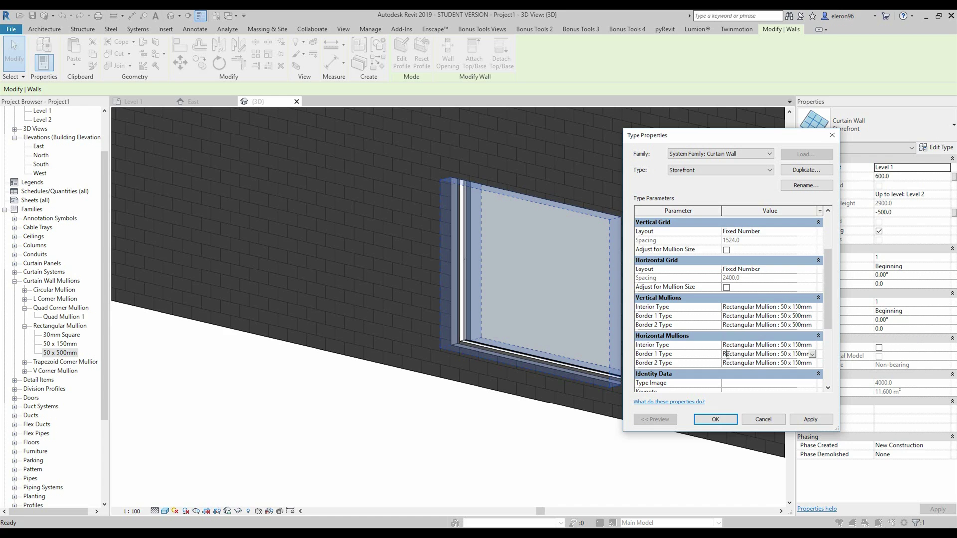
{"action": "left_click_drag", "start_coordinate": [724, 354], "coordinate": [833, 365]}
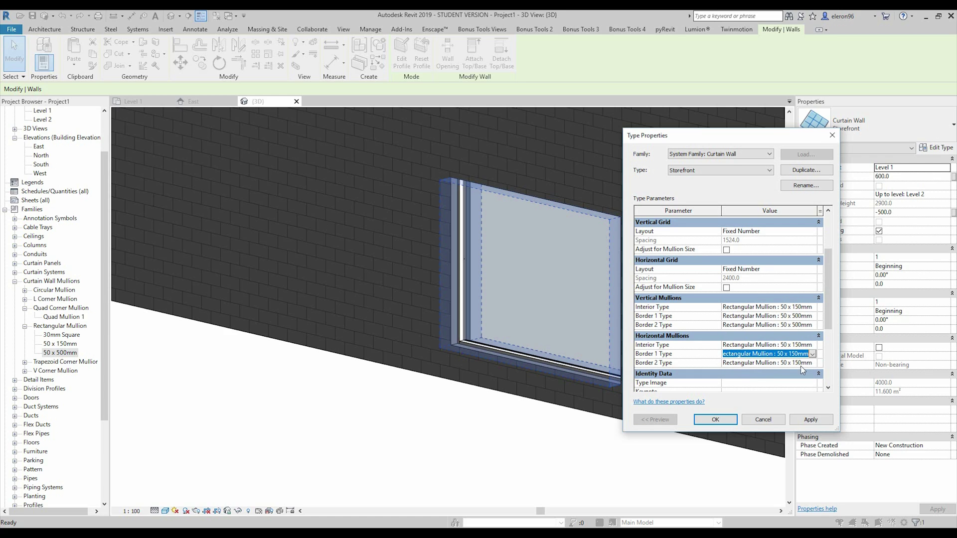
{"action": "type", "text": "Rectangular Mullion : 50 x 500mm"}
{"action": "left_click", "coordinate": [800, 364]}
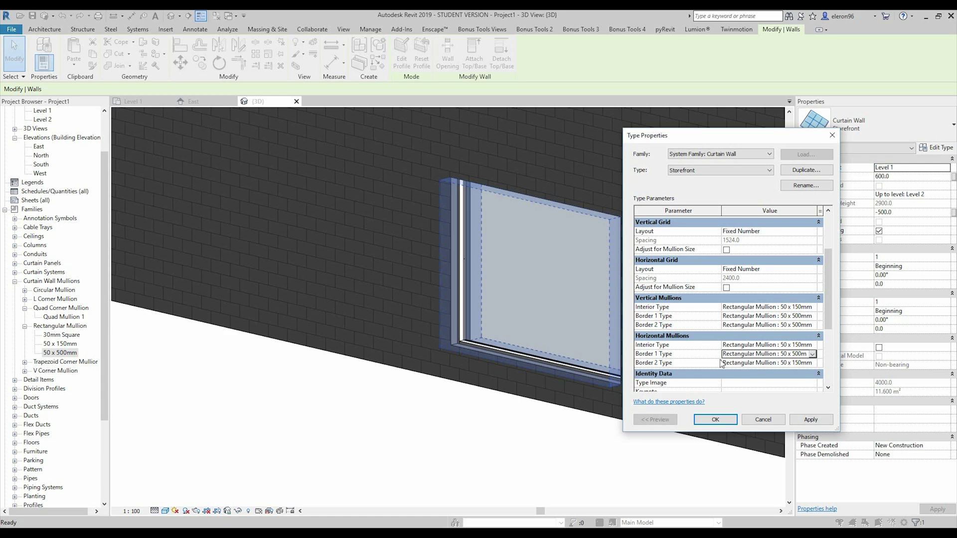
{"action": "left_click", "coordinate": [724, 363]}
{"action": "triple_click", "coordinate": [724, 362]}
{"action": "type", "text": "Rectangular Mullion : 50 x 500mm"}
{"action": "left_click", "coordinate": [715, 420]}
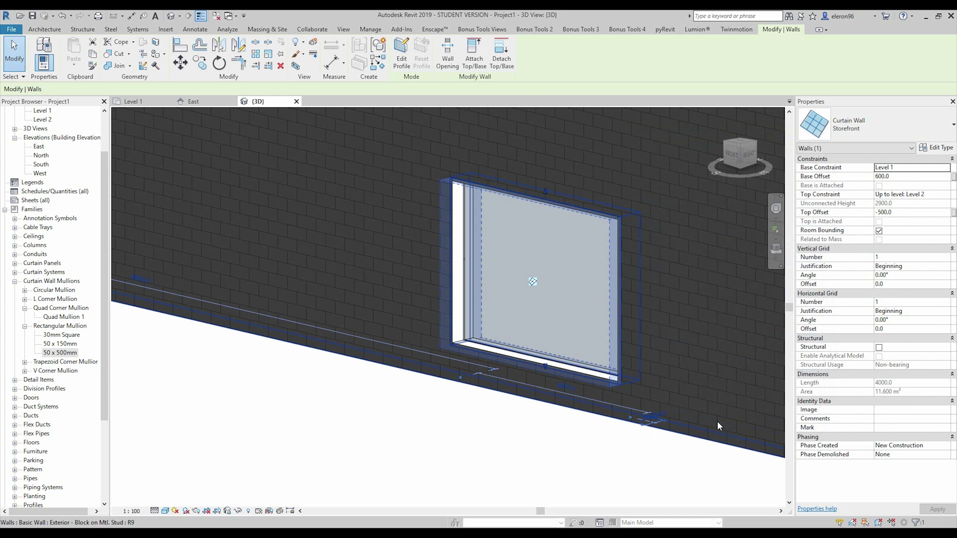
{"action": "left_click", "coordinate": [508, 412]}
{"action": "middle_click_drag", "start_coordinate": [517, 416], "coordinate": [459, 442], "text": "shift"}
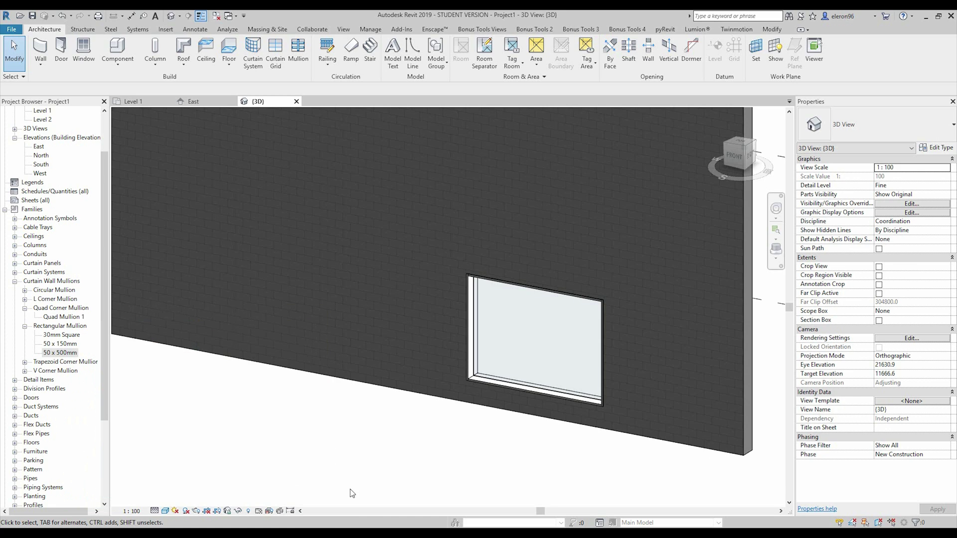
In the Level 1 ceiling plan, draw a 2000 mm long Storefront curtain wall inside the brick wall, just left of the existing window.
{"action": "left_click", "coordinate": [36, 111]}
{"action": "double_click", "coordinate": [36, 111]}
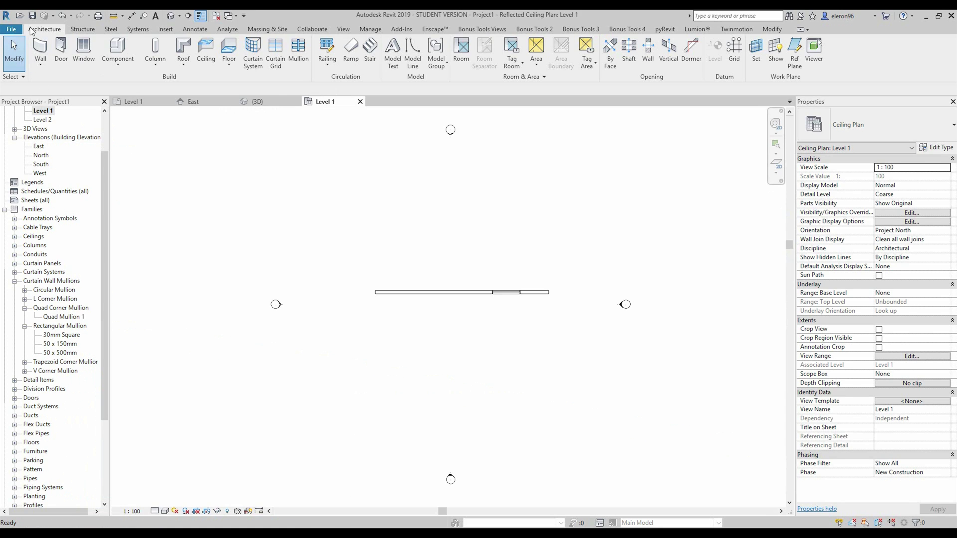
{"action": "left_click", "coordinate": [41, 47]}
{"action": "scroll", "coordinate": [487, 291], "scroll_direction": "up", "scroll_amount": 8}
{"action": "left_click", "coordinate": [393, 306]}
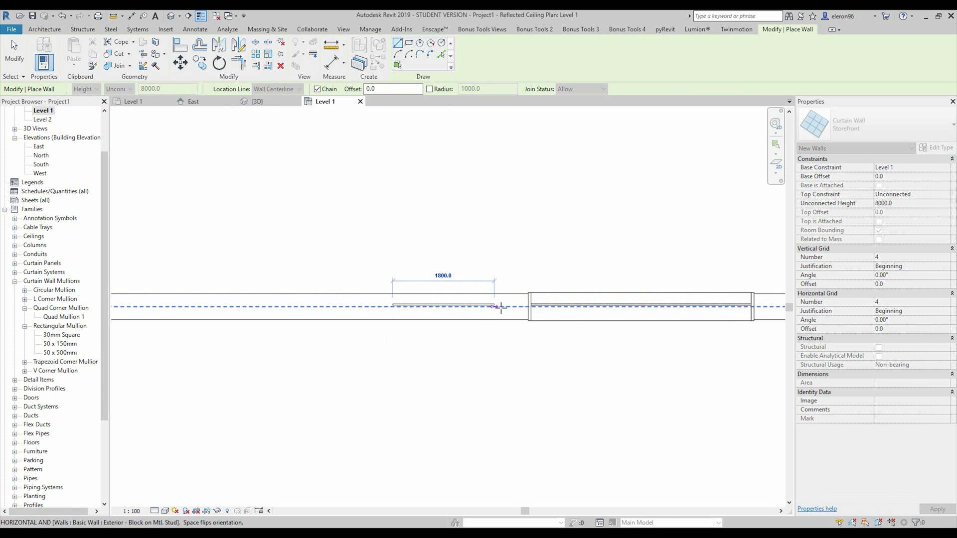
{"action": "left_click", "coordinate": [504, 309]}
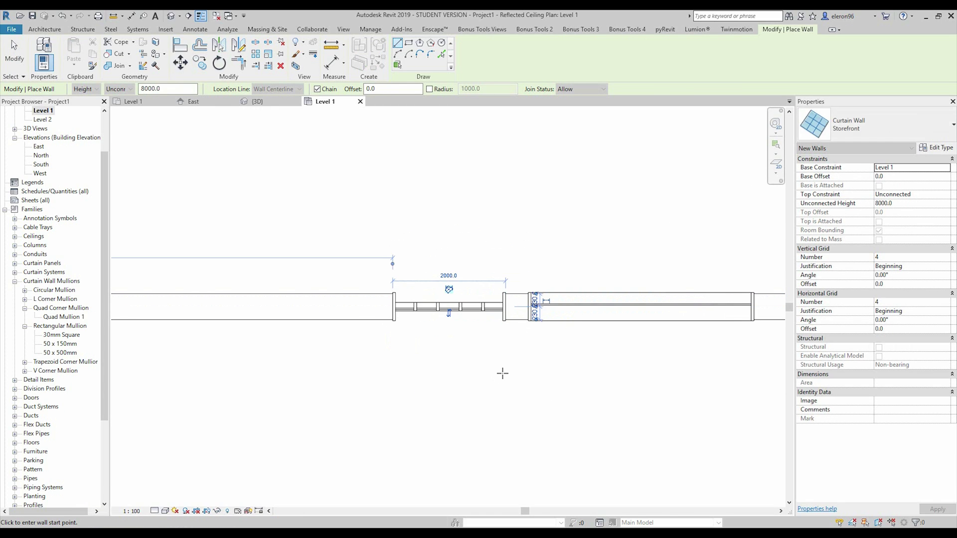
{"action": "key", "text": "Escape"}
{"action": "key", "text": "Escape"}
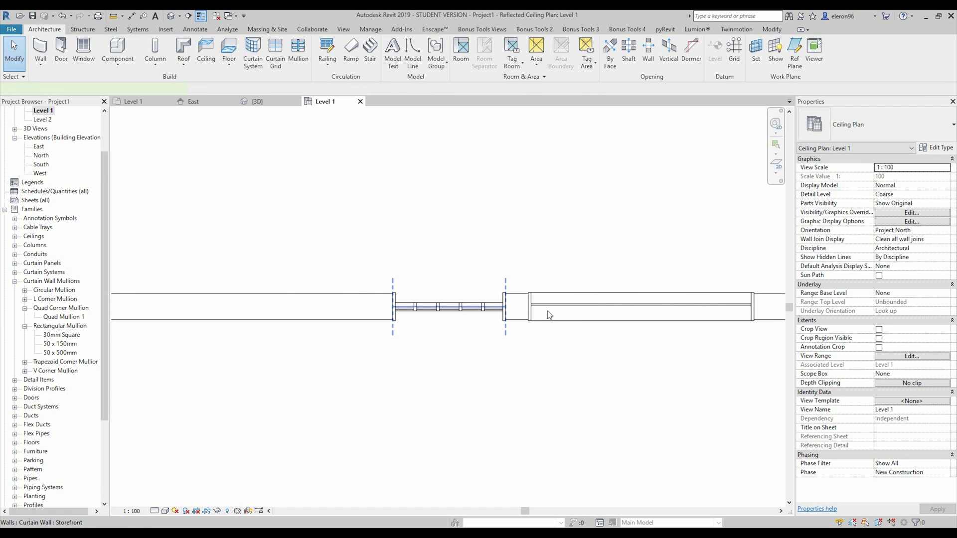
In the 3D view, constrain the new curtain wall's top to Level 2 with a top offset of -600 mm.
{"action": "left_click", "coordinate": [503, 308]}
{"action": "left_click", "coordinate": [259, 101]}
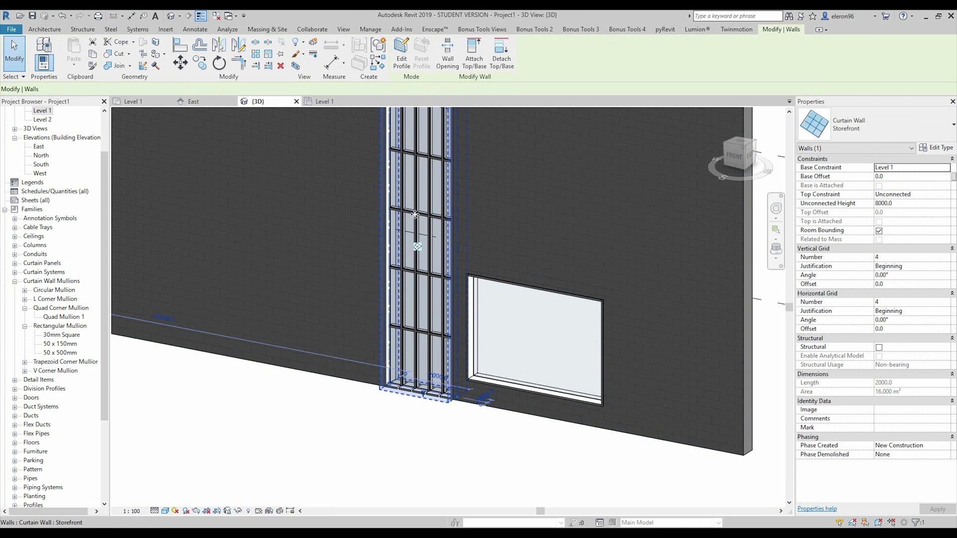
{"action": "middle_click_drag", "start_coordinate": [472, 254], "coordinate": [495, 342]}
{"action": "middle_click_drag", "start_coordinate": [588, 299], "coordinate": [584, 207]}
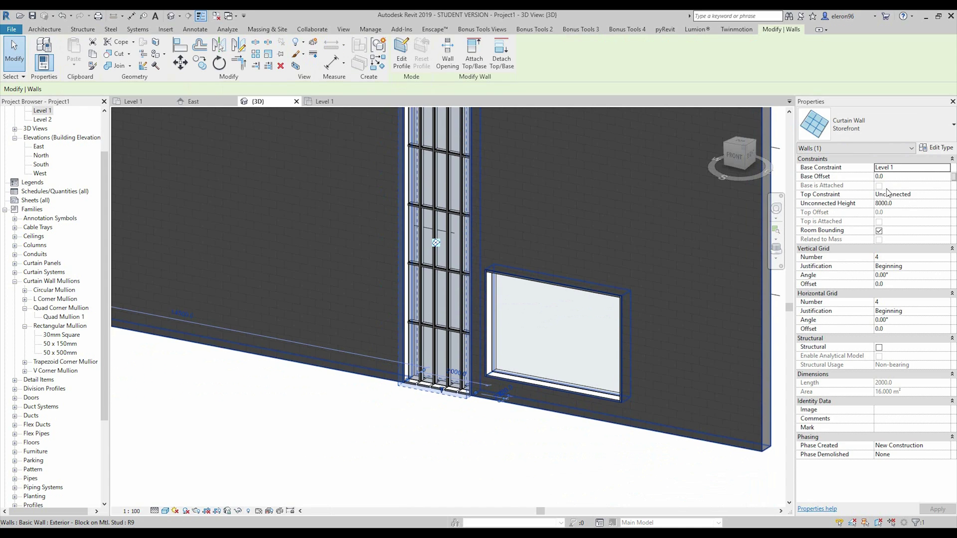
{"action": "left_click", "coordinate": [947, 195]}
{"action": "left_click", "coordinate": [915, 218]}
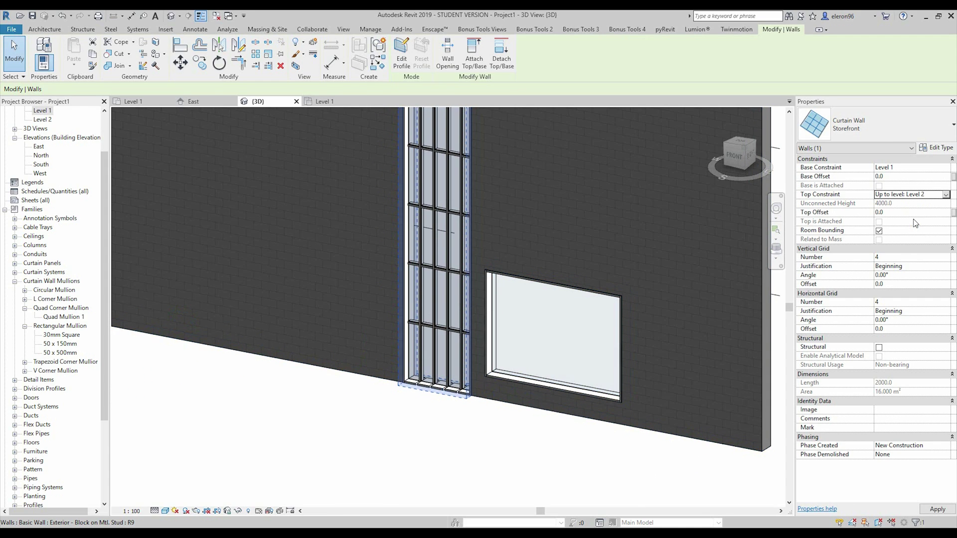
{"action": "left_click", "coordinate": [899, 213]}
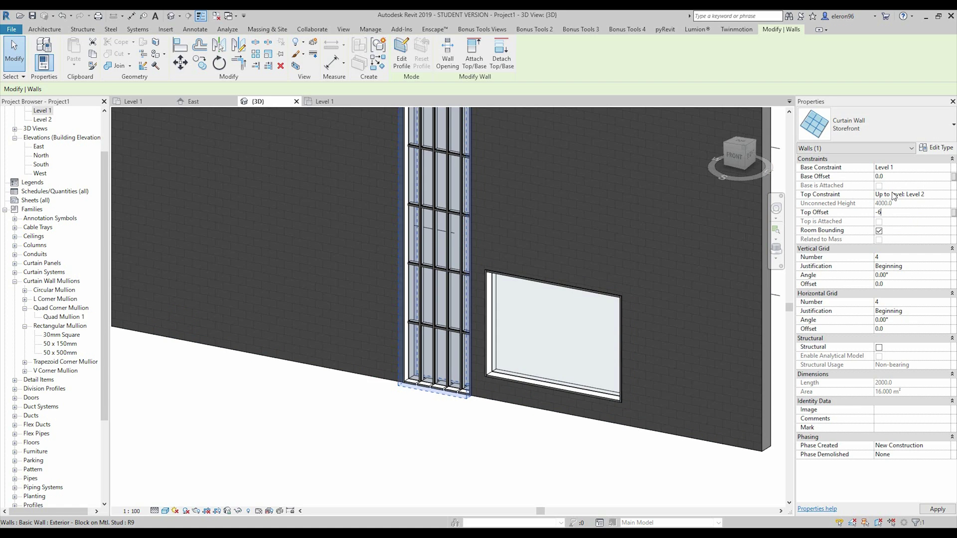
{"action": "key", "text": "Return"}
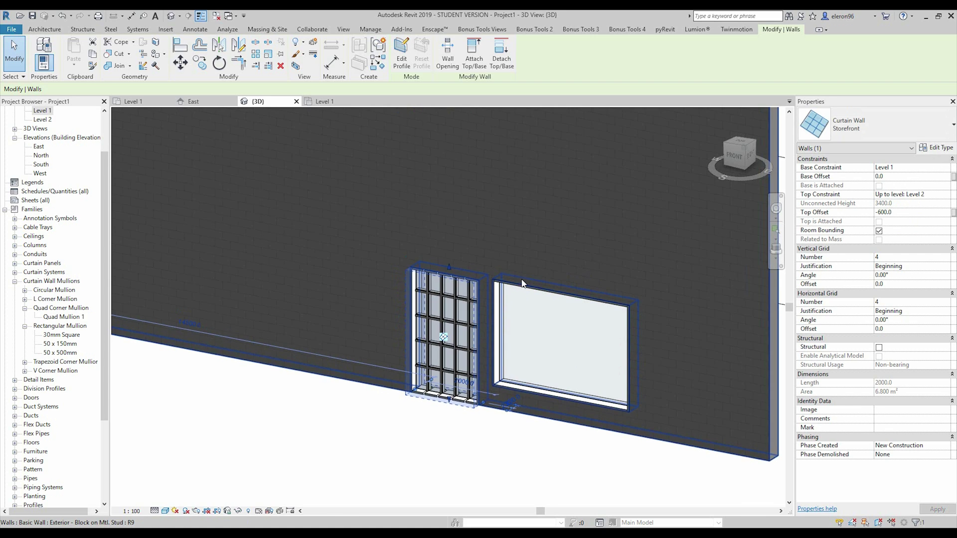
Set the top offset of the narrow curtain wall to -500 mm.
{"action": "middle_click_drag", "start_coordinate": [550, 257], "coordinate": [601, 235], "text": "shift"}
{"action": "left_click", "coordinate": [905, 210]}
{"action": "type", "text": "-5"}
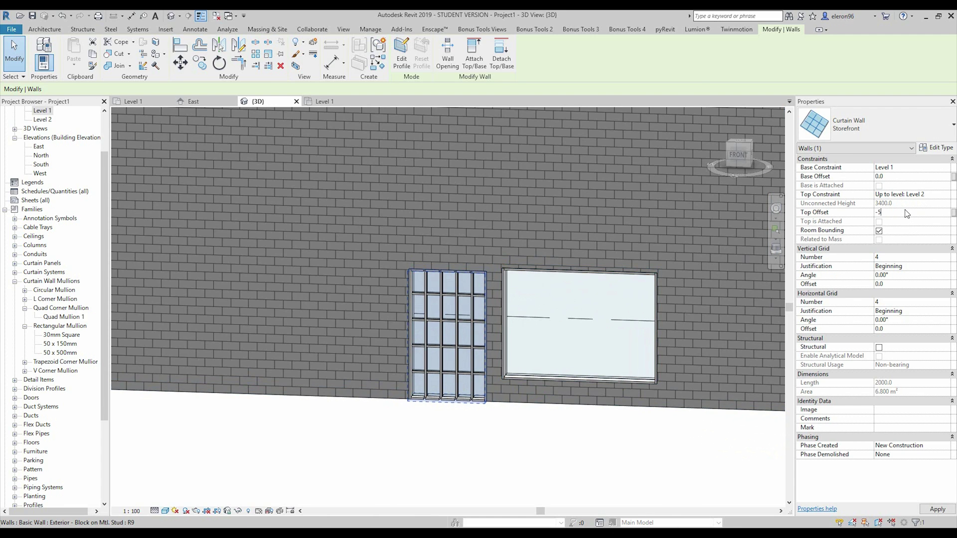
{"action": "key", "text": "Return"}
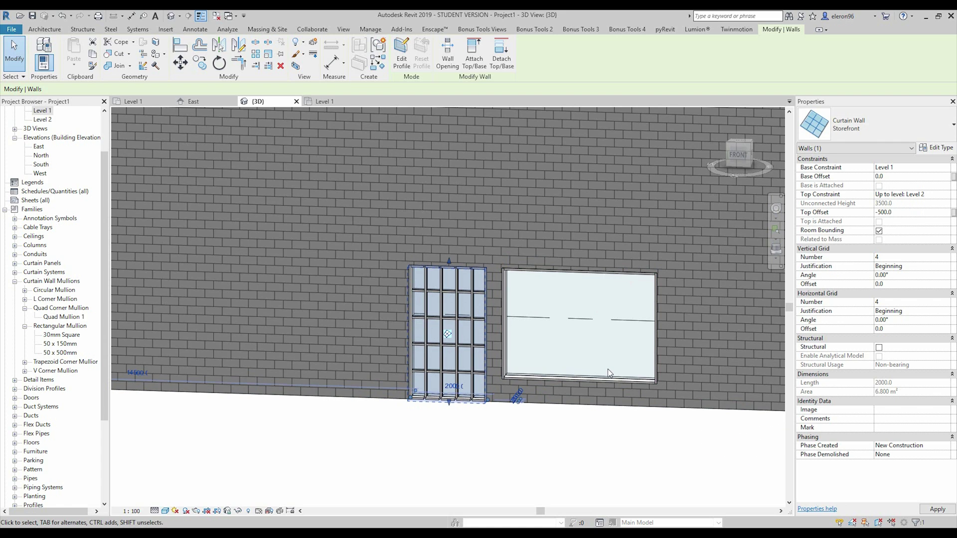
Set the narrow curtain wall's vertical and horizontal grid numbers to 1 each.
{"action": "left_click", "coordinate": [937, 147]}
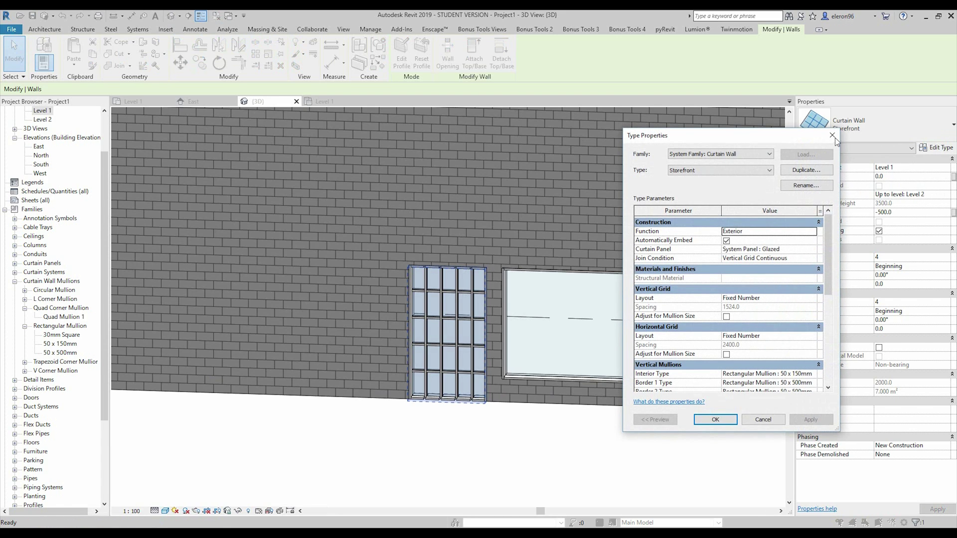
{"action": "left_click", "coordinate": [832, 135]}
{"action": "left_click", "coordinate": [889, 257]}
{"action": "type", "text": "0"}
{"action": "left_click", "coordinate": [894, 304]}
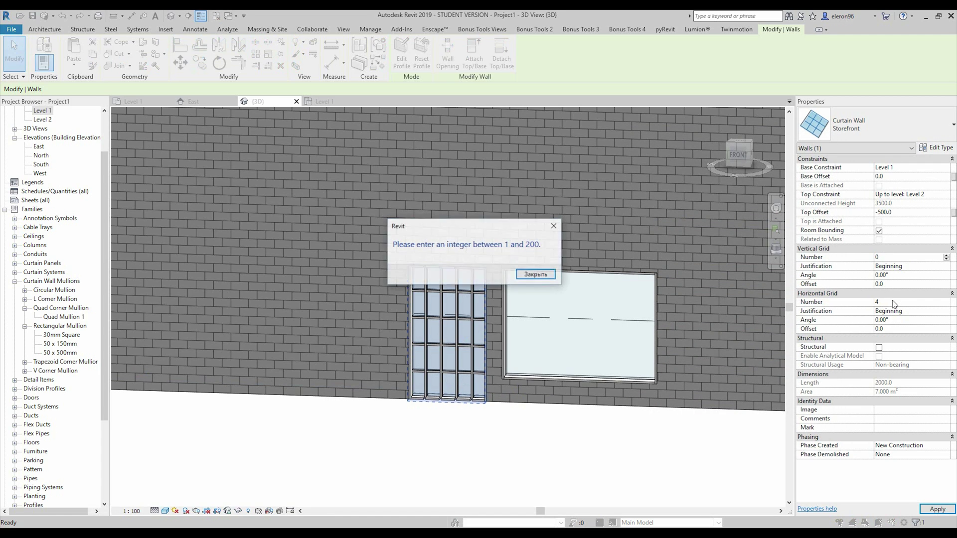
{"action": "key", "text": "Return"}
{"action": "type", "text": "1"}
{"action": "left_click", "coordinate": [889, 302]}
{"action": "type", "text": "1"}
{"action": "left_click", "coordinate": [563, 427]}
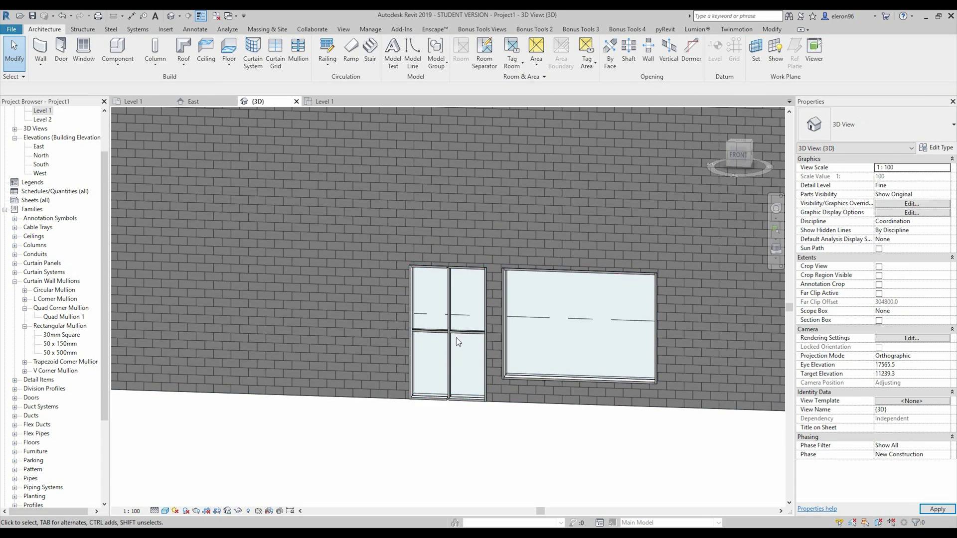
Remove the upper and lower segments of the narrow curtain wall's middle vertical grid line, together with their mullions.
{"action": "scroll", "coordinate": [456, 337], "scroll_direction": "up", "scroll_amount": 3}
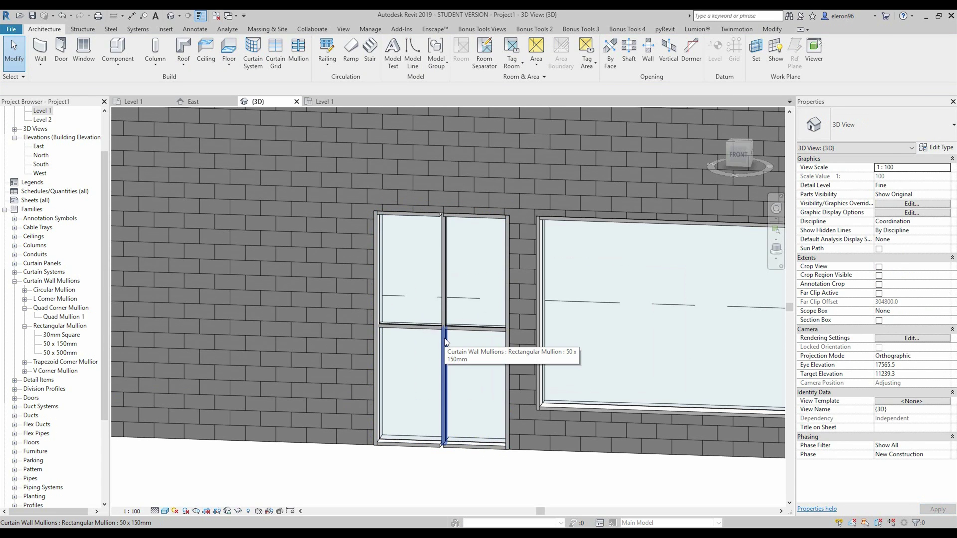
{"action": "key", "text": "Tab"}
{"action": "key", "text": "Tab"}
{"action": "left_click", "coordinate": [445, 342]}
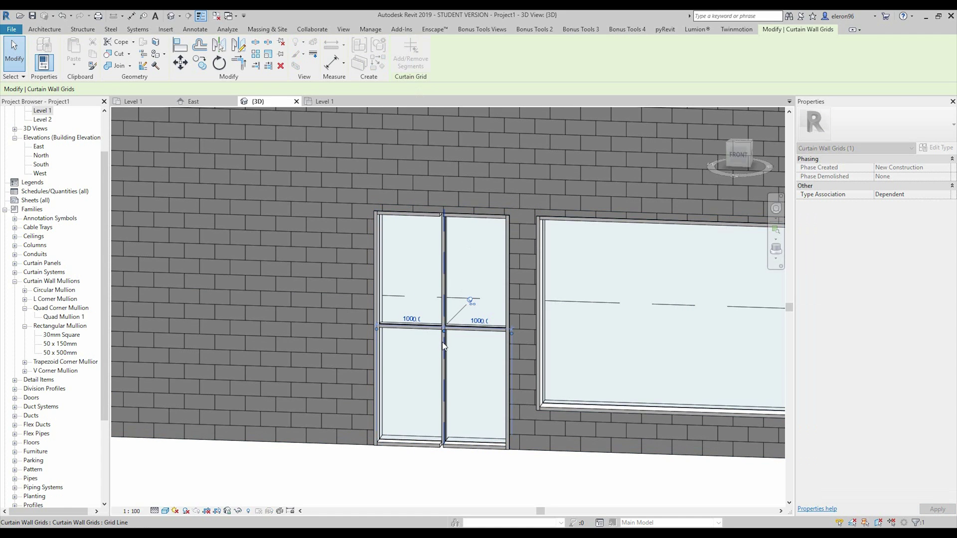
{"action": "left_click", "coordinate": [443, 344]}
{"action": "left_click", "coordinate": [445, 302]}
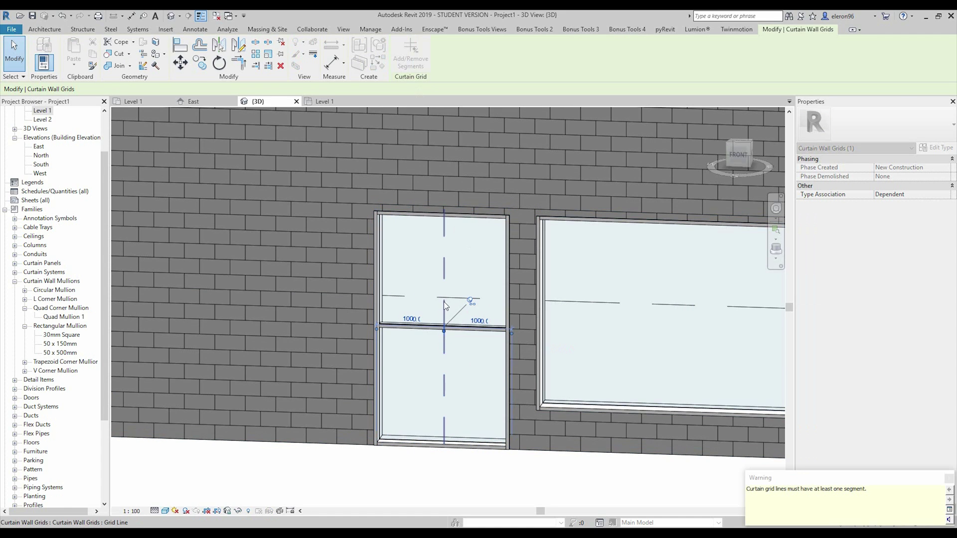
{"action": "key", "text": "Escape"}
Bring up the reference photo, unpin the narrow curtain wall's horizontal grid line and set its distance from the base to 2300 mm.
{"action": "key", "text": "Tab"}
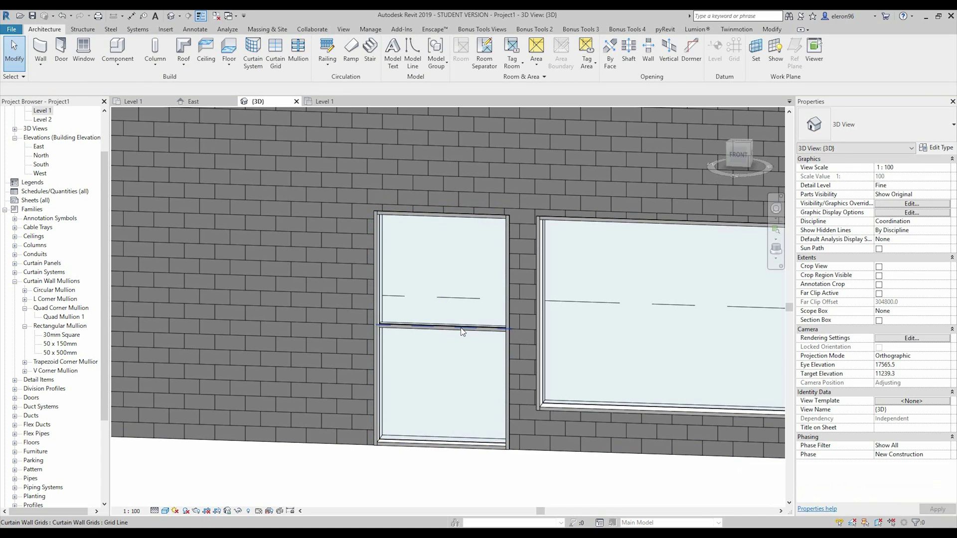
{"action": "left_click", "coordinate": [462, 328]}
{"action": "left_click", "coordinate": [441, 266]}
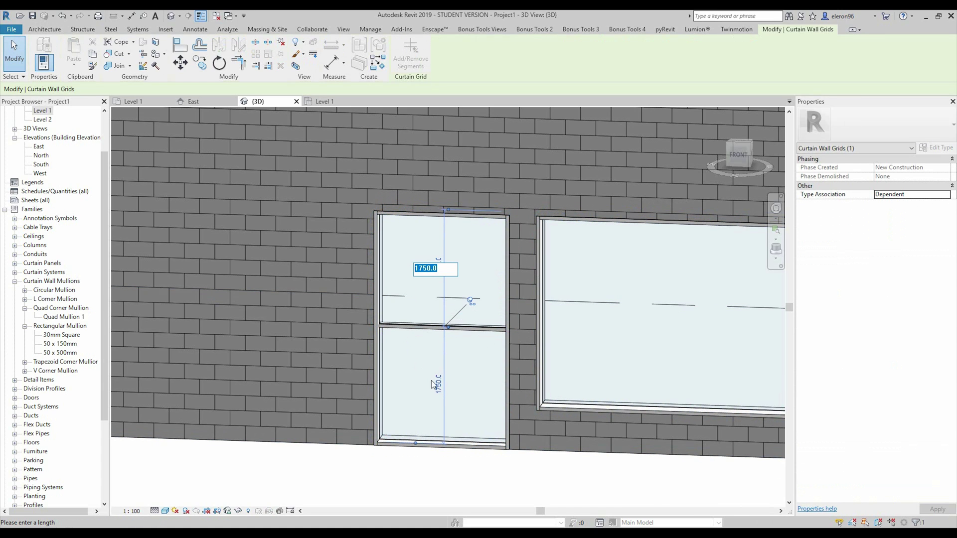
{"action": "key", "text": "alt+Tab"}
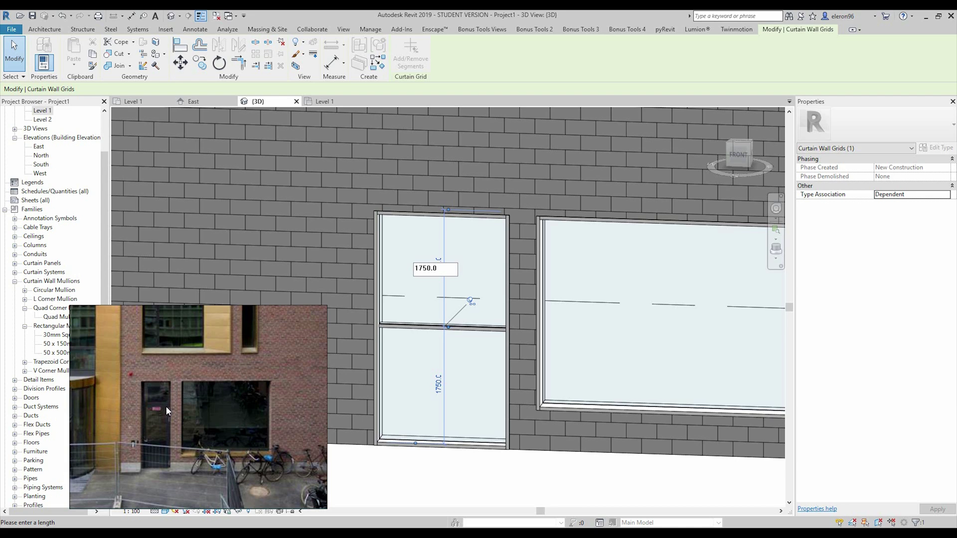
{"action": "left_click", "coordinate": [439, 385]}
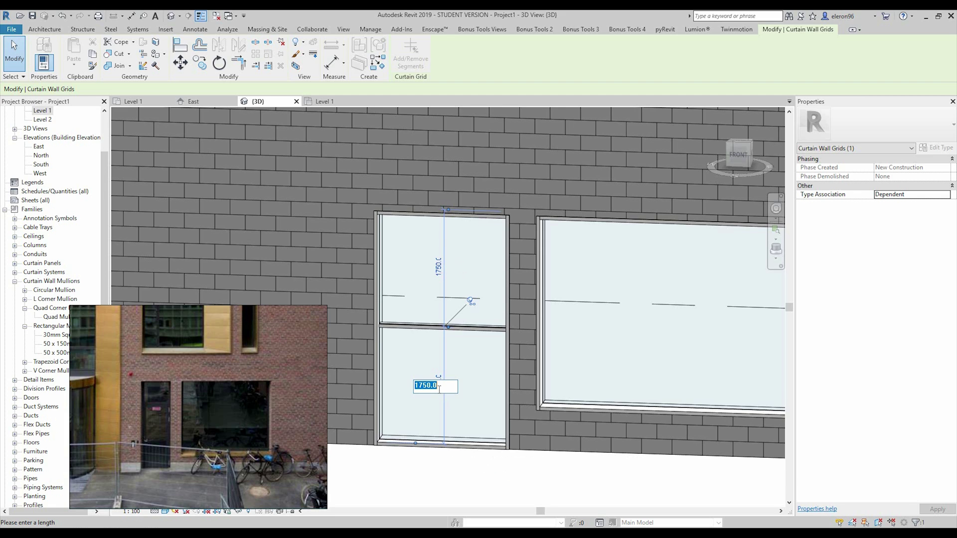
{"action": "type", "text": "2300"}
{"action": "key", "text": "Return"}
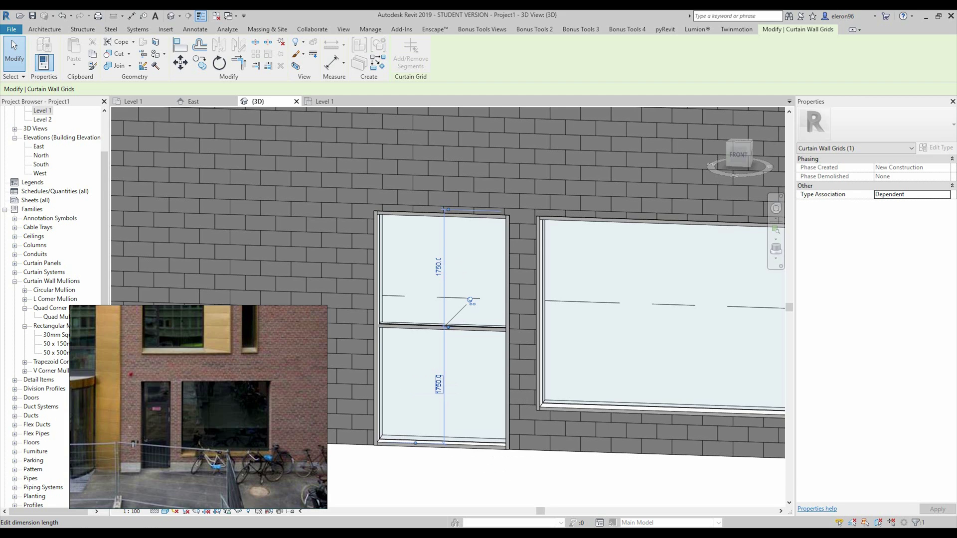
{"action": "left_click", "coordinate": [471, 301]}
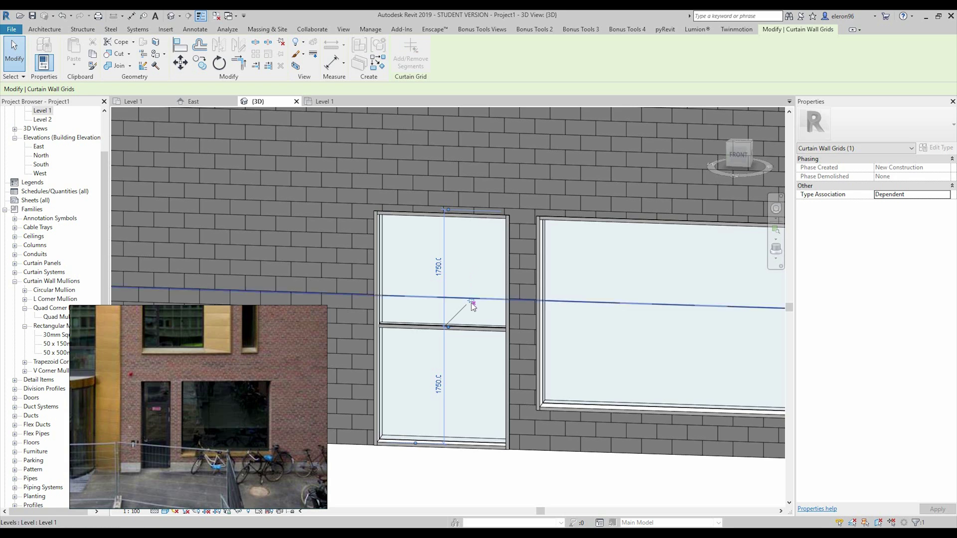
{"action": "left_click", "coordinate": [443, 381]}
{"action": "type", "text": "2300"}
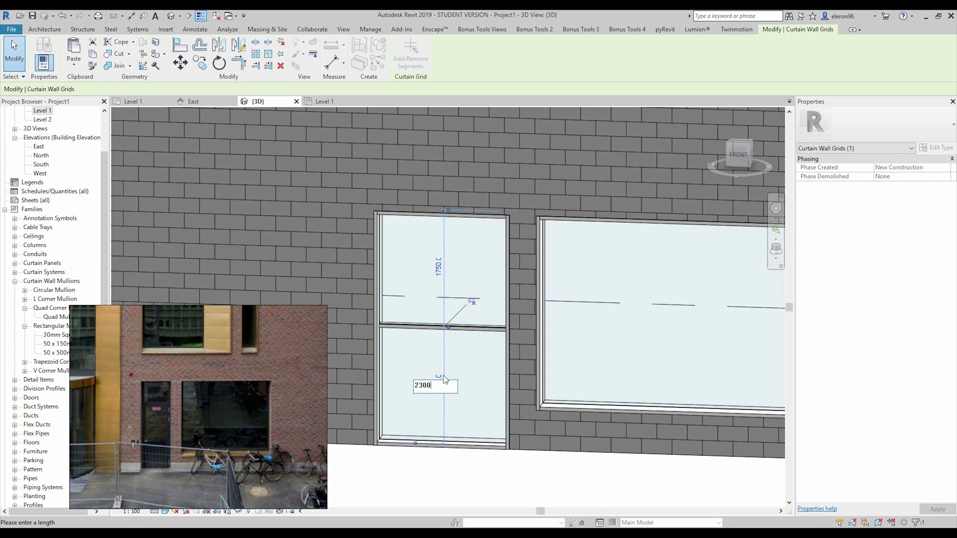
{"action": "key", "text": "Return"}
Delete both halves of the 50 x 500mm bottom border mullion from the narrow curtain wall.
{"action": "middle_click_drag", "start_coordinate": [427, 444], "coordinate": [457, 397], "text": "shift"}
{"action": "left_click", "coordinate": [470, 469]}
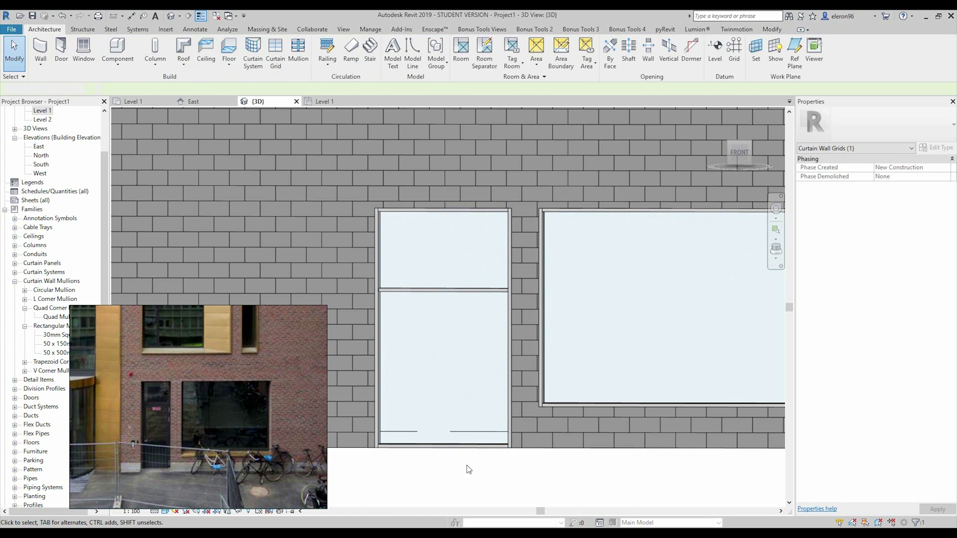
{"action": "left_click", "coordinate": [438, 445]}
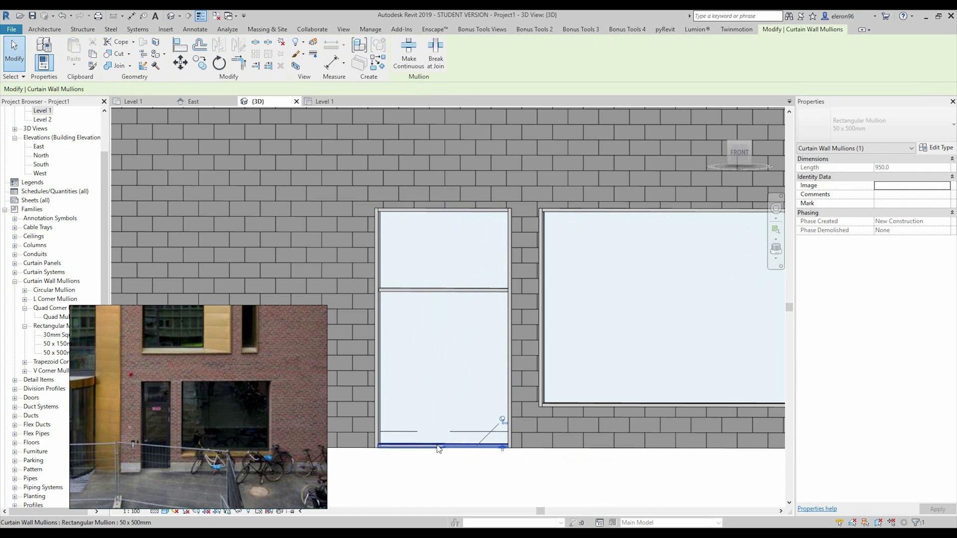
{"action": "key", "text": "Escape"}
{"action": "left_click", "coordinate": [434, 448]}
{"action": "key", "text": "Escape"}
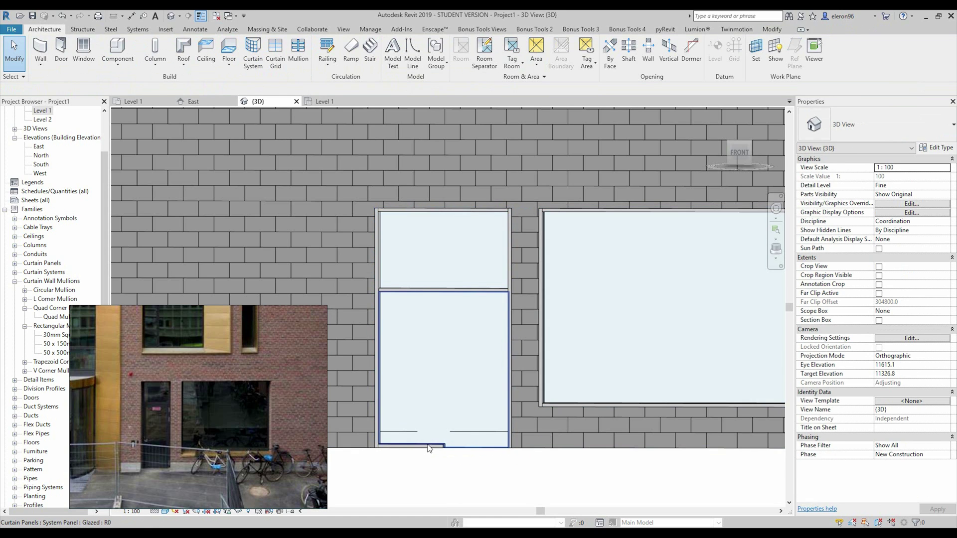
{"action": "left_click", "coordinate": [428, 447]}
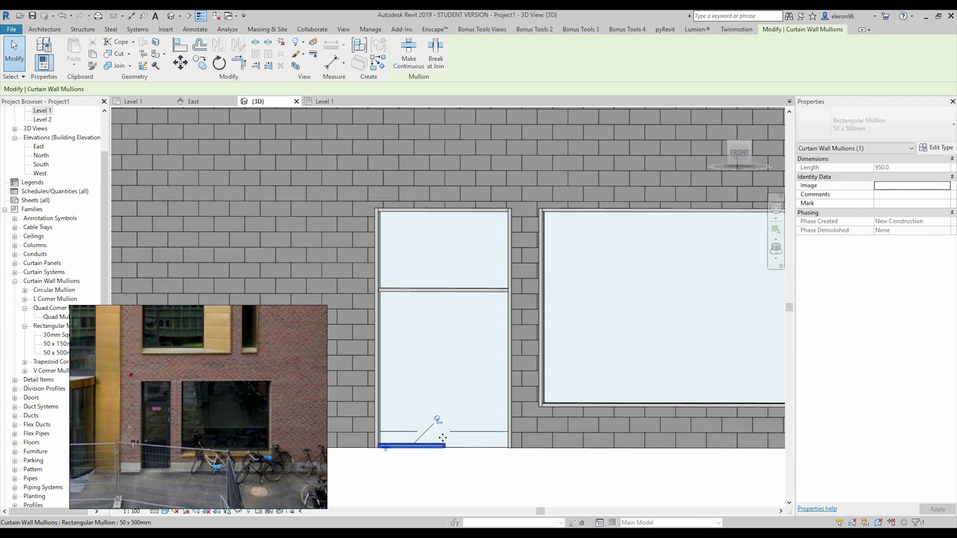
{"action": "left_click", "coordinate": [465, 471]}
{"action": "middle_click_drag", "start_coordinate": [487, 419], "coordinate": [444, 451], "text": "shift"}
Set the narrow curtain wall's length to 1100 mm.
{"action": "left_click", "coordinate": [448, 274]}
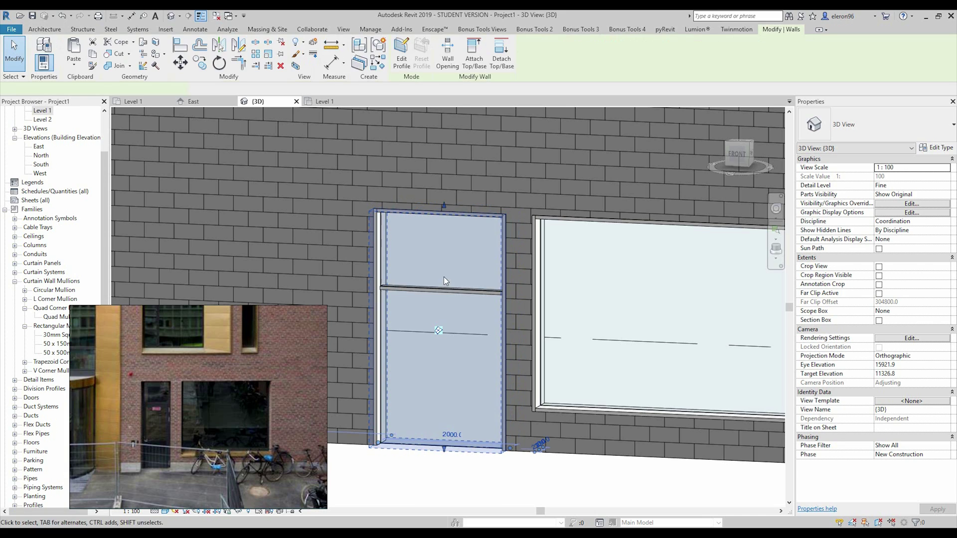
{"action": "left_click", "coordinate": [456, 437]}
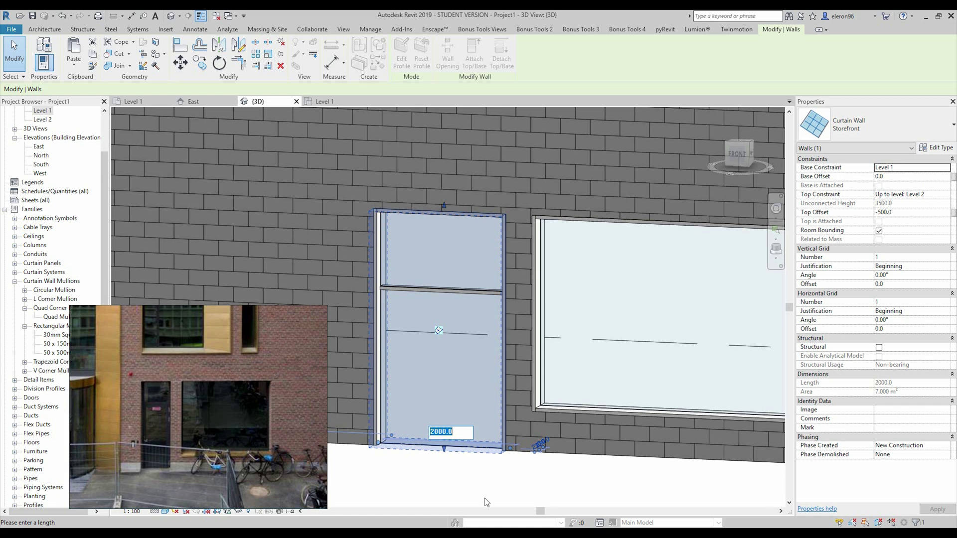
{"action": "type", "text": "1 : "}
{"action": "type", "text": "100"}
{"action": "key", "text": "Return"}
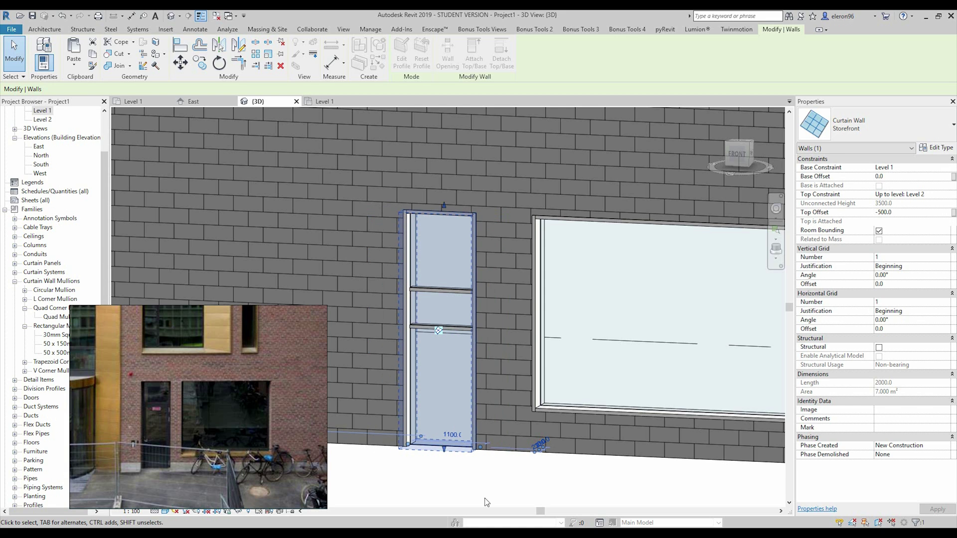
Remove the segment of the extra horizontal grid line below the door transom in the narrow curtain wall.
{"action": "left_click", "coordinate": [464, 472]}
{"action": "middle_click_drag", "start_coordinate": [463, 472], "coordinate": [435, 310], "text": "shift"}
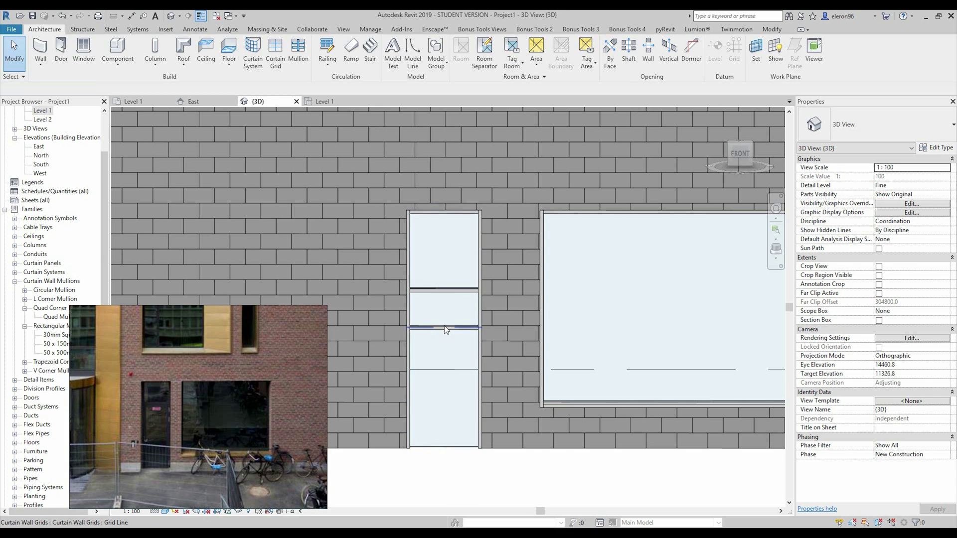
{"action": "left_click", "coordinate": [446, 328]}
{"action": "left_click", "coordinate": [436, 326]}
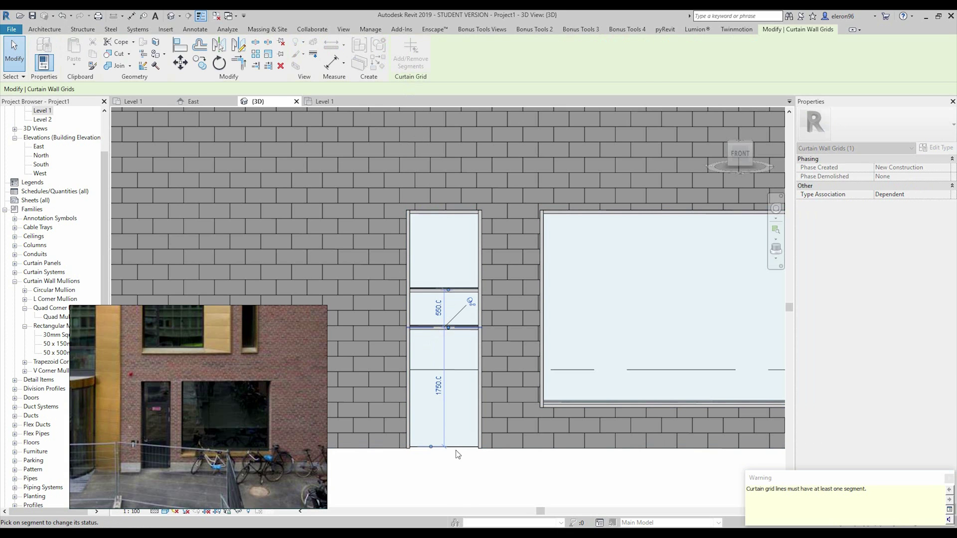
{"action": "left_click", "coordinate": [457, 500]}
Select and unpin the lower glazed panel of the narrow curtain wall.
{"action": "scroll", "coordinate": [478, 484], "scroll_direction": "down", "scroll_amount": 3}
{"action": "middle_click_drag", "start_coordinate": [480, 485], "coordinate": [462, 465], "text": "shift"}
{"action": "key", "text": "Tab"}
{"action": "left_click", "coordinate": [457, 452]}
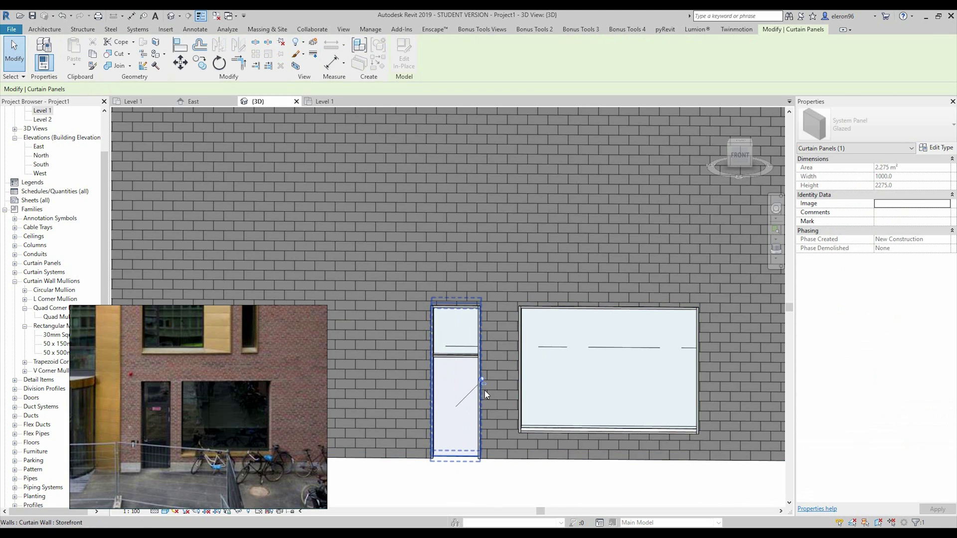
{"action": "left_click", "coordinate": [480, 318]}
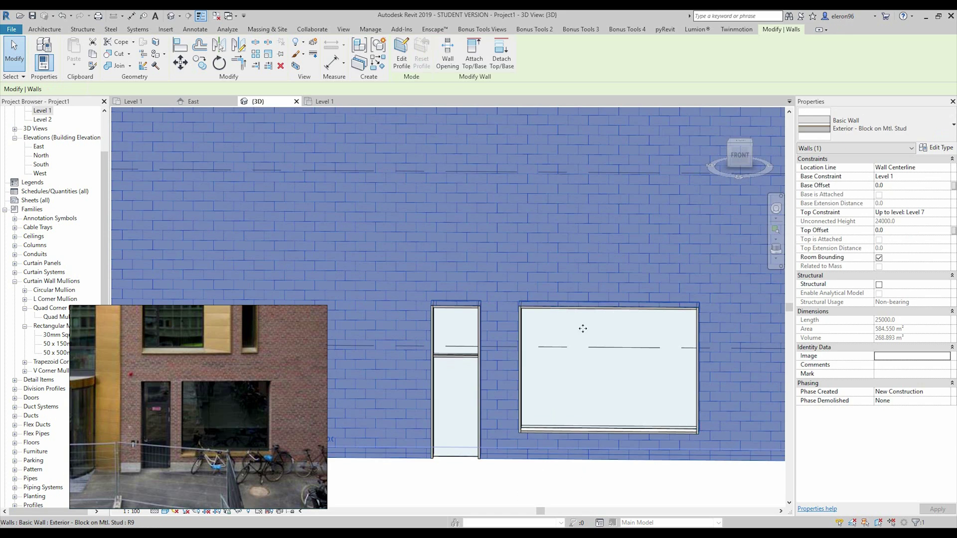
{"action": "left_click", "coordinate": [461, 456]}
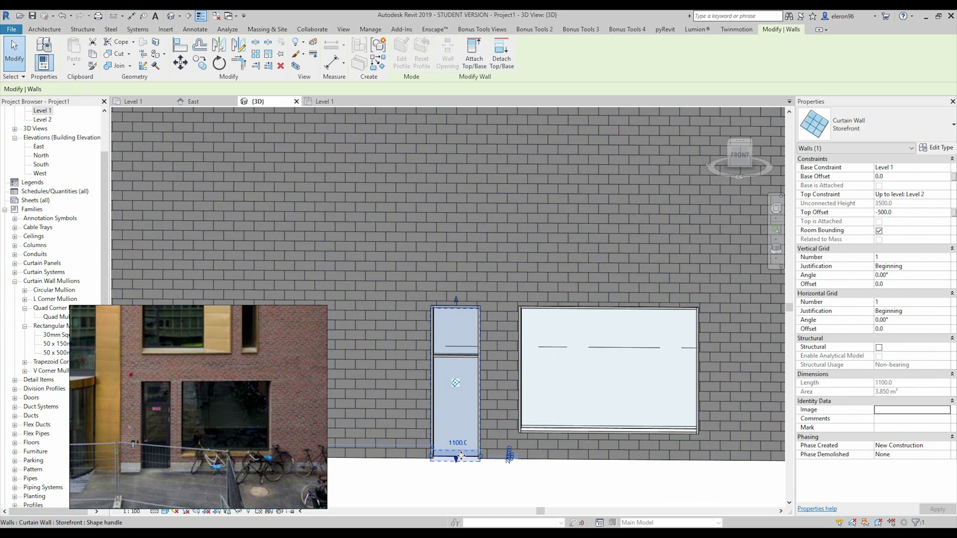
{"action": "key", "text": "Tab"}
{"action": "key", "text": "Tab"}
{"action": "left_click", "coordinate": [456, 456]}
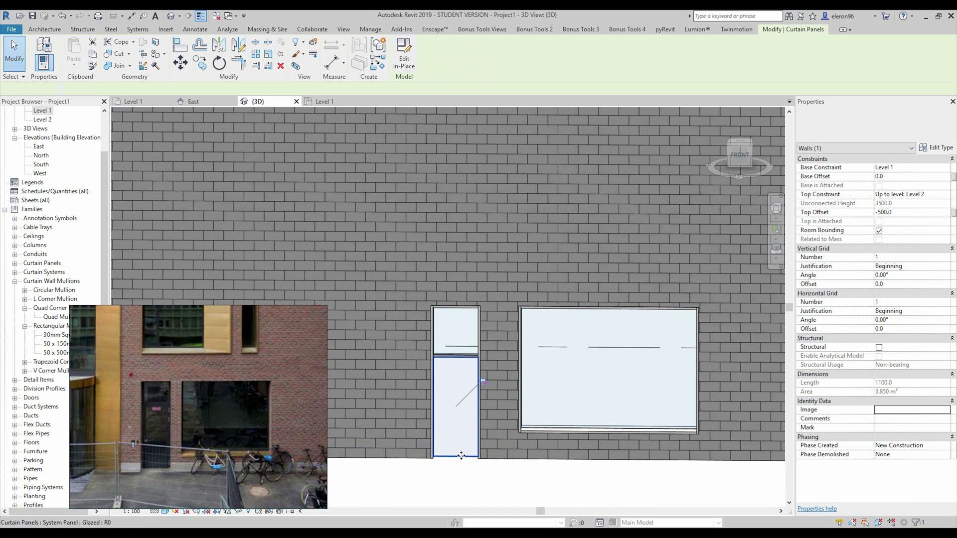
Look through the types available for the lower glazed panel for a door option.
{"action": "left_click", "coordinate": [886, 145]}
{"action": "left_click", "coordinate": [892, 126]}
{"action": "left_click", "coordinate": [892, 125]}
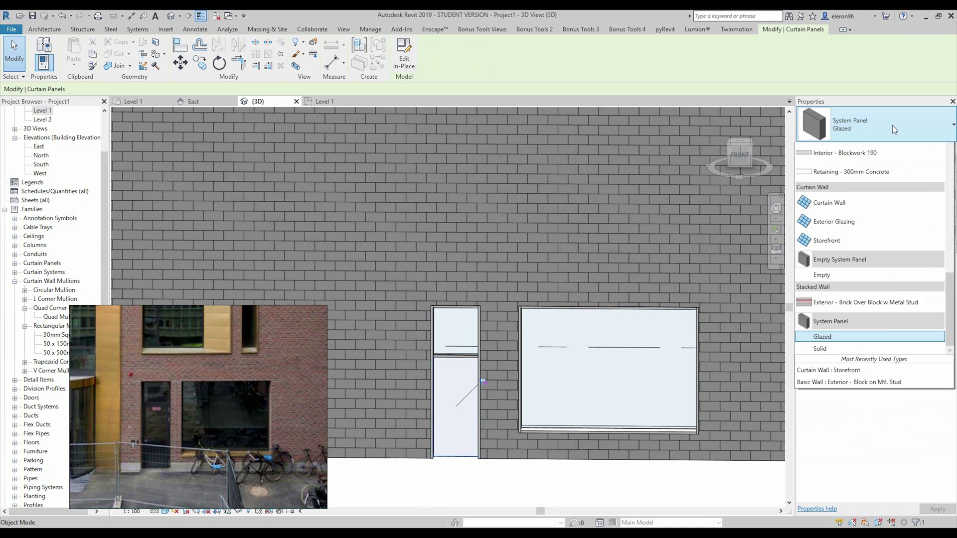
{"action": "scroll", "coordinate": [881, 333], "scroll_direction": "up", "scroll_amount": 5}
{"action": "scroll", "coordinate": [878, 336], "scroll_direction": "down", "scroll_amount": 5}
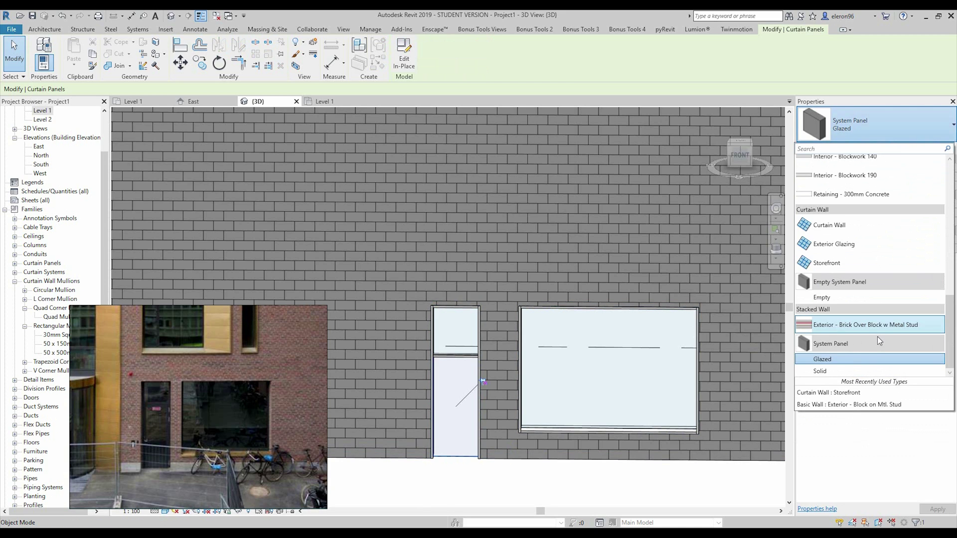
{"action": "left_click", "coordinate": [643, 478]}
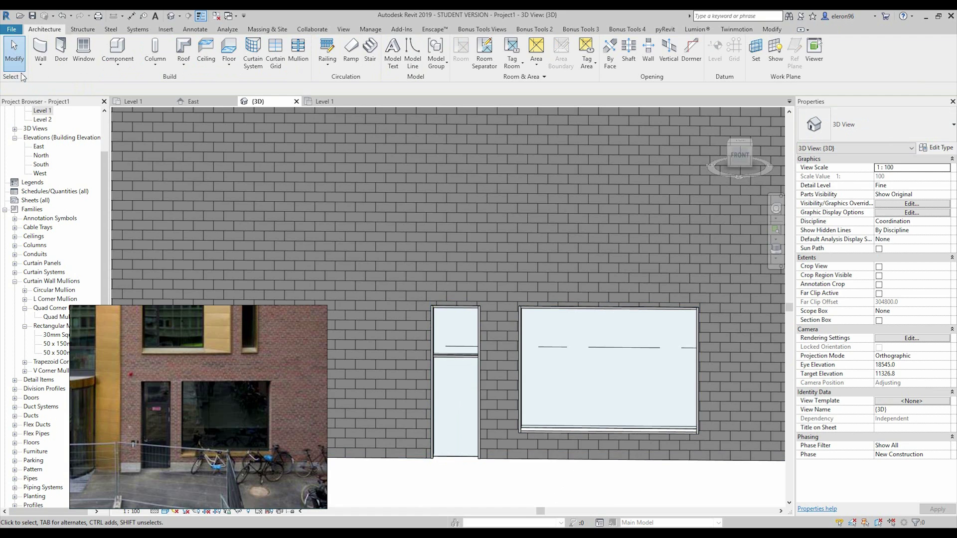
Start loading a family and browse to the Doors folder of the US Metric library.
{"action": "left_click", "coordinate": [169, 30]}
{"action": "left_click", "coordinate": [356, 54]}
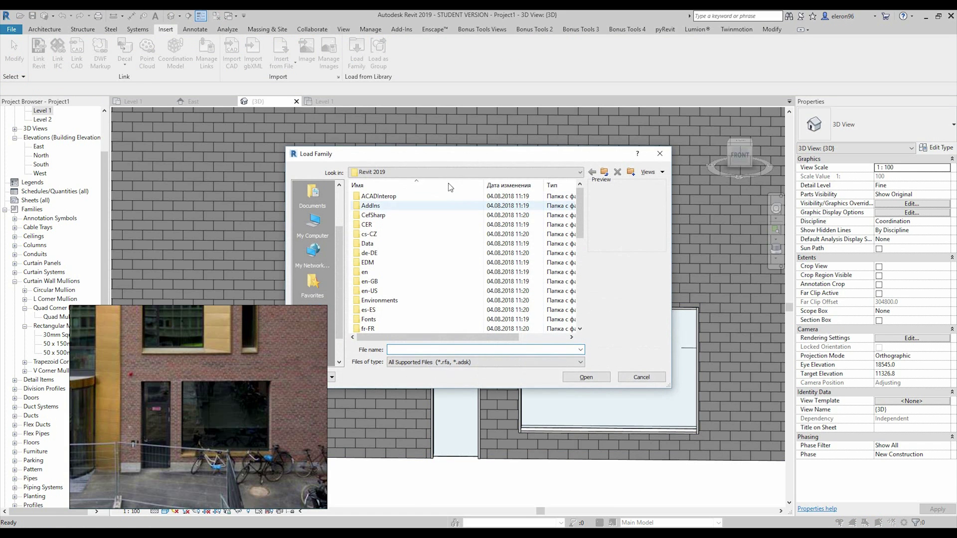
{"action": "left_click_drag", "start_coordinate": [383, 243], "coordinate": [382, 197]}
{"action": "left_click", "coordinate": [360, 170]}
{"action": "double_click", "coordinate": [418, 193]}
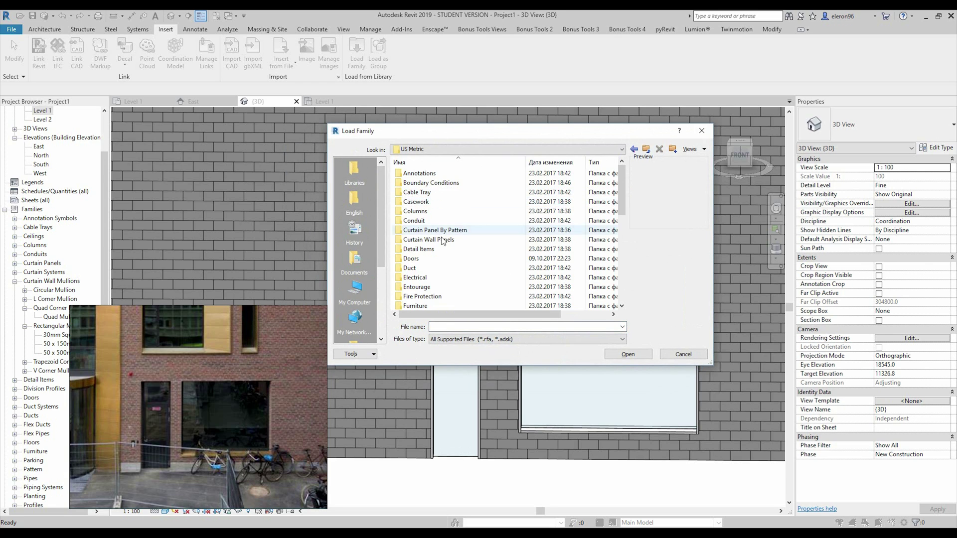
{"action": "scroll", "coordinate": [457, 229], "scroll_direction": "down", "scroll_amount": 7}
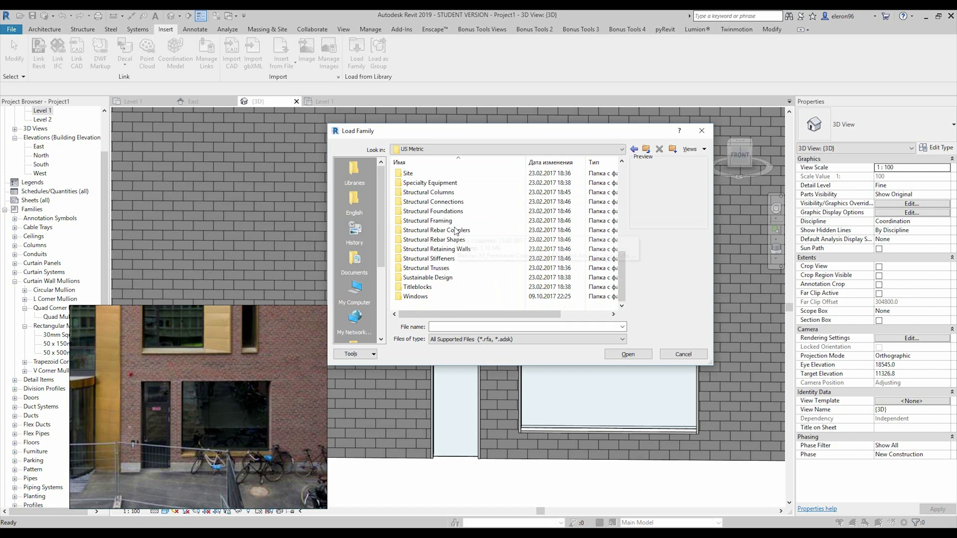
{"action": "scroll", "coordinate": [461, 247], "scroll_direction": "up", "scroll_amount": 2}
{"action": "scroll", "coordinate": [486, 255], "scroll_direction": "down", "scroll_amount": 1}
{"action": "scroll", "coordinate": [488, 259], "scroll_direction": "down", "scroll_amount": 2}
{"action": "scroll", "coordinate": [491, 284], "scroll_direction": "up", "scroll_amount": 7}
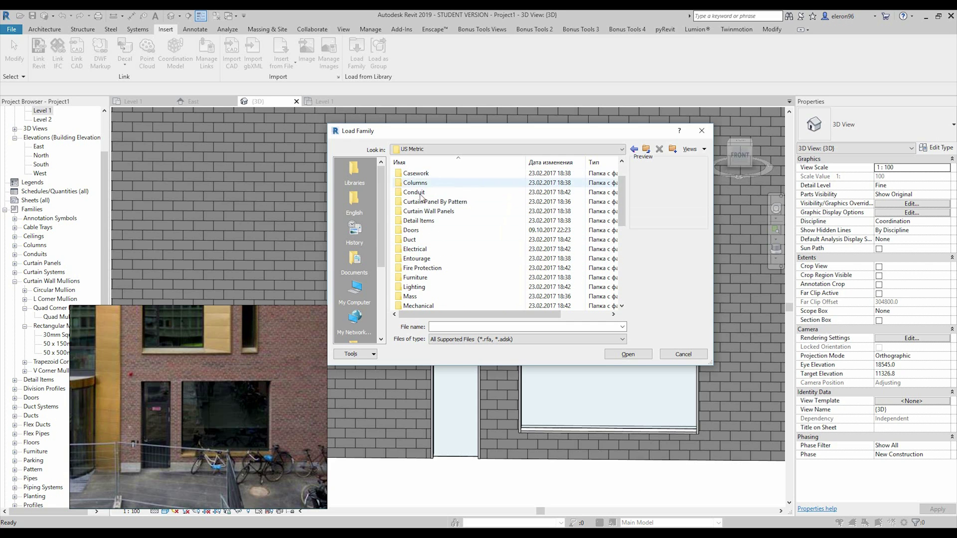
{"action": "left_click", "coordinate": [420, 231]}
{"action": "double_click", "coordinate": [420, 231]}
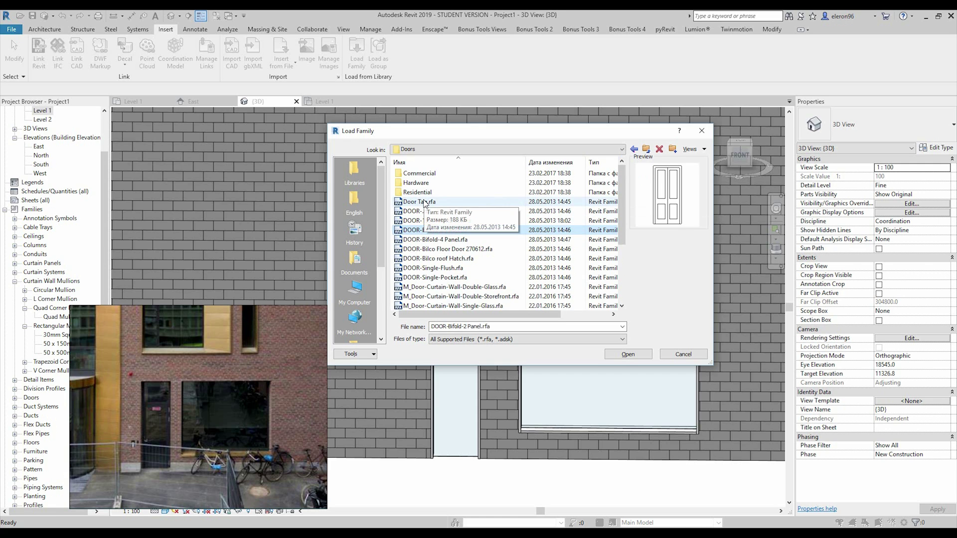
Preview the door families in the Doors folder to find one suitable for a curtain-wall panel.
{"action": "scroll", "coordinate": [441, 259], "scroll_direction": "down", "scroll_amount": 3}
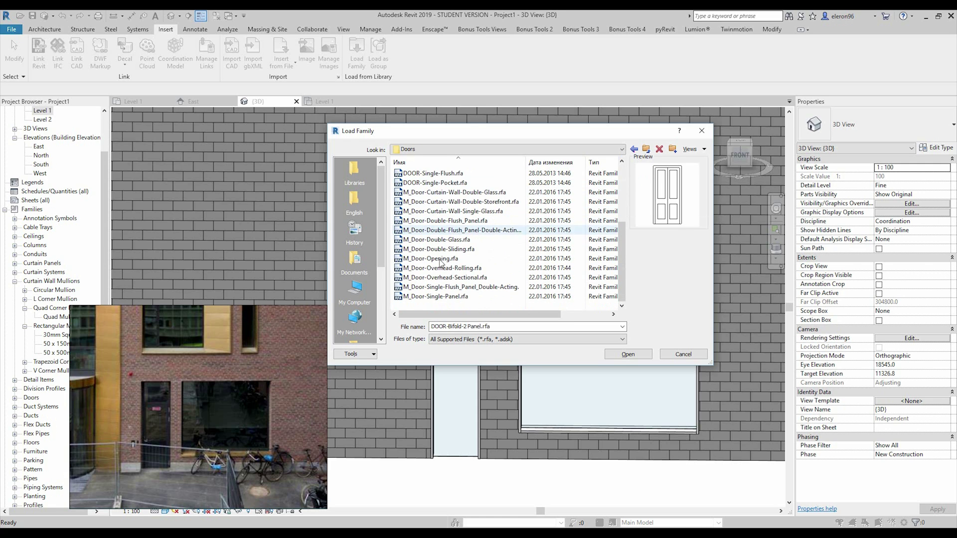
{"action": "left_click", "coordinate": [437, 288]}
{"action": "key", "text": "Up"}
{"action": "key", "text": "Up"}
{"action": "key", "text": "Up"}
{"action": "key", "text": "Up"}
{"action": "key", "text": "Up"}
{"action": "key", "text": "Up"}
{"action": "key", "text": "Up"}
{"action": "key", "text": "Up"}
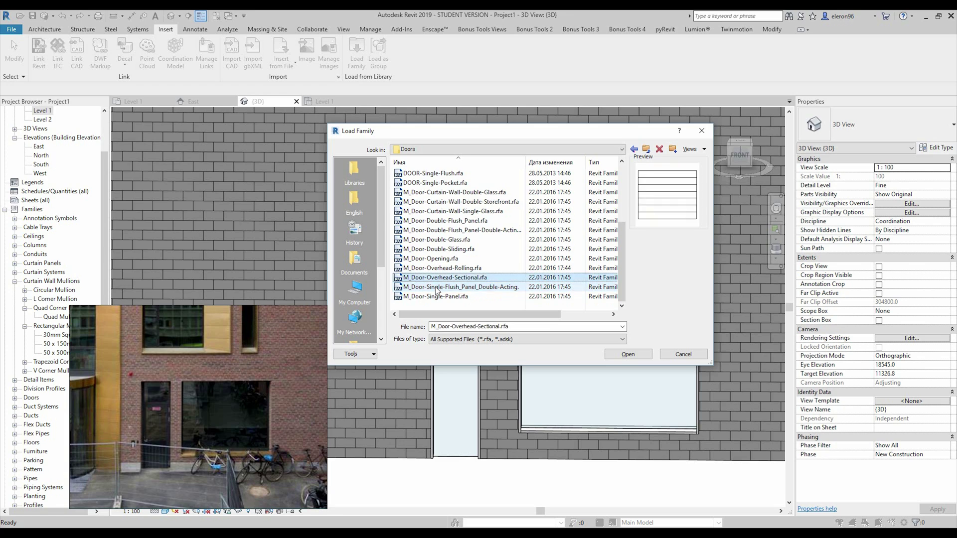
{"action": "key", "text": "Up"}
{"action": "key", "text": "Up"}
{"action": "key", "text": "Down"}
{"action": "key", "text": "Down"}
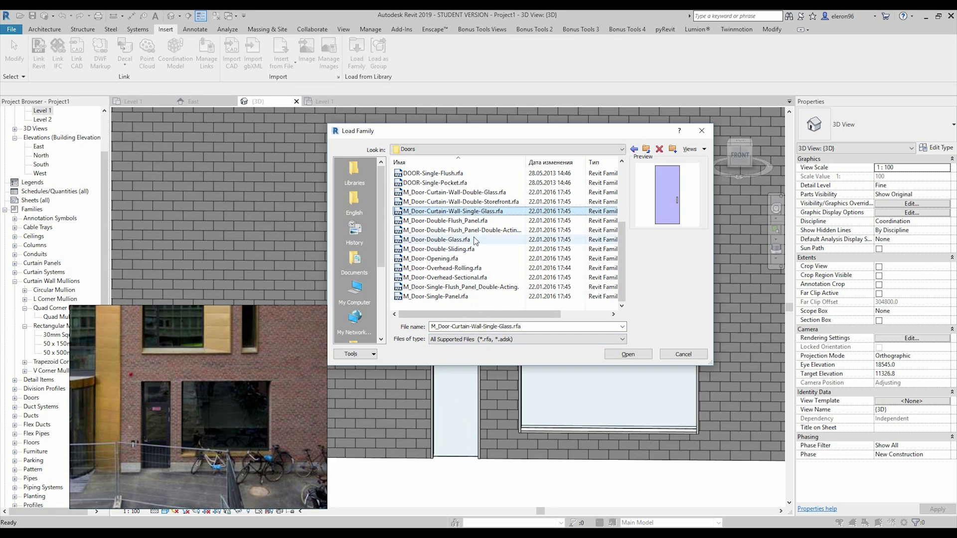
Compare the neighbouring door families and load M_Door-Curtain-Wall-Single-Glass.rfa into the project.
{"action": "left_click", "coordinate": [472, 203]}
{"action": "left_click", "coordinate": [473, 183]}
{"action": "left_click", "coordinate": [474, 192]}
{"action": "left_click", "coordinate": [473, 221]}
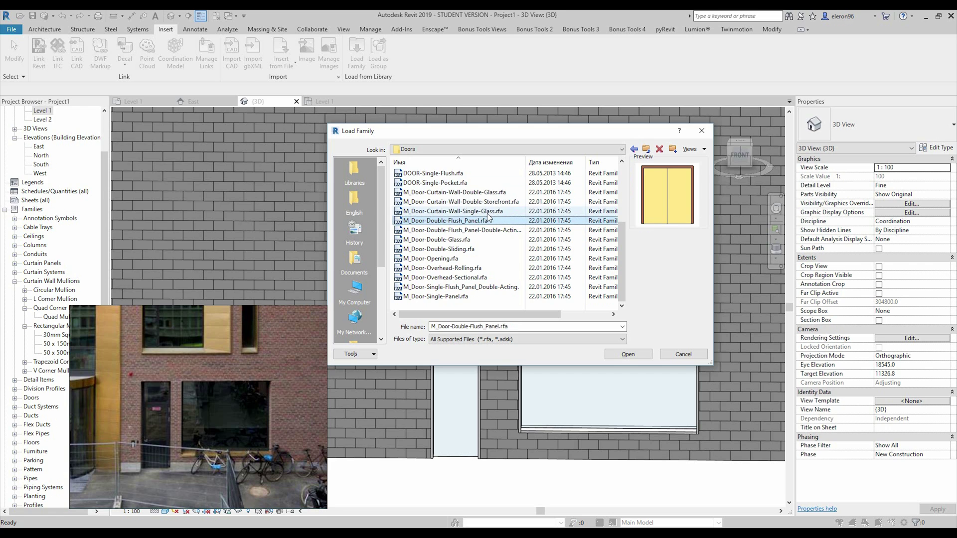
{"action": "left_click", "coordinate": [484, 213]}
{"action": "left_click", "coordinate": [638, 355]}
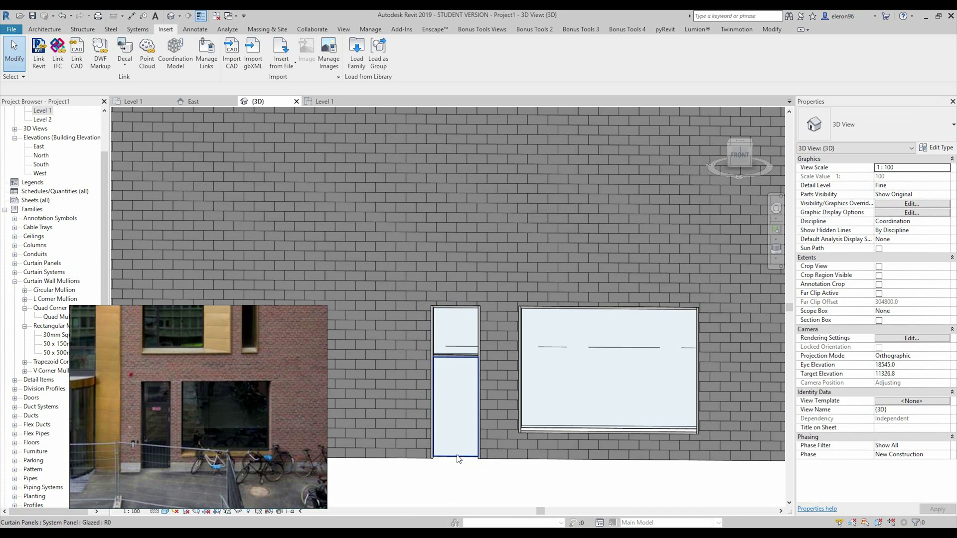
Change the lower glazed panel of the narrow curtain wall to the M_Door-Curtain-Wall-Single-Glass type.
{"action": "key", "text": "Tab"}
{"action": "key", "text": "Tab"}
{"action": "key", "text": "Tab"}
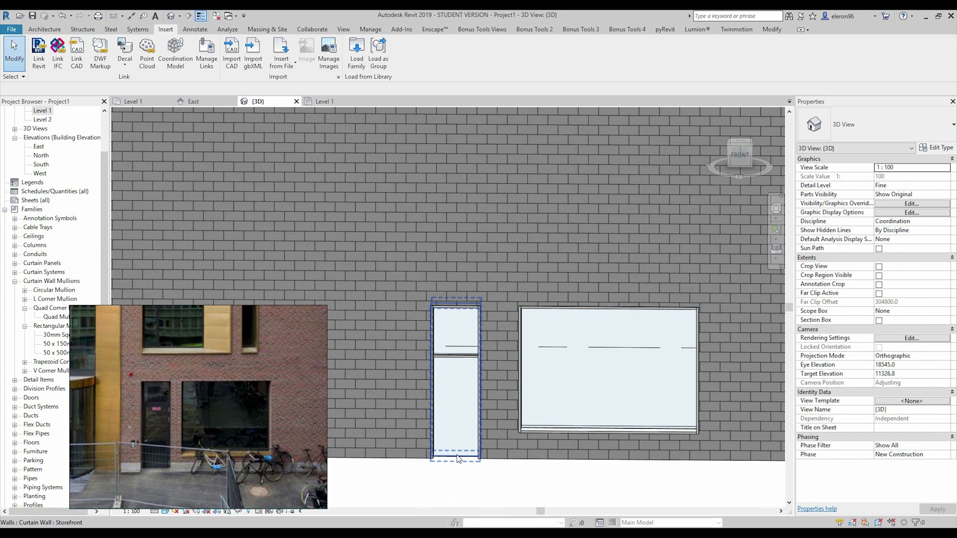
{"action": "left_click", "coordinate": [459, 458]}
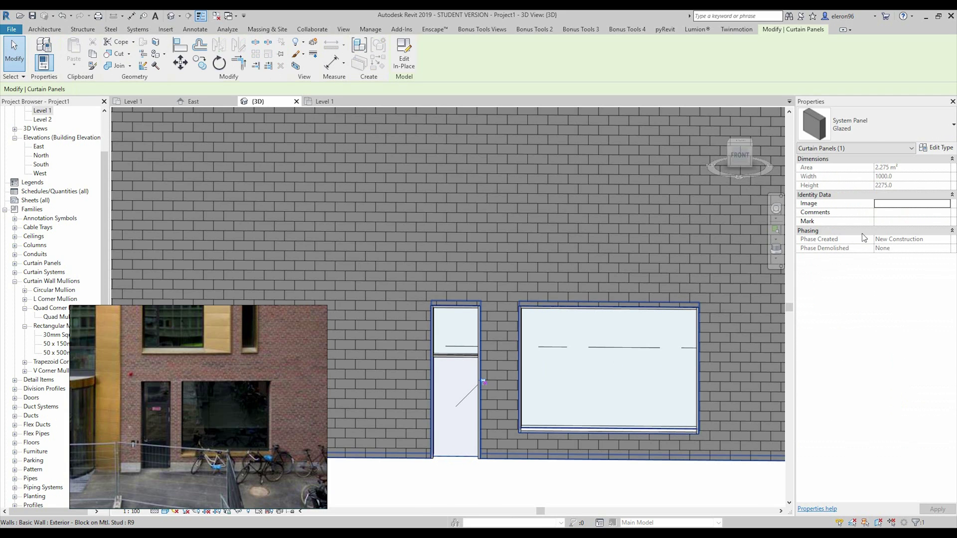
{"action": "left_click", "coordinate": [879, 131]}
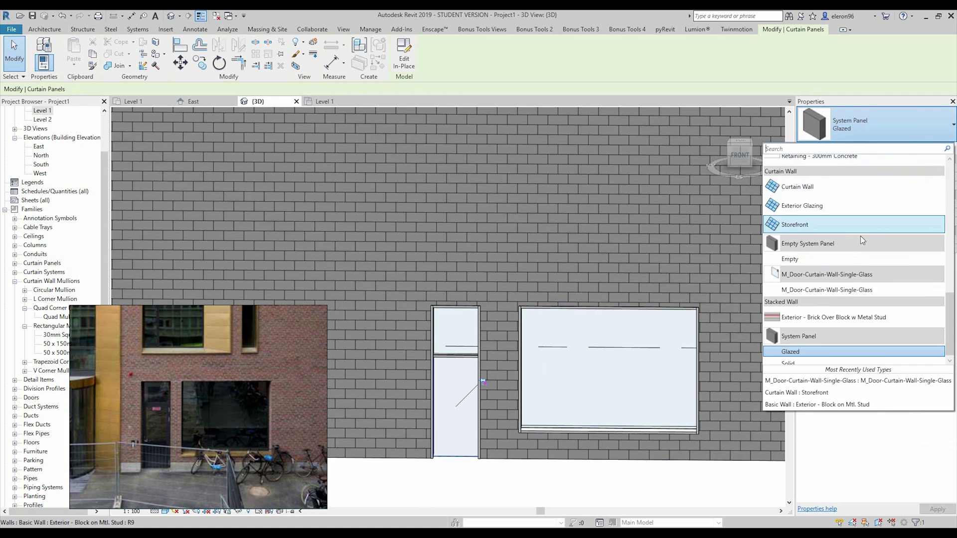
{"action": "left_click", "coordinate": [809, 285]}
{"action": "key", "text": "Escape"}
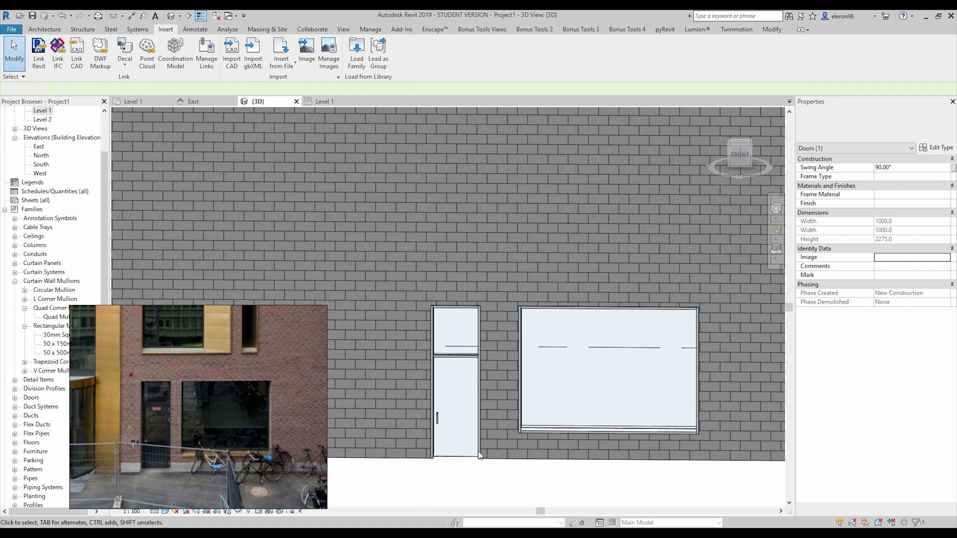
Try to draw an 8000 mm high Storefront curtain wall along the brick wall's base beside the door.
{"action": "scroll", "coordinate": [488, 397], "scroll_direction": "up", "scroll_amount": 5}
{"action": "mouse_move", "coordinate": [470, 443]}
{"action": "middle_mouse_down"}
{"action": "mouse_move", "coordinate": [495, 385]}
{"action": "mouse_move", "coordinate": [550, 394]}
{"action": "middle_mouse_up"}
{"action": "scroll", "coordinate": [479, 377], "scroll_direction": "down", "scroll_amount": 3}
{"action": "scroll", "coordinate": [495, 381], "scroll_direction": "down", "scroll_amount": 3}
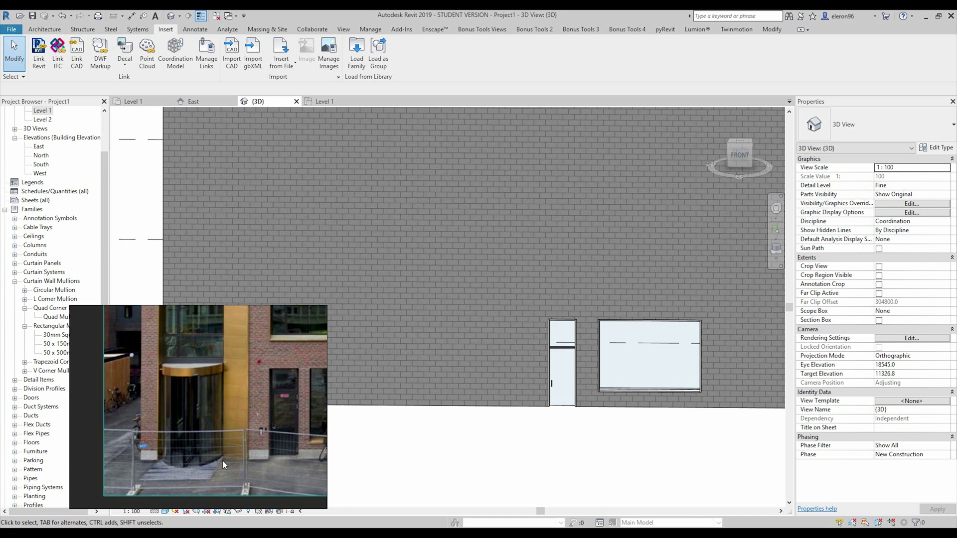
{"action": "middle_click_drag", "start_coordinate": [539, 449], "coordinate": [566, 463]}
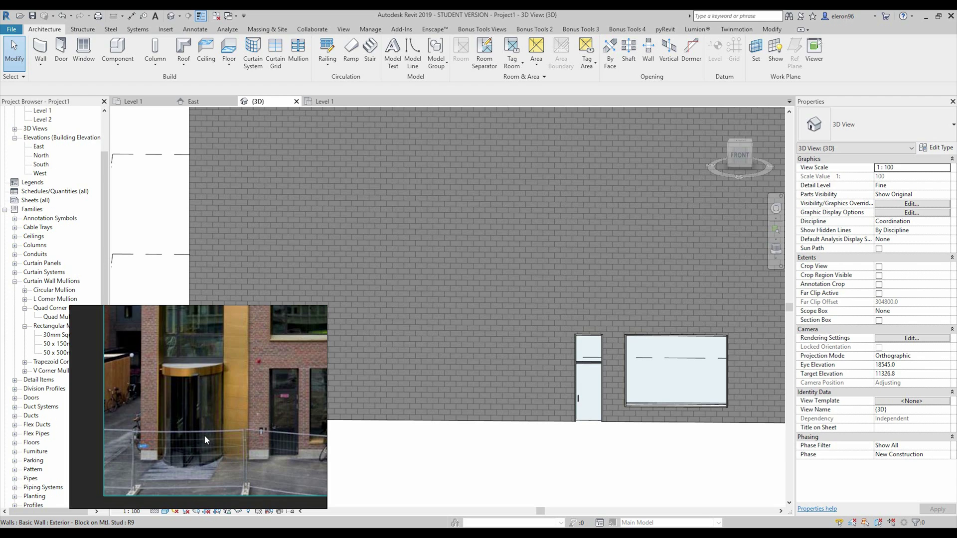
{"action": "left_click", "coordinate": [40, 50]}
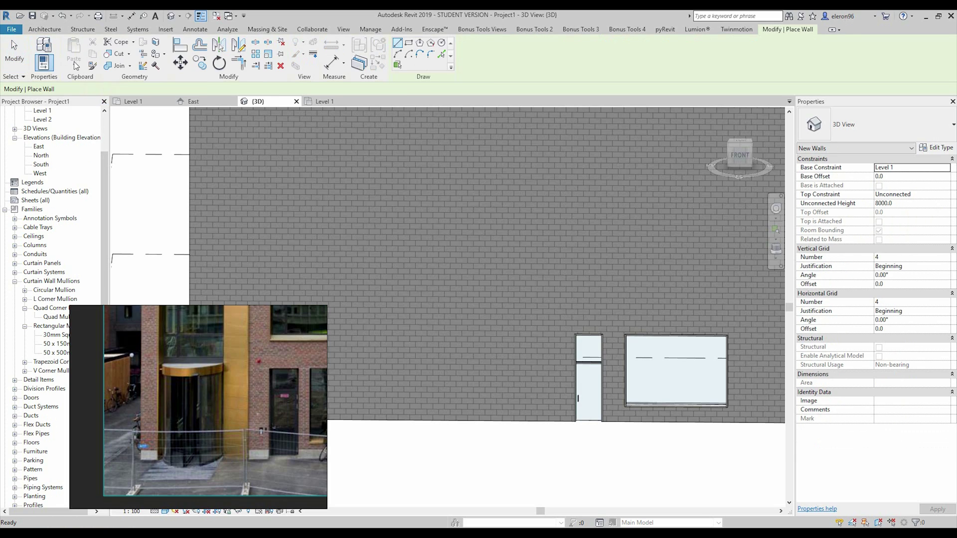
{"action": "left_click", "coordinate": [381, 416]}
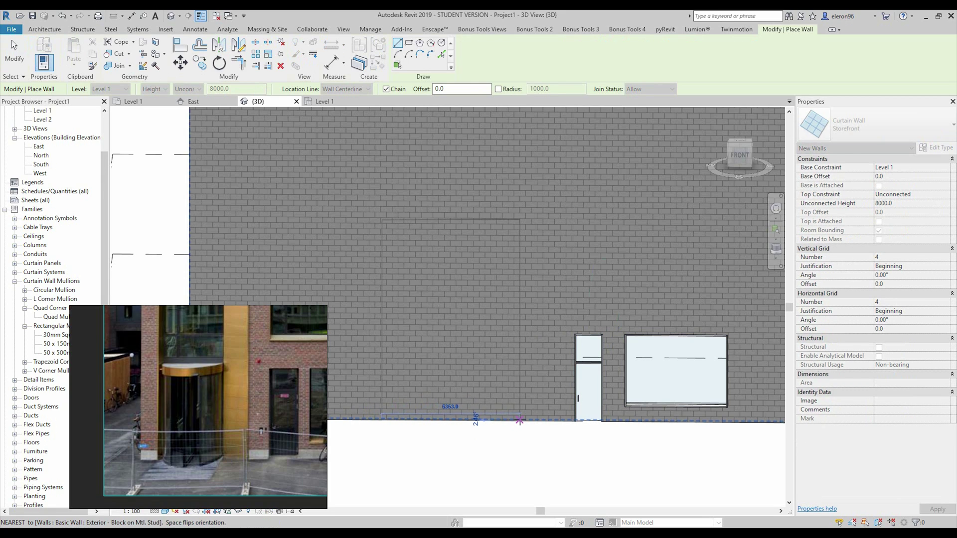
{"action": "left_click", "coordinate": [518, 423]}
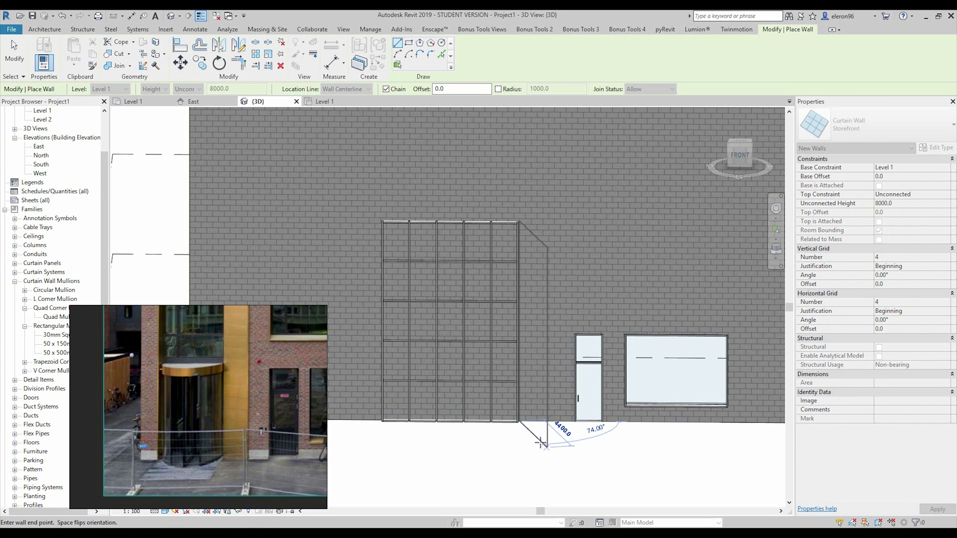
{"action": "key", "text": "Escape"}
{"action": "key", "text": "ctrl+z"}
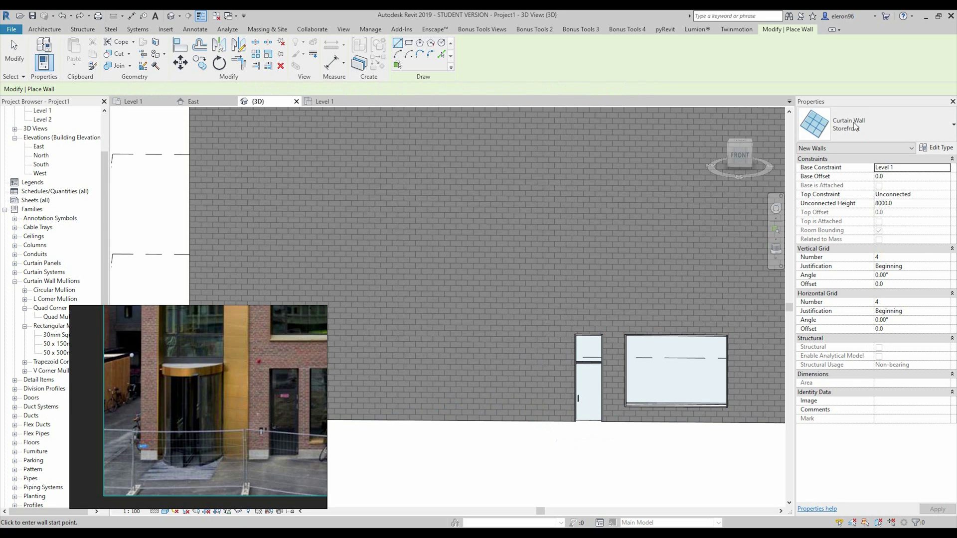
Draw a Storefront curtain wall about 5600 mm long and 8000 mm high in the brick wall, beside the narrow door curtain wall.
{"action": "left_click", "coordinate": [397, 421]}
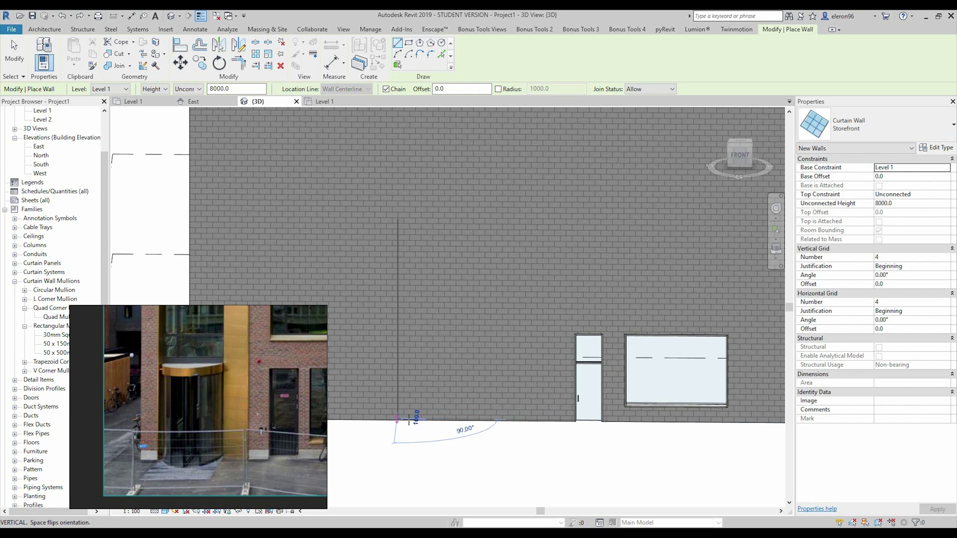
{"action": "left_click", "coordinate": [541, 421]}
{"action": "key", "text": "Escape"}
{"action": "key", "text": "Escape"}
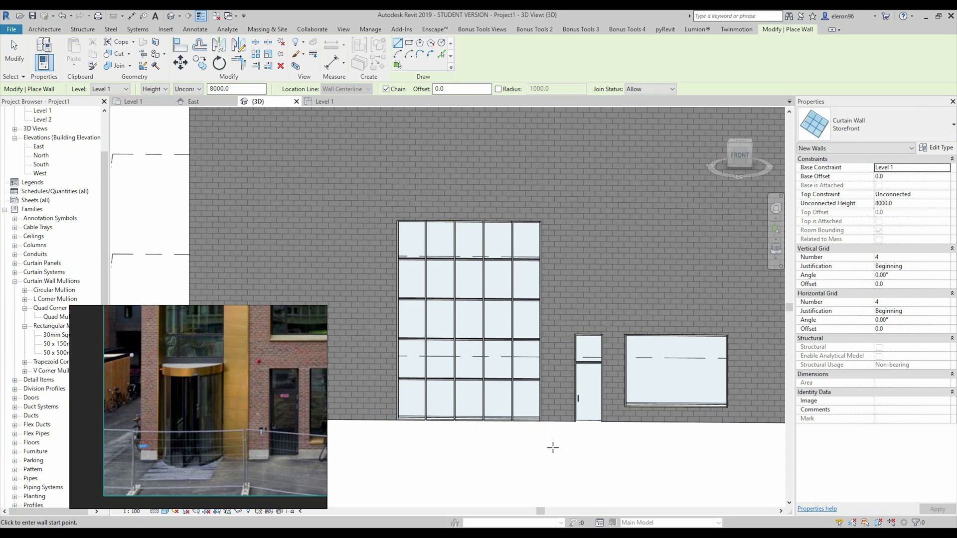
Set both the vertical and horizontal grid numbers of the large curtain wall to 1.
{"action": "left_click", "coordinate": [492, 419]}
{"action": "left_click", "coordinate": [897, 257]}
{"action": "left_click", "coordinate": [881, 303]}
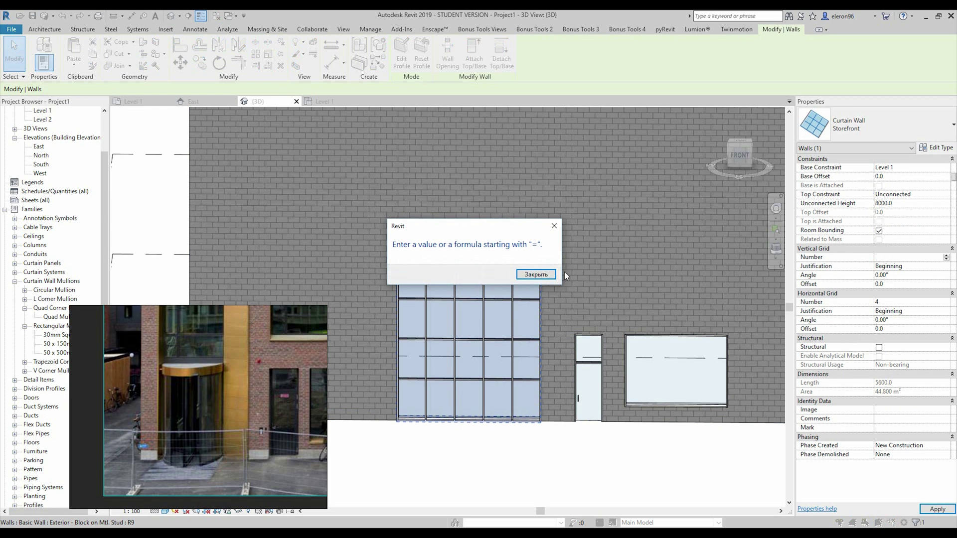
{"action": "left_click", "coordinate": [536, 274]}
{"action": "double_click", "coordinate": [885, 258]}
{"action": "type", "text": "1"}
{"action": "double_click", "coordinate": [885, 301]}
{"action": "type", "text": "1"}
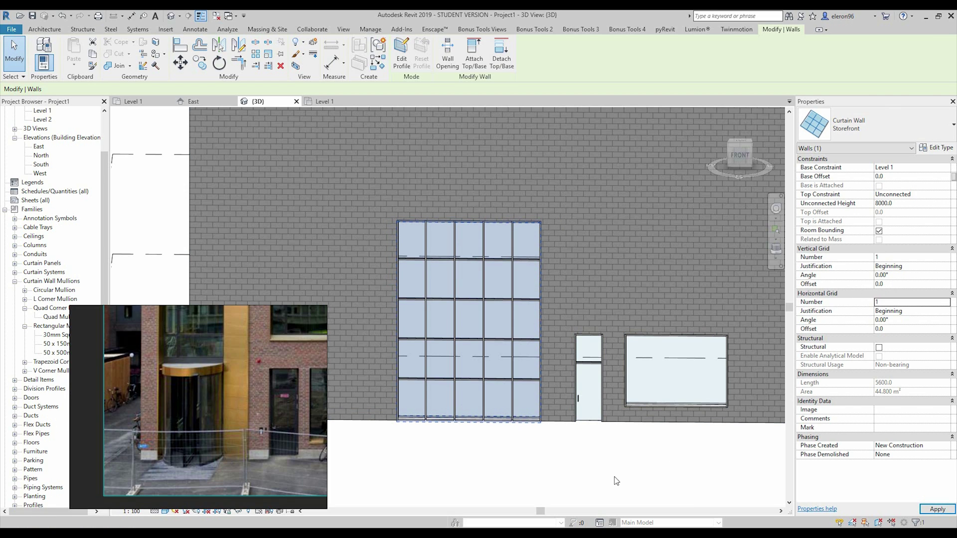
{"action": "left_click", "coordinate": [636, 469]}
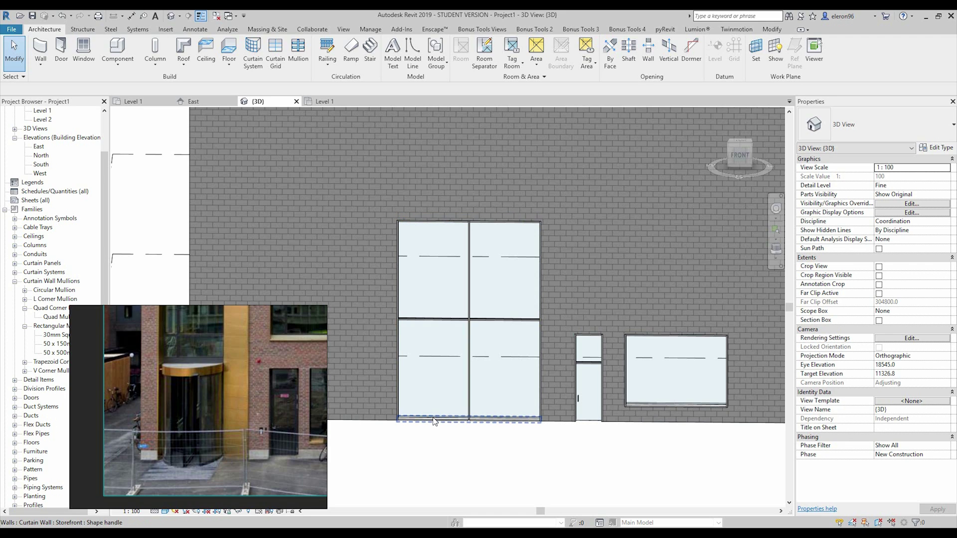
Unpin the lower-left glazed panel of the large curtain wall and check its available types and the revolving door type.
{"action": "left_click", "coordinate": [459, 339]}
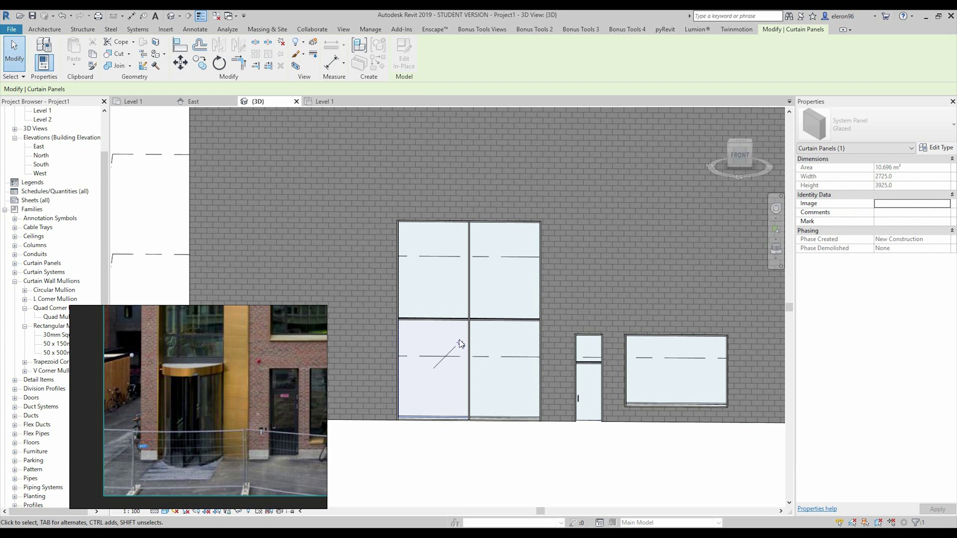
{"action": "left_click", "coordinate": [859, 128]}
{"action": "scroll", "coordinate": [842, 331], "scroll_direction": "down", "scroll_amount": 1}
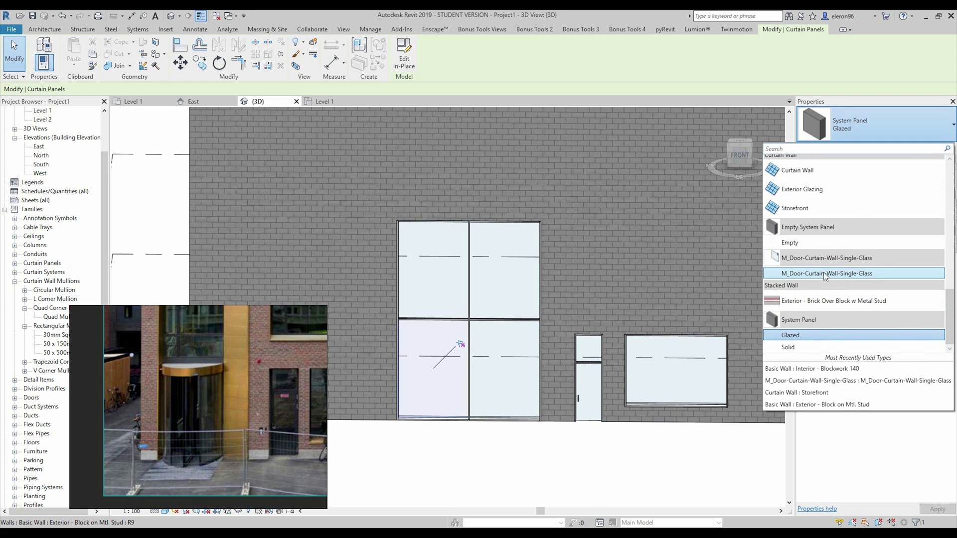
{"action": "scroll", "coordinate": [831, 299], "scroll_direction": "up", "scroll_amount": 6}
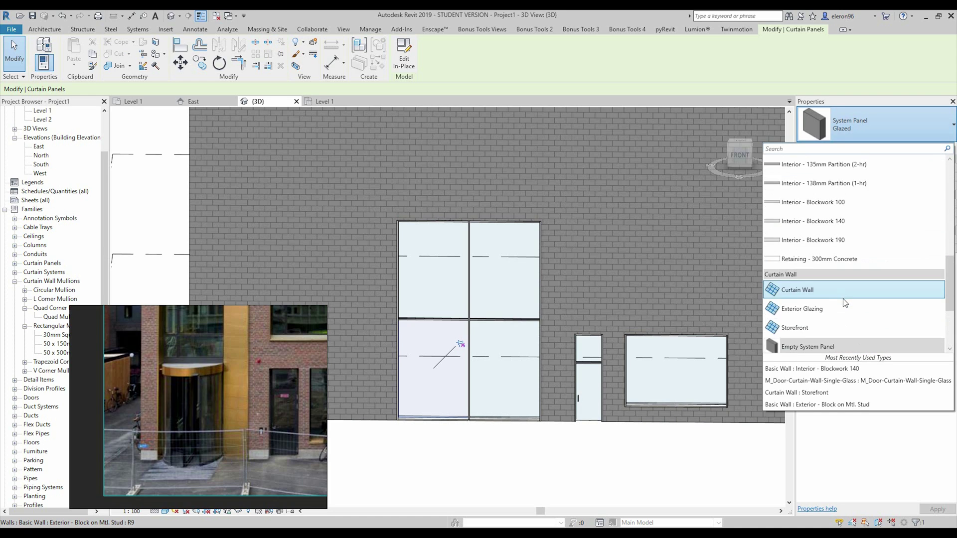
{"action": "scroll", "coordinate": [831, 307], "scroll_direction": "down", "scroll_amount": 3}
{"action": "left_click", "coordinate": [609, 481]}
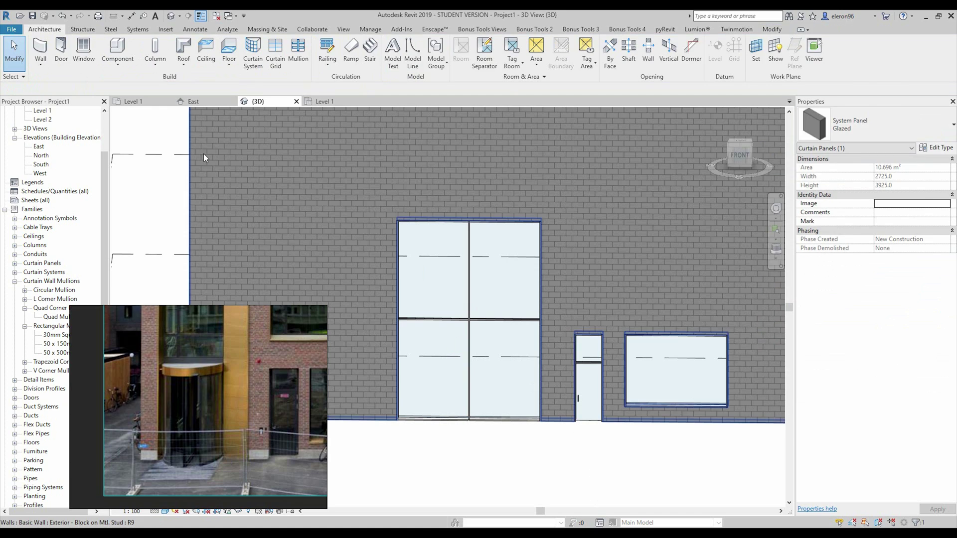
{"action": "left_click", "coordinate": [64, 53]}
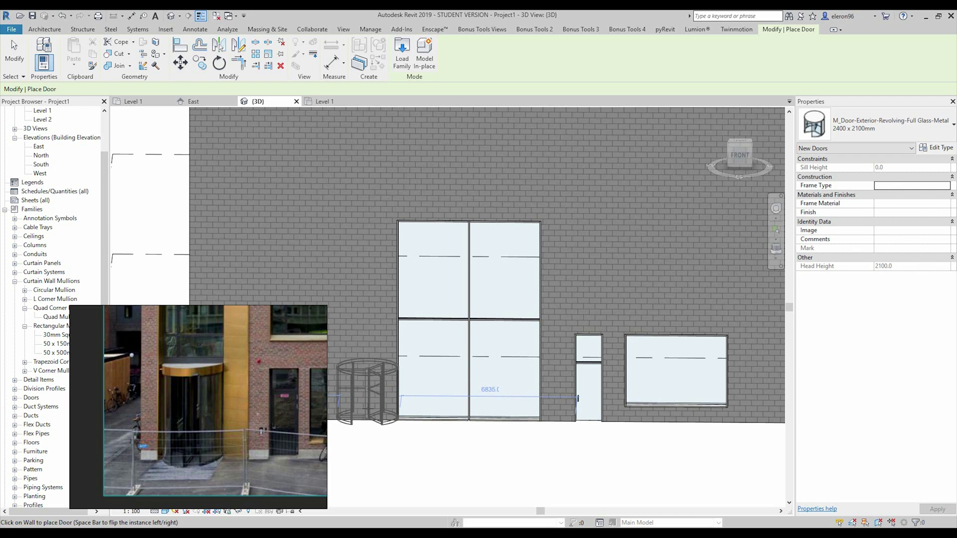
{"action": "key", "text": "Escape"}
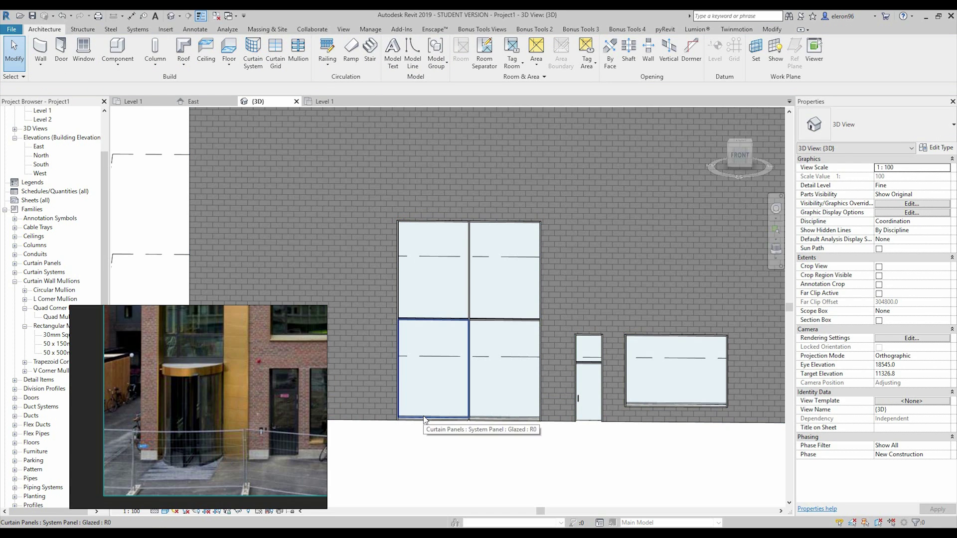
Change the lower-left panel of the large curtain wall to the Basic Wall type Exterior - Block on Mtl. Stud.
{"action": "left_click", "coordinate": [424, 421]}
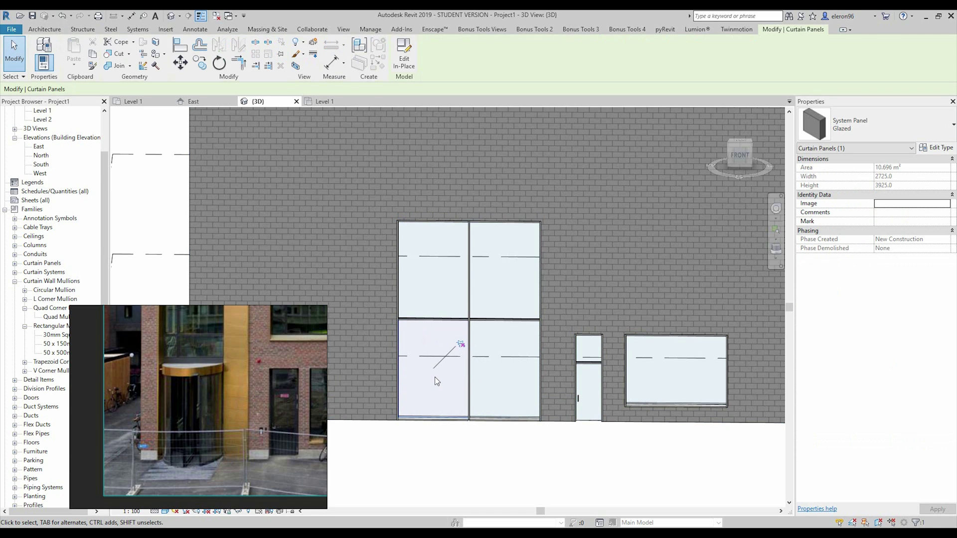
{"action": "left_click", "coordinate": [872, 124]}
{"action": "scroll", "coordinate": [843, 234], "scroll_direction": "up", "scroll_amount": 10}
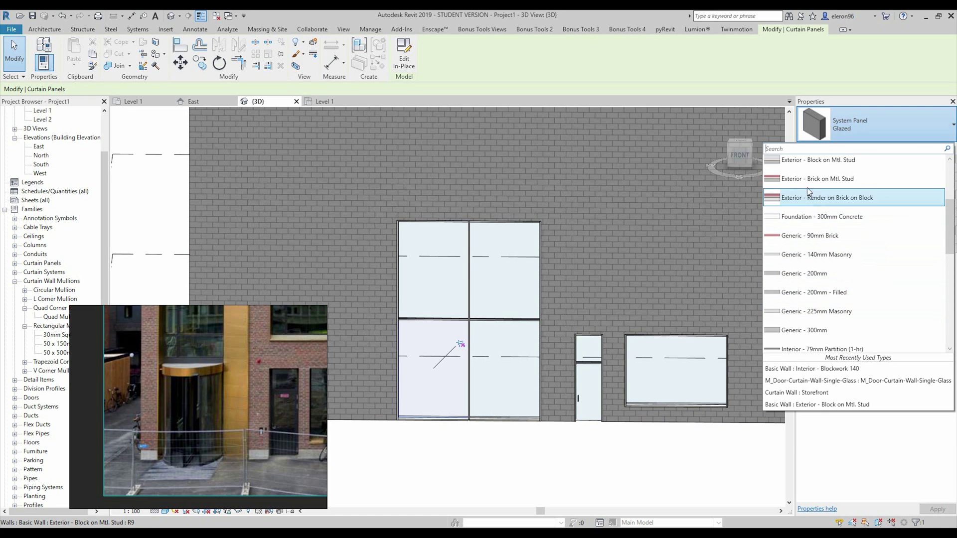
{"action": "left_click", "coordinate": [822, 160]}
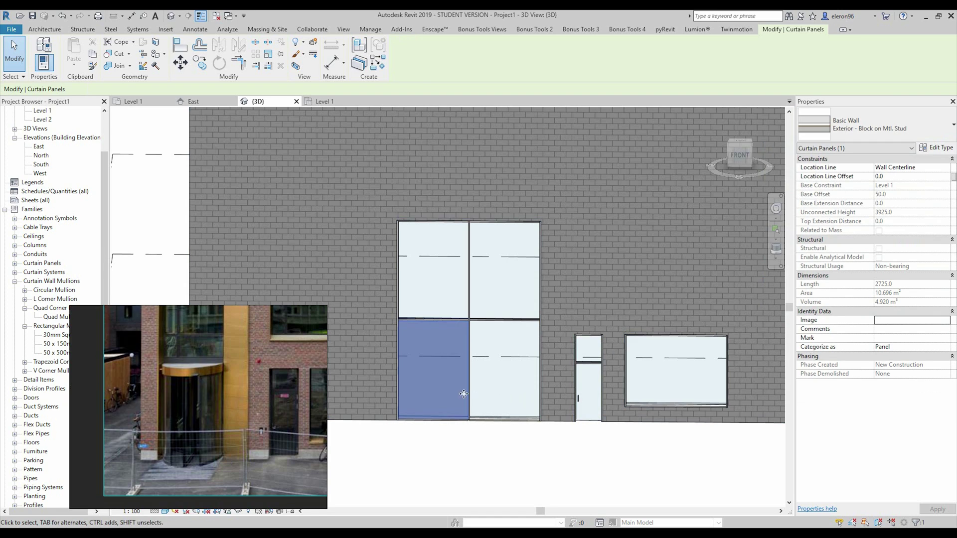
{"action": "left_click", "coordinate": [453, 454]}
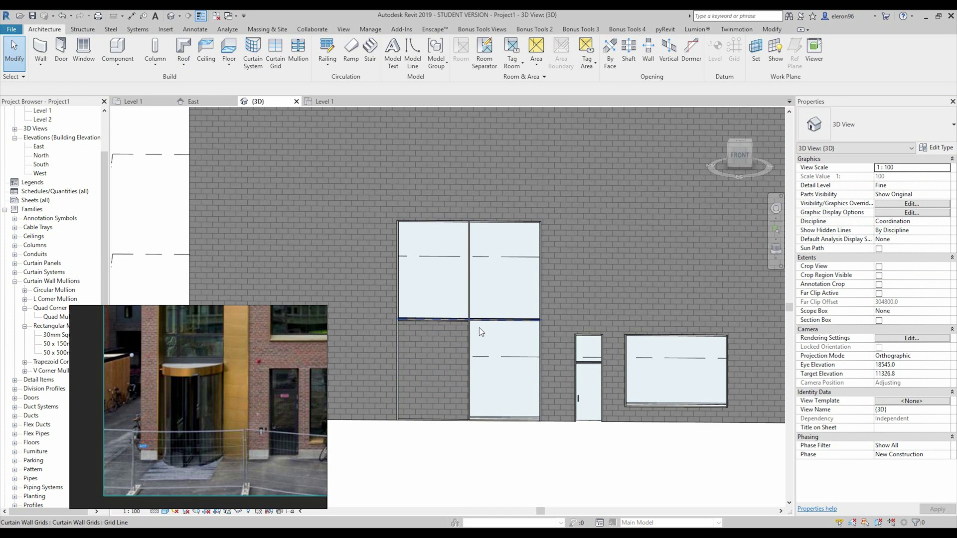
Place an M_Door-Exterior-Revolving-Full Glass-Metal 2400 x 2100mm door in the lower-left wall panel of the large curtain wall.
{"action": "left_click", "coordinate": [61, 50]}
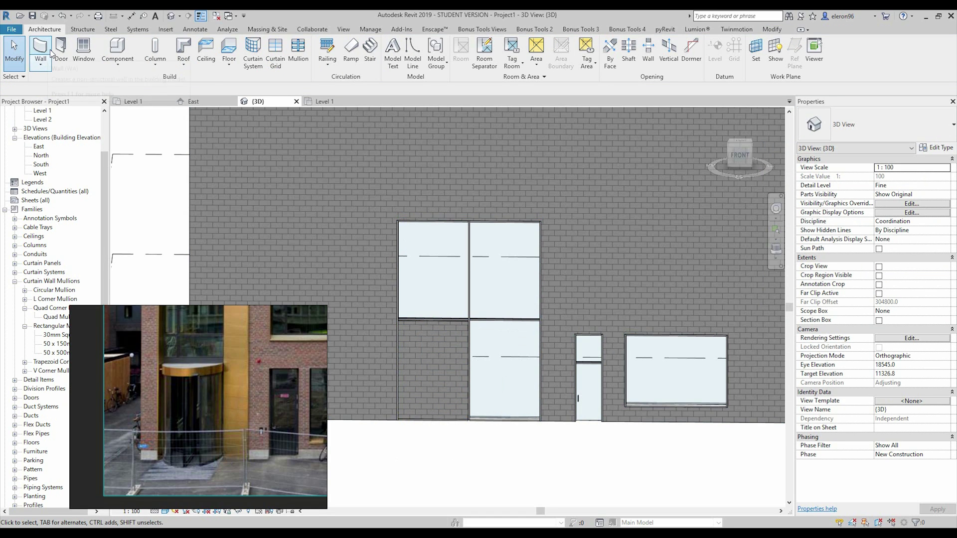
{"action": "left_click", "coordinate": [508, 449]}
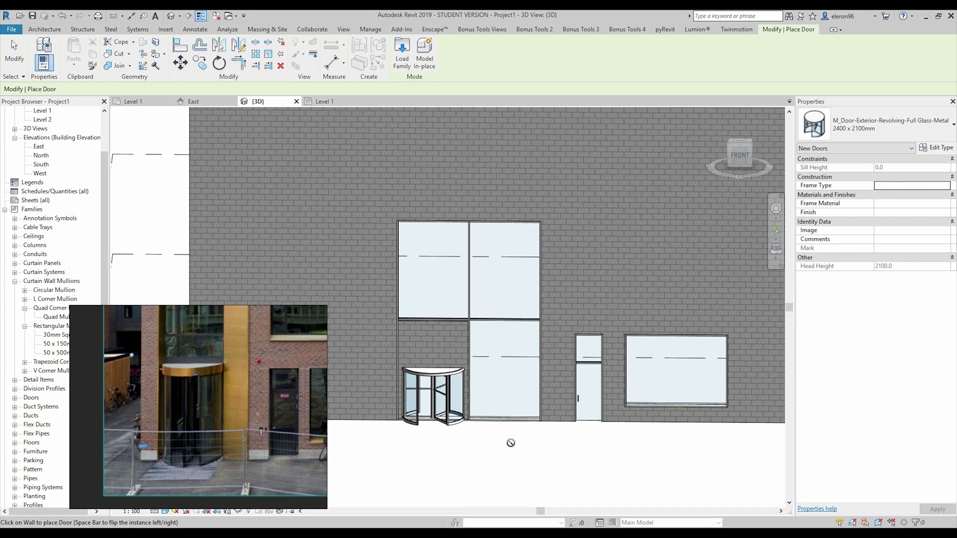
{"action": "key", "text": "Escape"}
{"action": "key", "text": "Escape"}
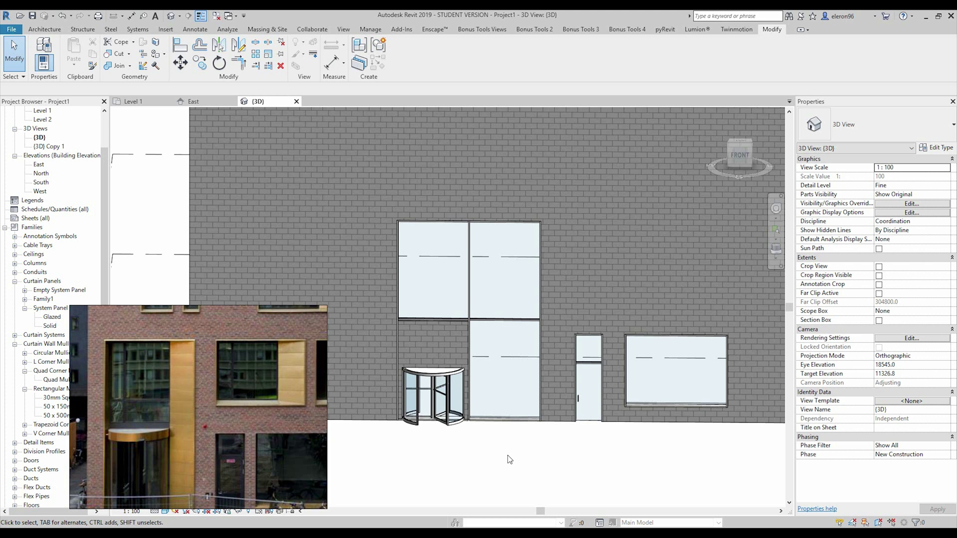
Create a new family from the Metric Curtain Wall Panel.rft template in the English folder of Family Templates.
{"action": "left_click", "coordinate": [11, 30]}
{"action": "mouse_move", "coordinate": [62, 71]}
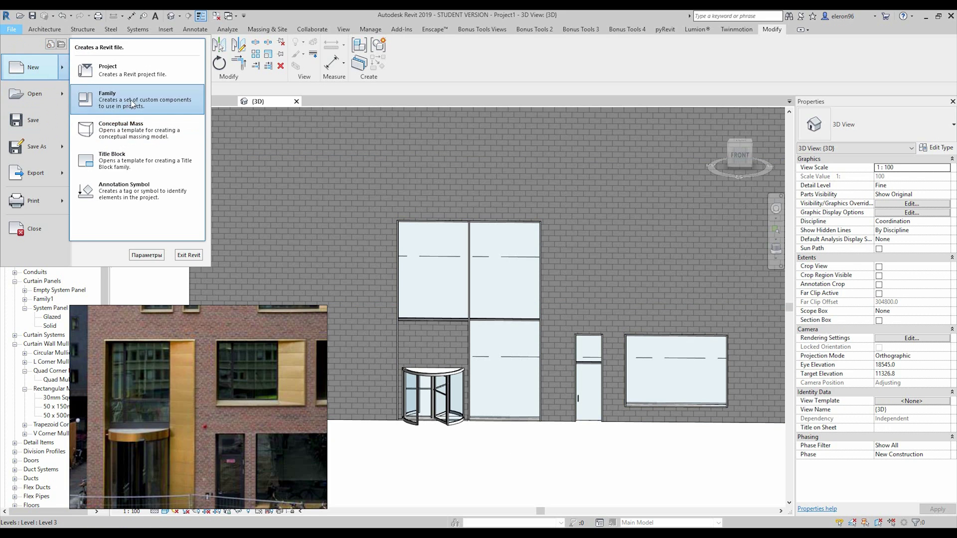
{"action": "left_click", "coordinate": [128, 102]}
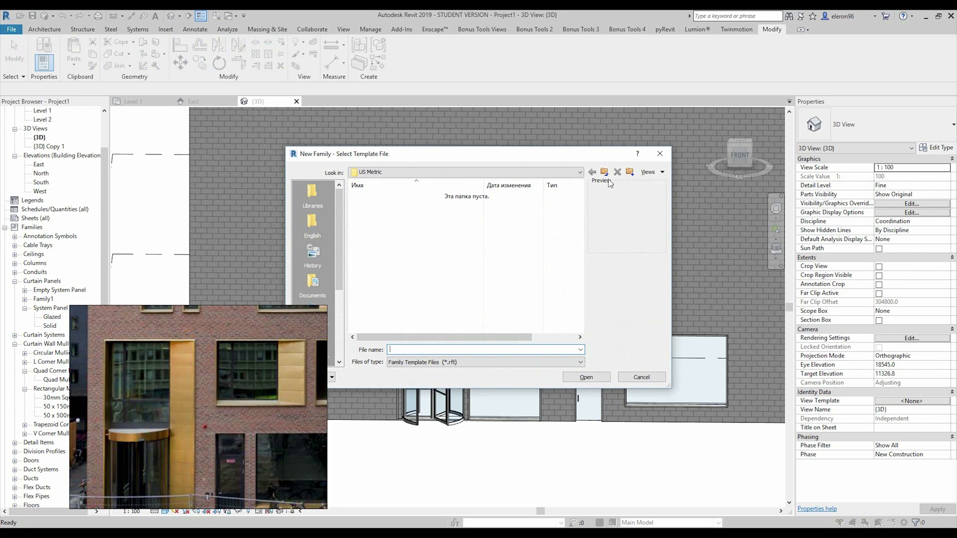
{"action": "left_click", "coordinate": [605, 173]}
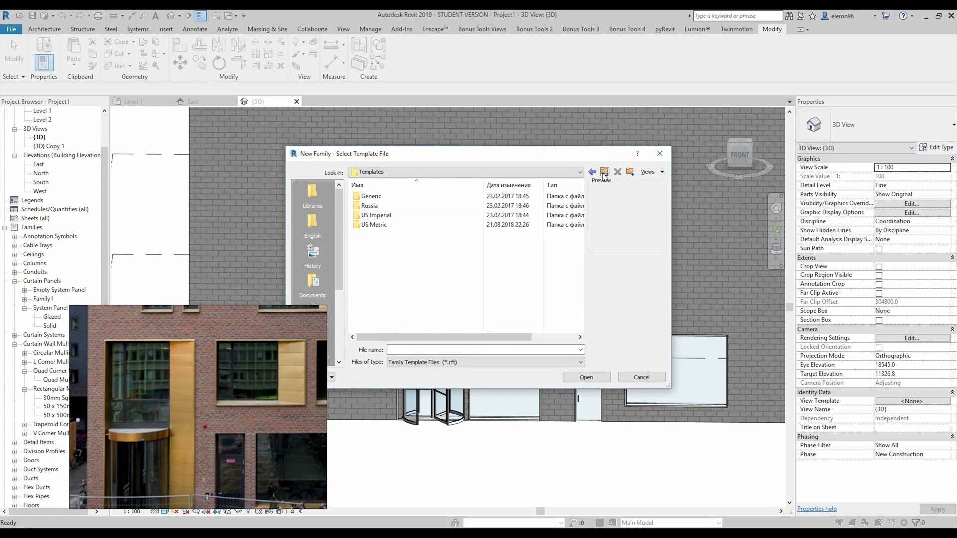
{"action": "left_click", "coordinate": [604, 174]}
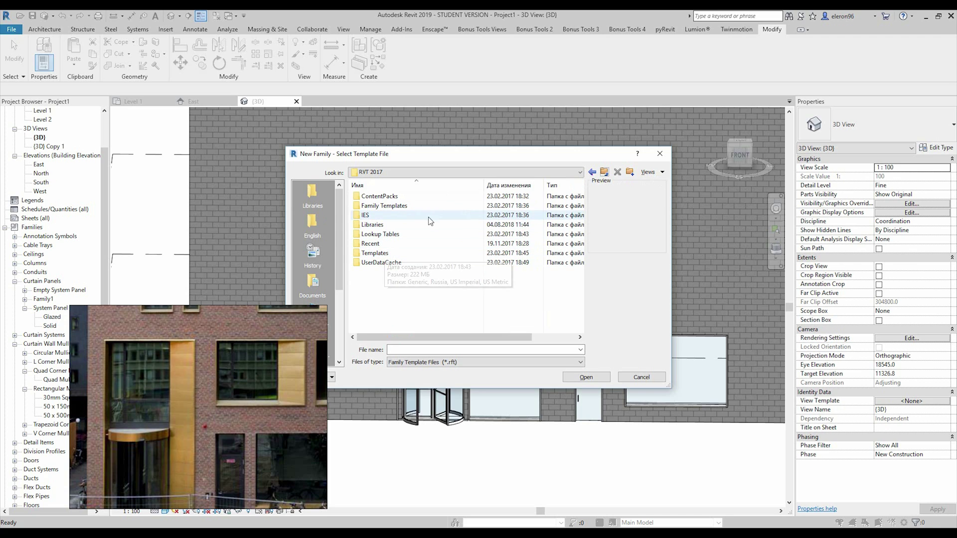
{"action": "double_click", "coordinate": [408, 206]}
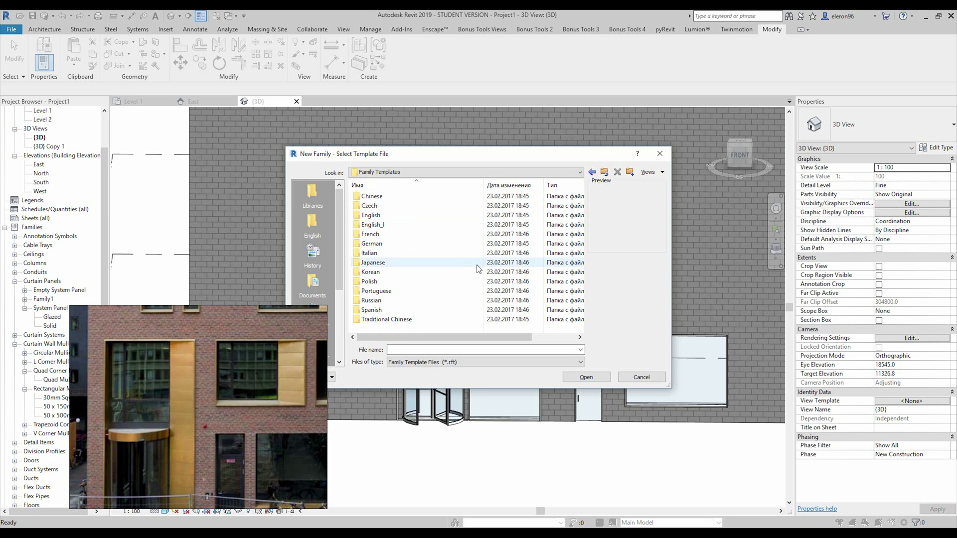
{"action": "double_click", "coordinate": [379, 215]}
{"action": "scroll", "coordinate": [423, 285], "scroll_direction": "down", "scroll_amount": 10}
{"action": "scroll", "coordinate": [423, 285], "scroll_direction": "up", "scroll_amount": 10}
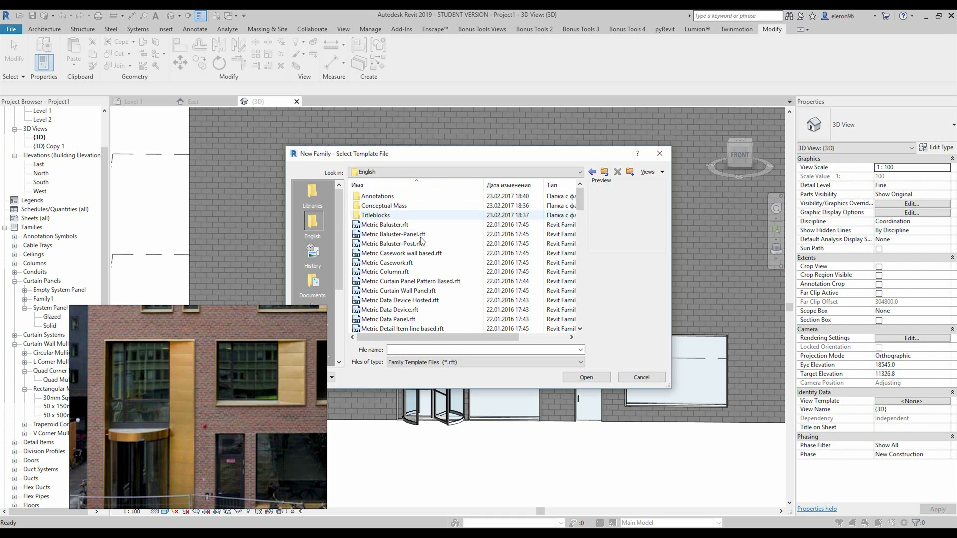
{"action": "left_click", "coordinate": [407, 292]}
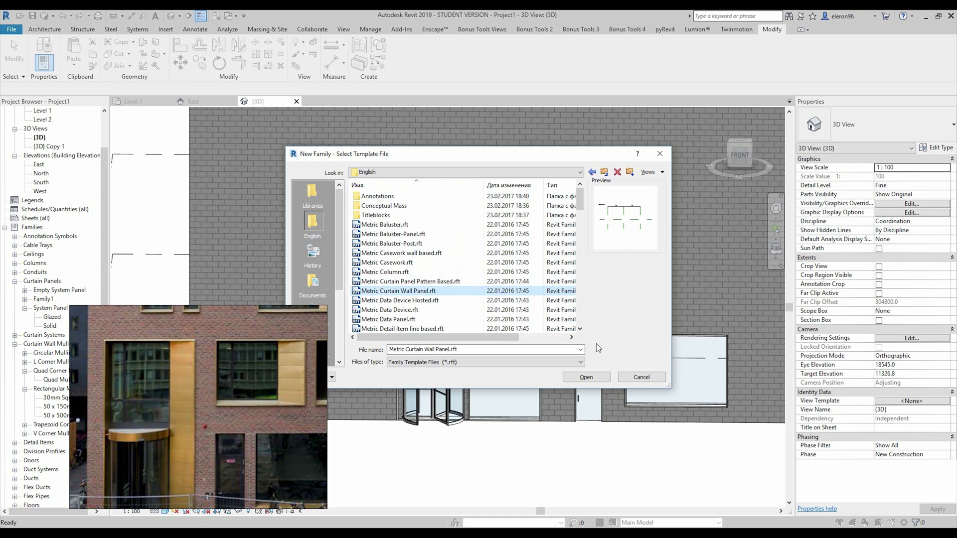
{"action": "left_click", "coordinate": [593, 377]}
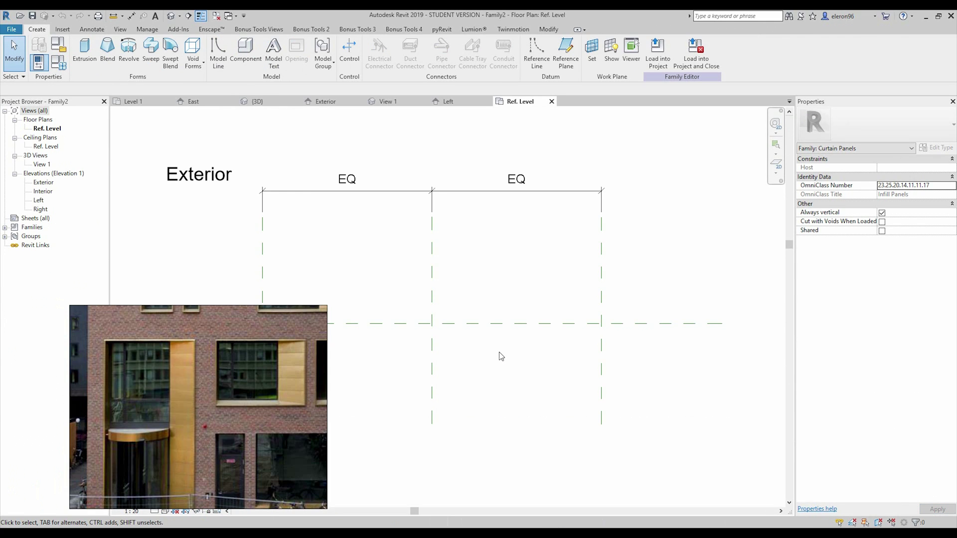
In the Left elevation, draw a Blend base rectangle about 680 mm wide and 4000 mm high, from the centre plane's upper end to Ref. Level.
{"action": "middle_click_drag", "start_coordinate": [499, 352], "coordinate": [567, 220]}
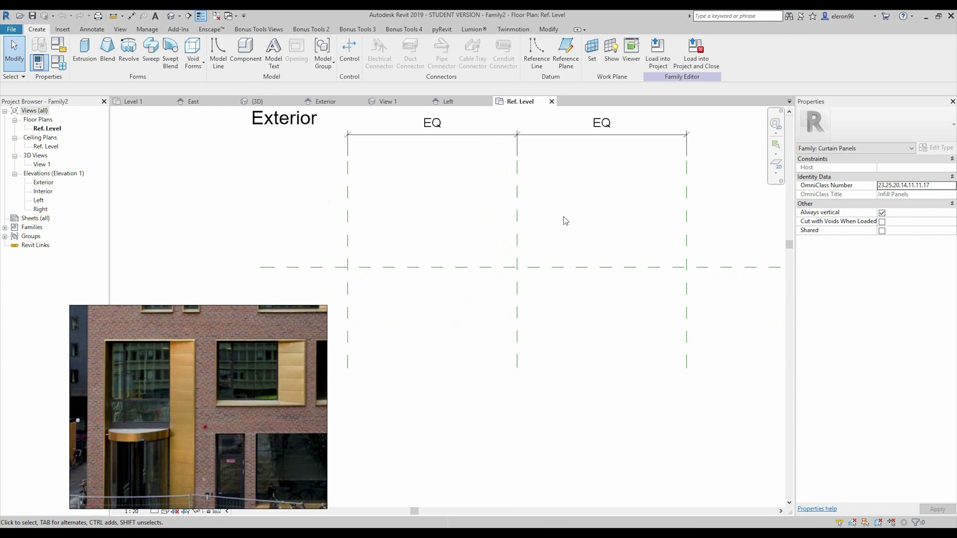
{"action": "double_click", "coordinate": [37, 201]}
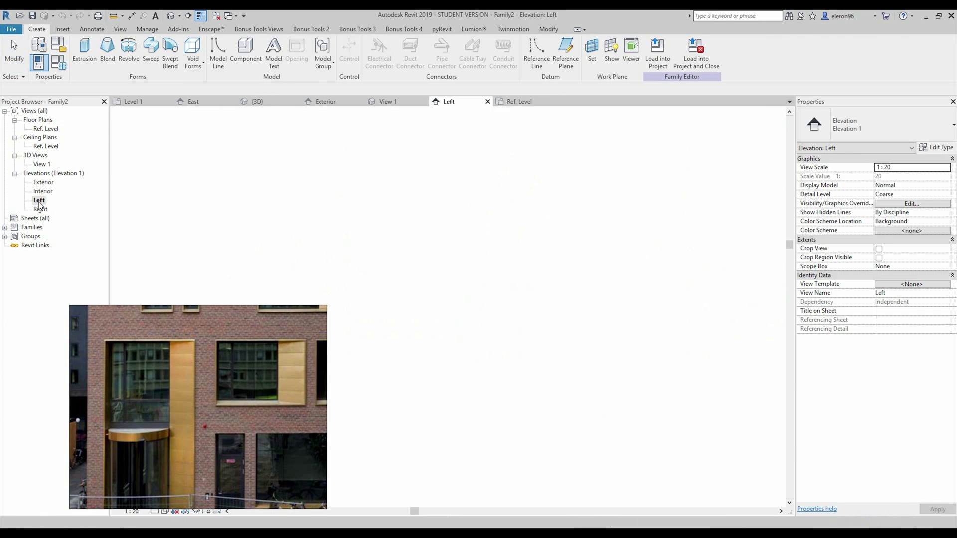
{"action": "left_click", "coordinate": [107, 49]}
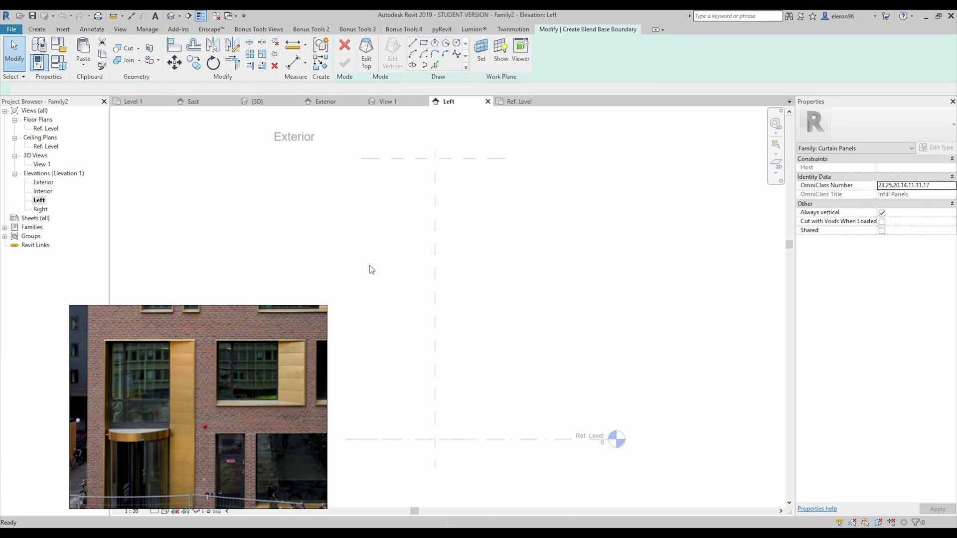
{"action": "middle_click_drag", "start_coordinate": [372, 228], "coordinate": [401, 248]}
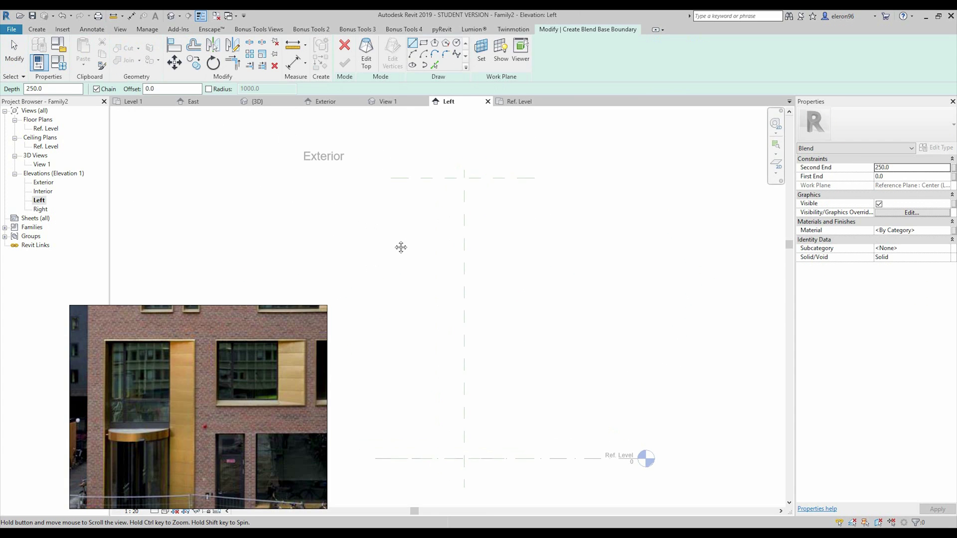
{"action": "left_click", "coordinate": [37, 29]}
{"action": "left_click", "coordinate": [561, 30]}
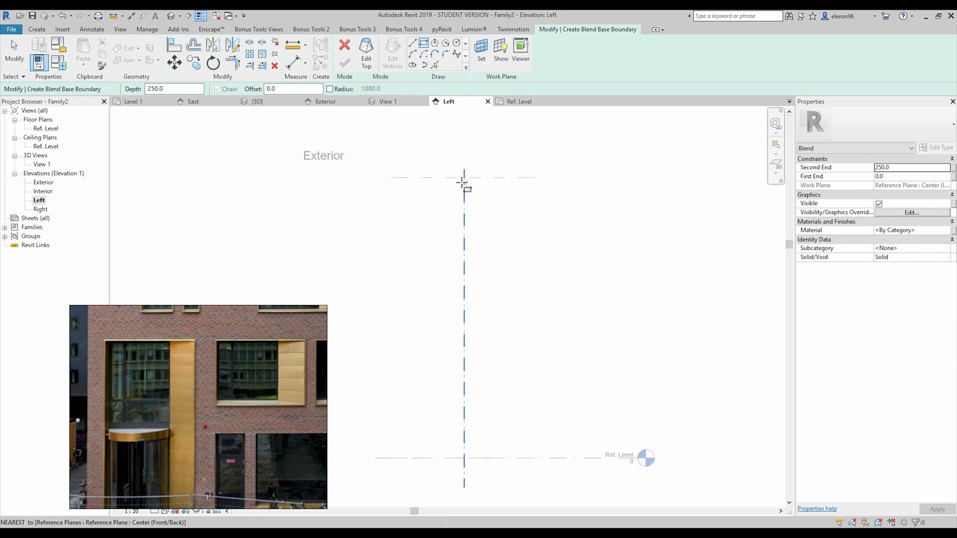
{"action": "left_click", "coordinate": [465, 178]}
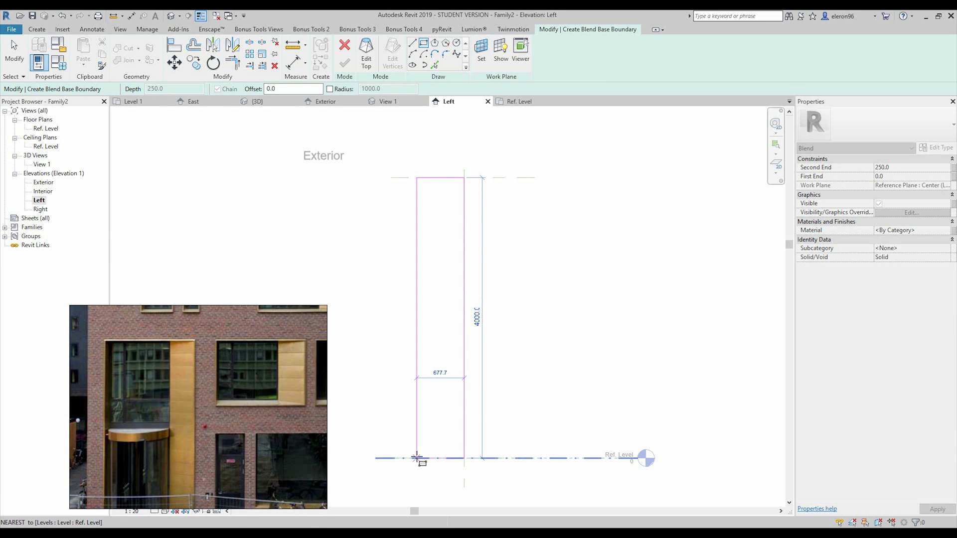
{"action": "left_click", "coordinate": [417, 458]}
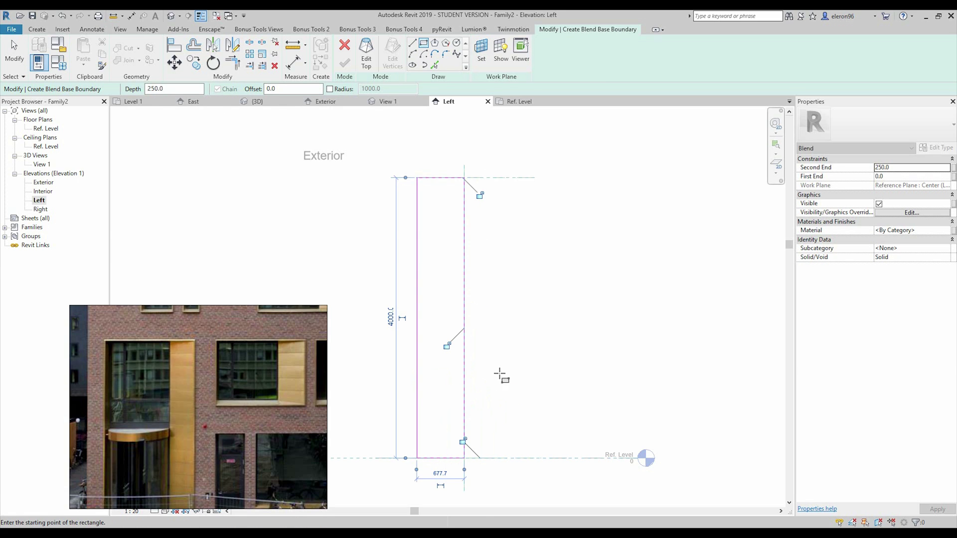
{"action": "key", "text": "Escape"}
{"action": "key", "text": "Escape"}
Set the width of the blend's base rectangle to 600 mm.
{"action": "left_click", "coordinate": [417, 294]}
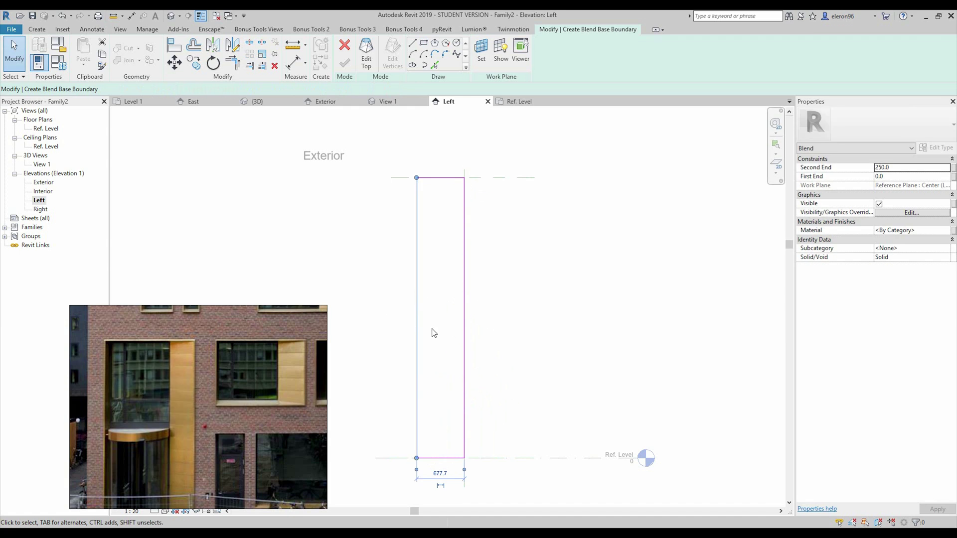
{"action": "left_click", "coordinate": [442, 471]}
{"action": "type", "text": "600"}
{"action": "key", "text": "Return"}
{"action": "left_click", "coordinate": [552, 392]}
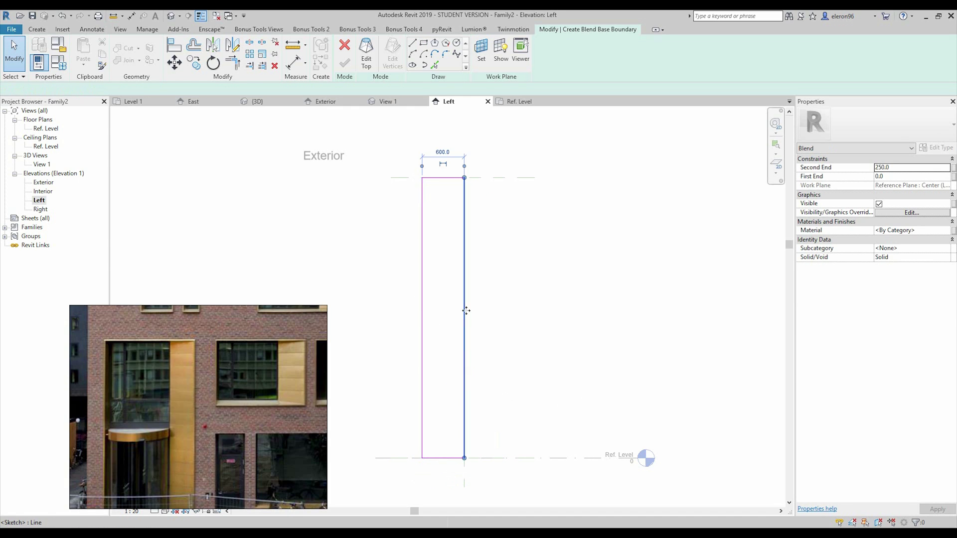
Lock the base rectangle's edge on the Center (Front/Back) reference plane to that plane.
{"action": "left_click", "coordinate": [462, 289]}
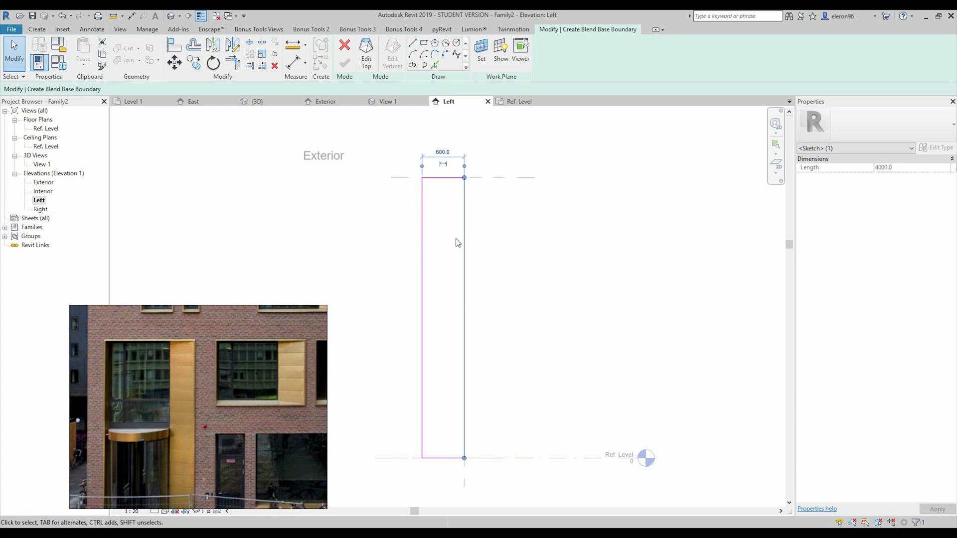
{"action": "mouse_move", "coordinate": [462, 234]}
{"action": "left_mouse_down"}
{"action": "mouse_move", "coordinate": [440, 250]}
{"action": "mouse_move", "coordinate": [469, 248]}
{"action": "mouse_move", "coordinate": [461, 252]}
{"action": "left_mouse_up"}
{"action": "left_click", "coordinate": [445, 347]}
{"action": "left_click", "coordinate": [514, 344]}
{"action": "middle_click_drag", "start_coordinate": [534, 332], "coordinate": [528, 350]}
Turn the temporary width dimension of the blend's base rectangle into a permanent dimension.
{"action": "left_click", "coordinate": [416, 300]}
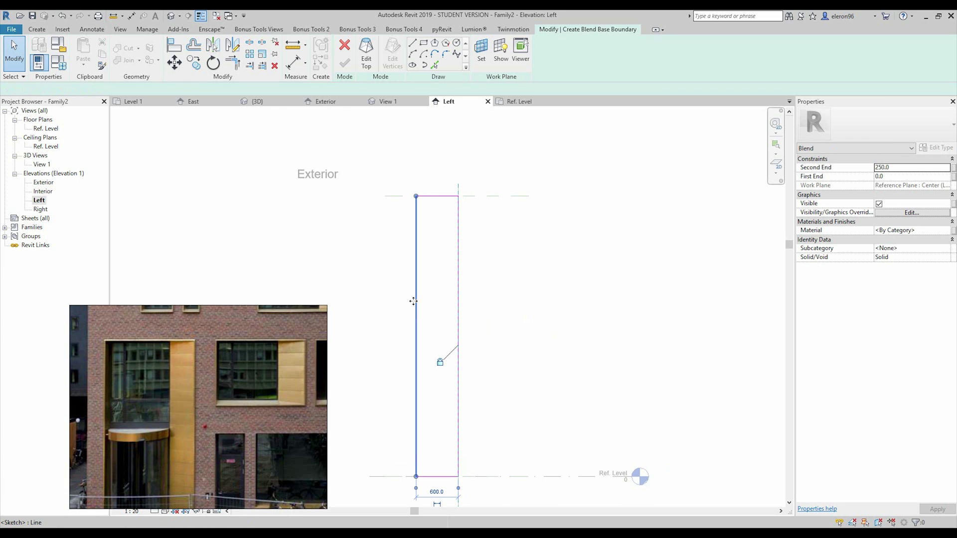
{"action": "left_click", "coordinate": [417, 305]}
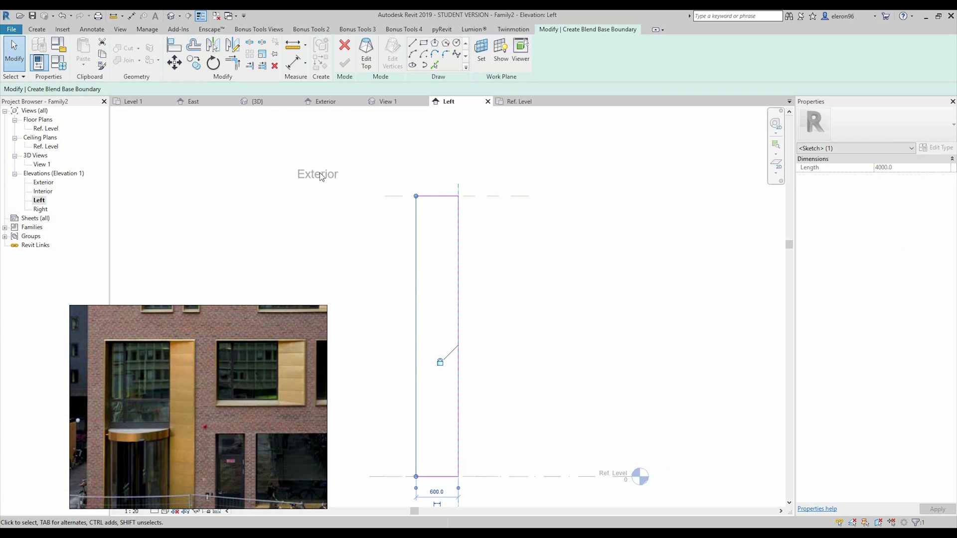
{"action": "left_click", "coordinate": [534, 304]}
{"action": "middle_click_drag", "start_coordinate": [504, 355], "coordinate": [528, 342]}
{"action": "left_click", "coordinate": [442, 227]}
{"action": "middle_click_drag", "start_coordinate": [543, 383], "coordinate": [550, 292]}
{"action": "scroll", "coordinate": [464, 396], "scroll_direction": "up", "scroll_amount": 1}
Label the base width dimension with a new family type parameter named Depth.
{"action": "left_click", "coordinate": [471, 395]}
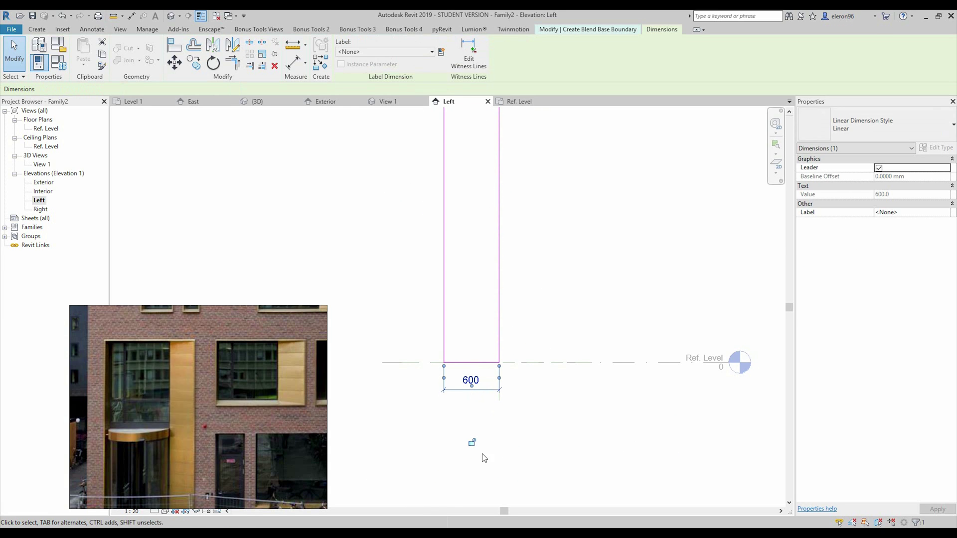
{"action": "left_click", "coordinate": [441, 51]}
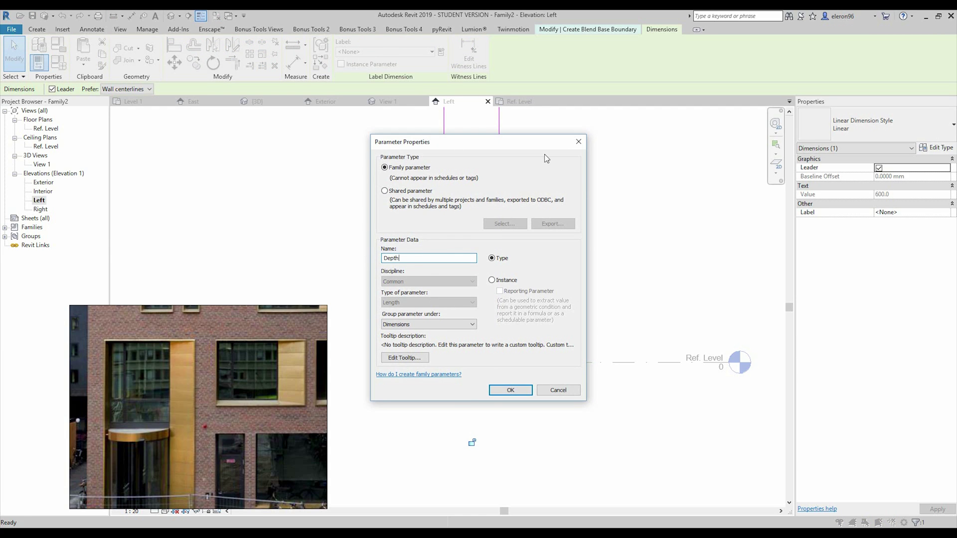
{"action": "left_click", "coordinate": [499, 281]}
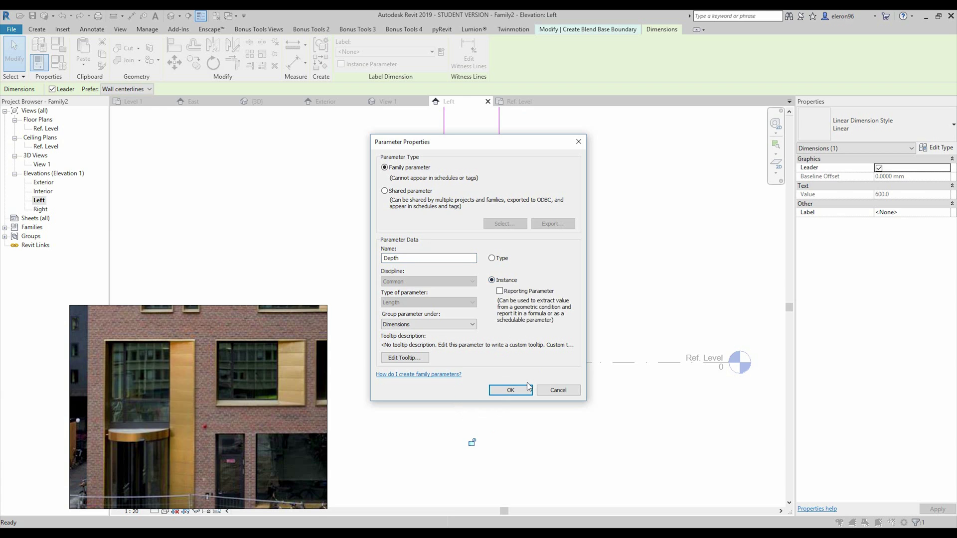
{"action": "left_click", "coordinate": [507, 260]}
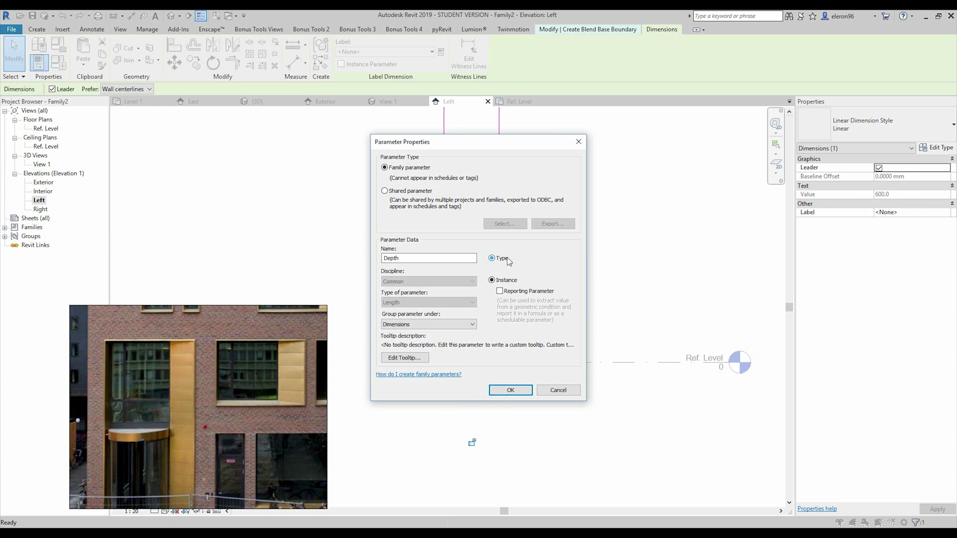
{"action": "left_click", "coordinate": [507, 393]}
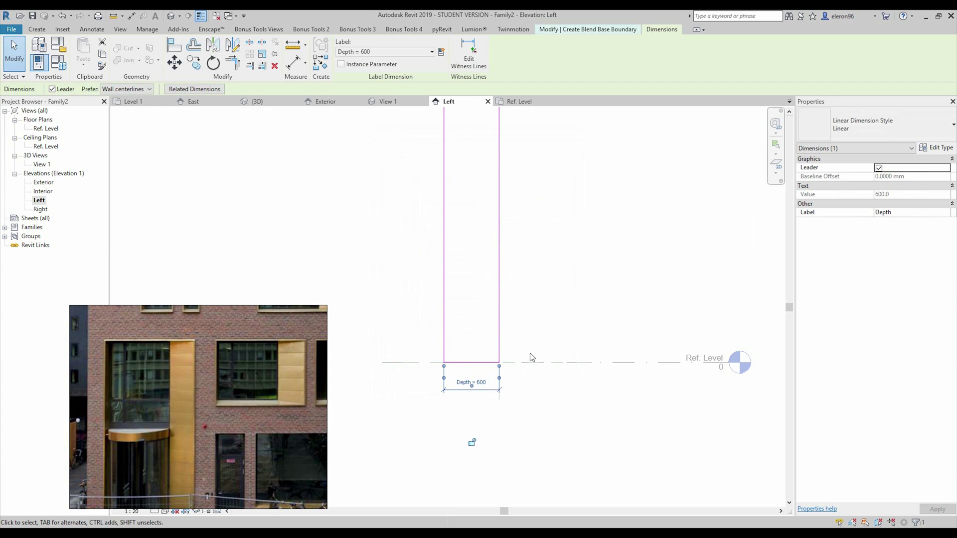
{"action": "key", "text": "Escape"}
Draw a 300 by 4000 mm rectangle as the blend's top boundary, lock its edges to the references, and finish the blend for 3D viewing.
{"action": "scroll", "coordinate": [536, 322], "scroll_direction": "down", "scroll_amount": 3}
{"action": "middle_click_drag", "start_coordinate": [564, 288], "coordinate": [560, 328]}
{"action": "left_click", "coordinate": [476, 447]}
{"action": "left_click", "coordinate": [565, 353]}
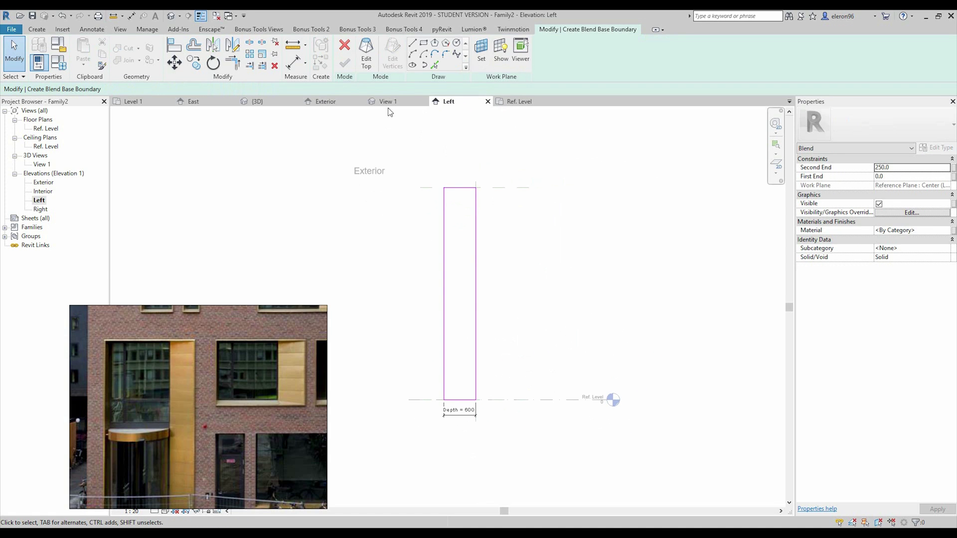
{"action": "left_click", "coordinate": [372, 51]}
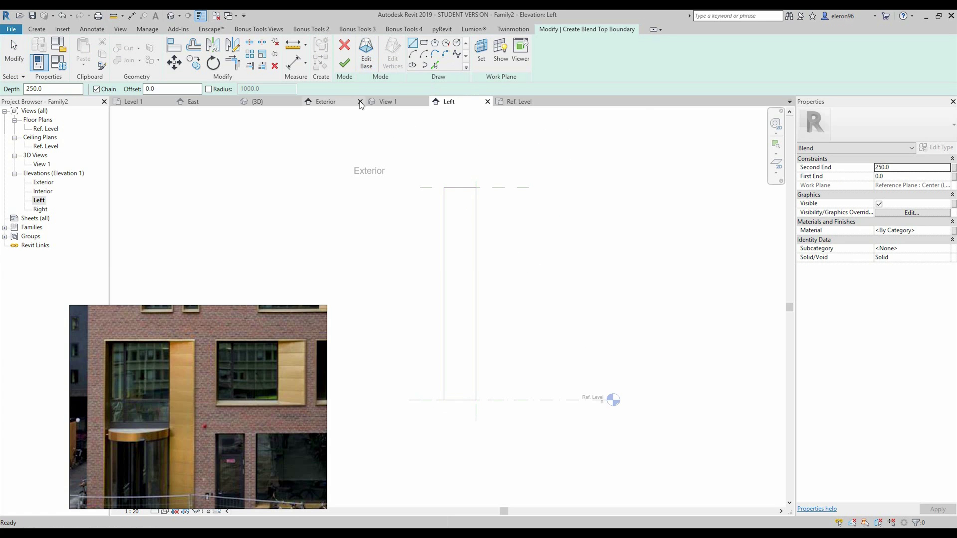
{"action": "left_click", "coordinate": [424, 45]}
{"action": "left_click", "coordinate": [460, 189]}
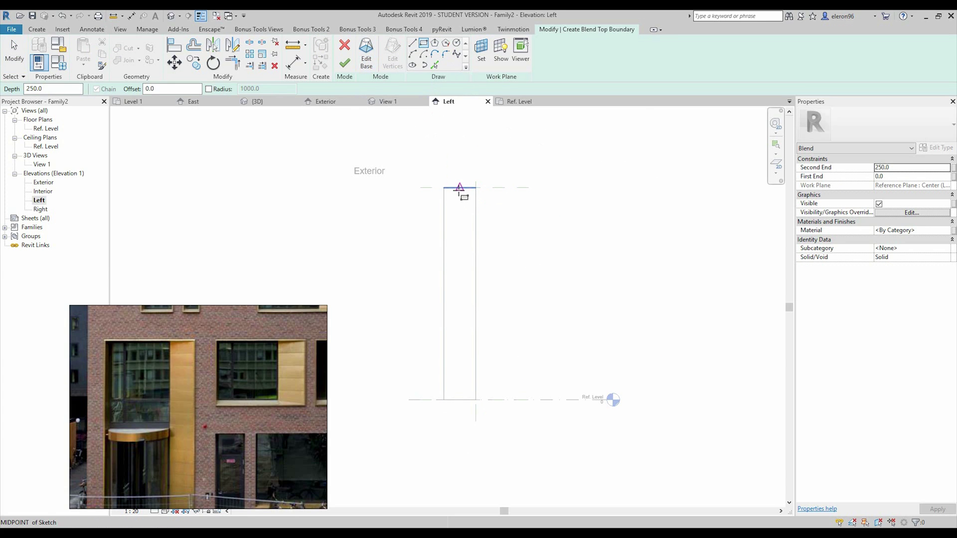
{"action": "left_click", "coordinate": [477, 400]}
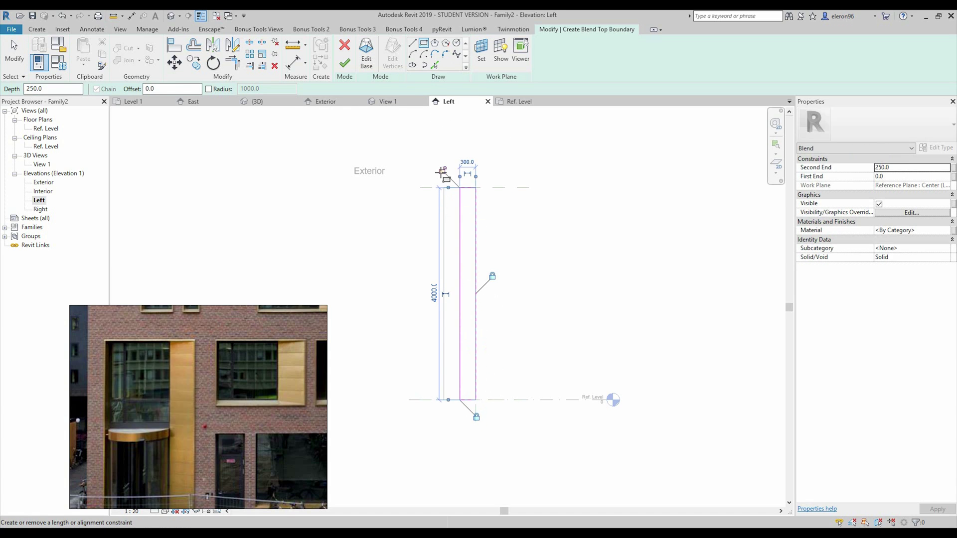
{"action": "key", "text": "Escape"}
{"action": "key", "text": "Escape"}
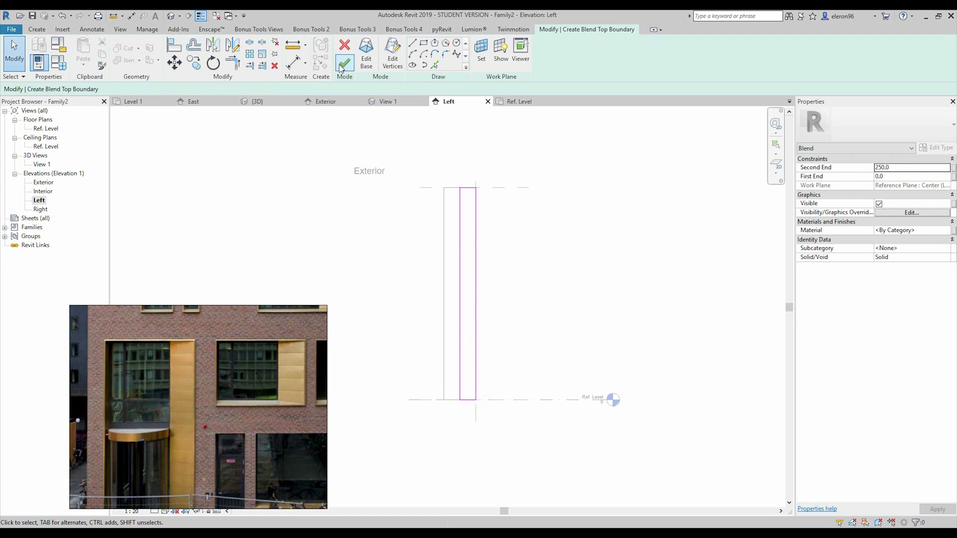
{"action": "left_click", "coordinate": [343, 64]}
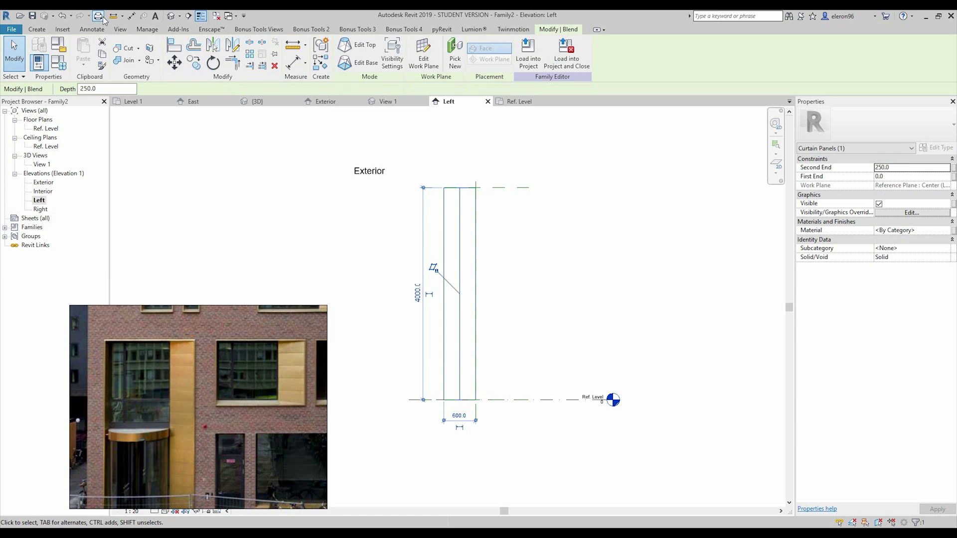
{"action": "left_click", "coordinate": [171, 15]}
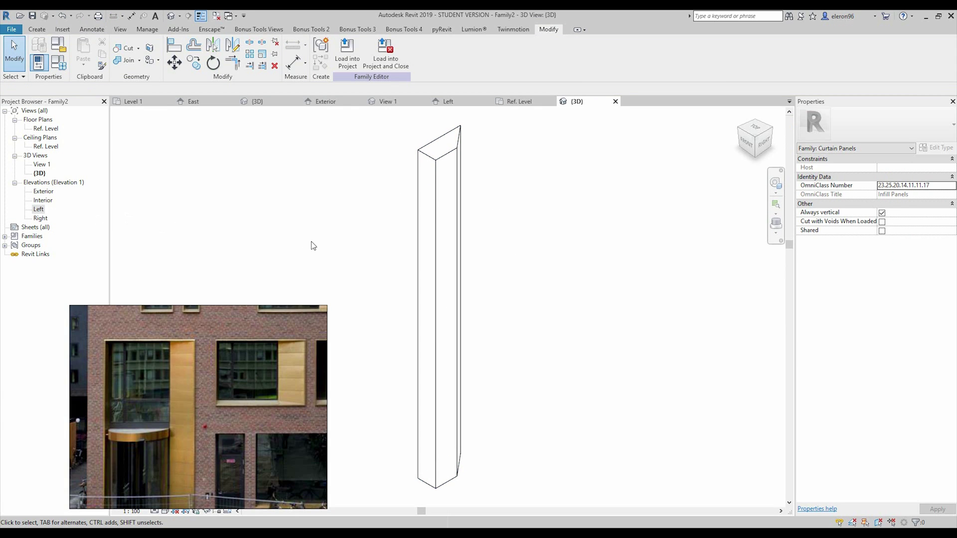
In the Exterior elevation, stretch both ends of the blend to the outer side reference planes and lock them for a 3000 mm depth.
{"action": "double_click", "coordinate": [43, 191]}
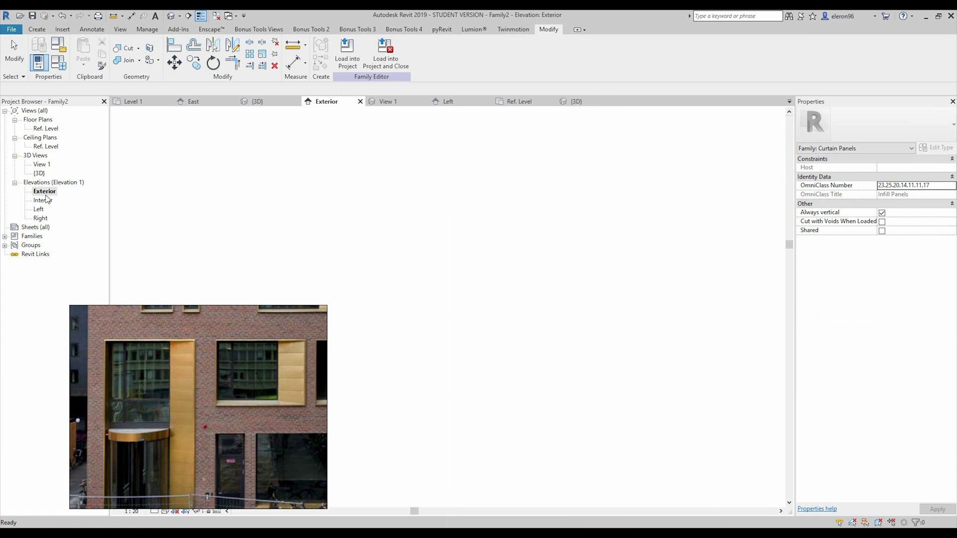
{"action": "middle_click_drag", "start_coordinate": [408, 234], "coordinate": [547, 235]}
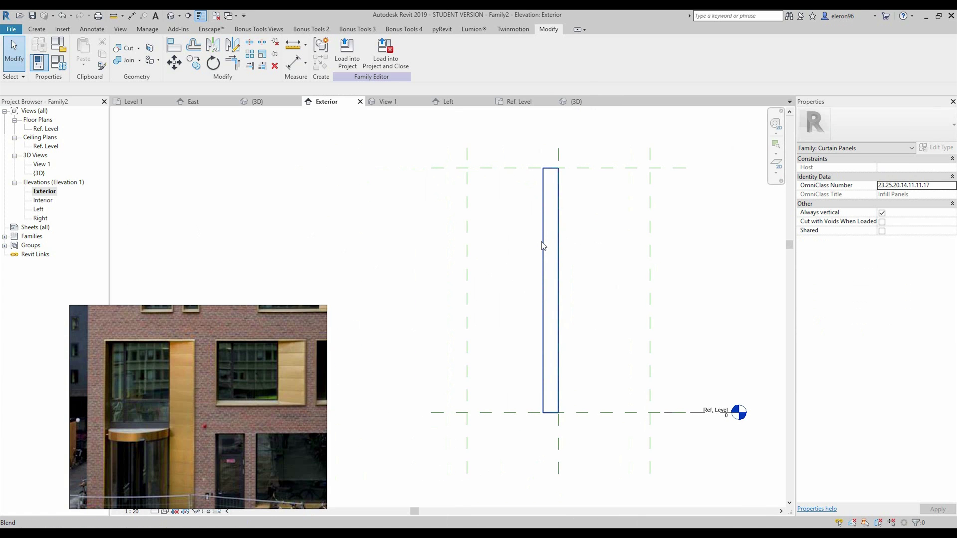
{"action": "left_click", "coordinate": [543, 245]}
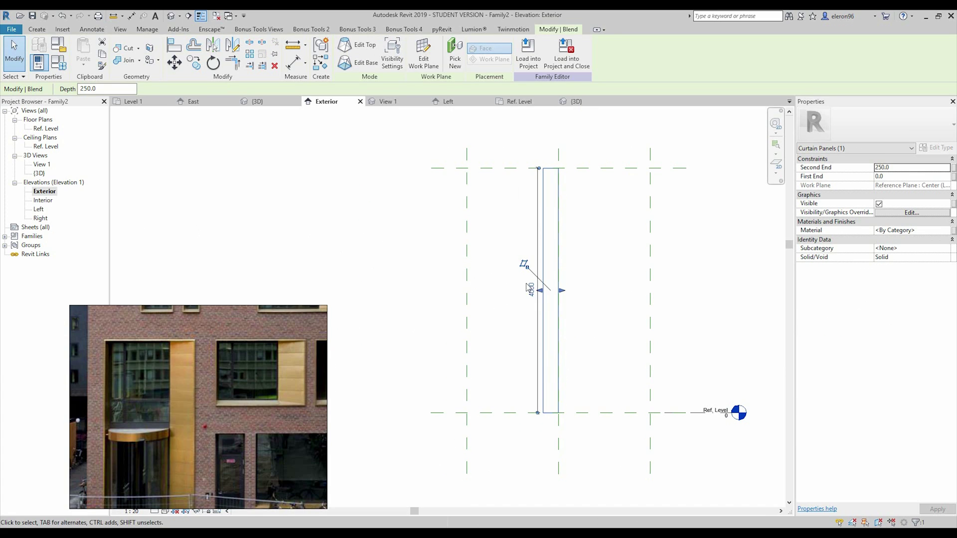
{"action": "left_click_drag", "start_coordinate": [540, 295], "coordinate": [447, 281]}
{"action": "left_click_drag", "start_coordinate": [562, 291], "coordinate": [651, 291]}
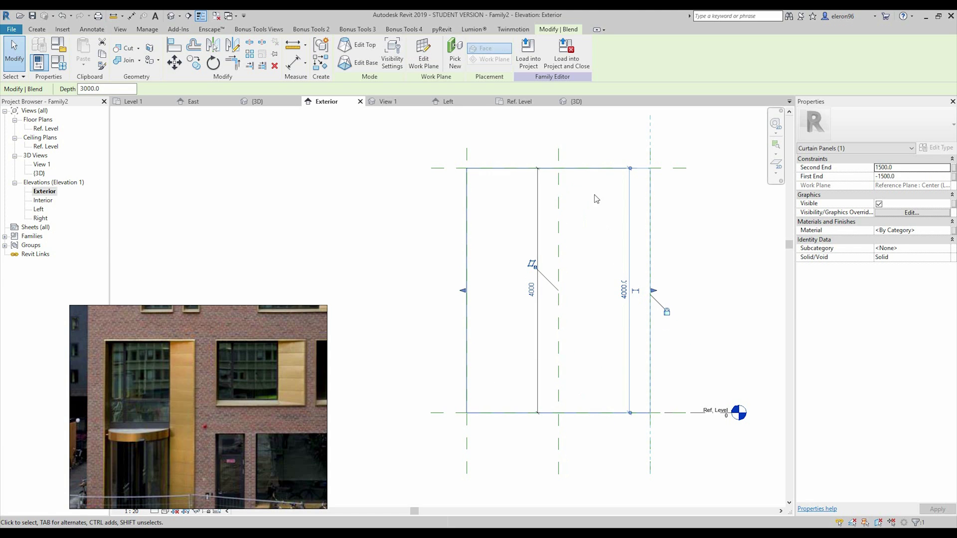
{"action": "left_click", "coordinate": [594, 194]}
{"action": "left_click", "coordinate": [602, 192]}
{"action": "middle_click_drag", "start_coordinate": [629, 223], "coordinate": [547, 199]}
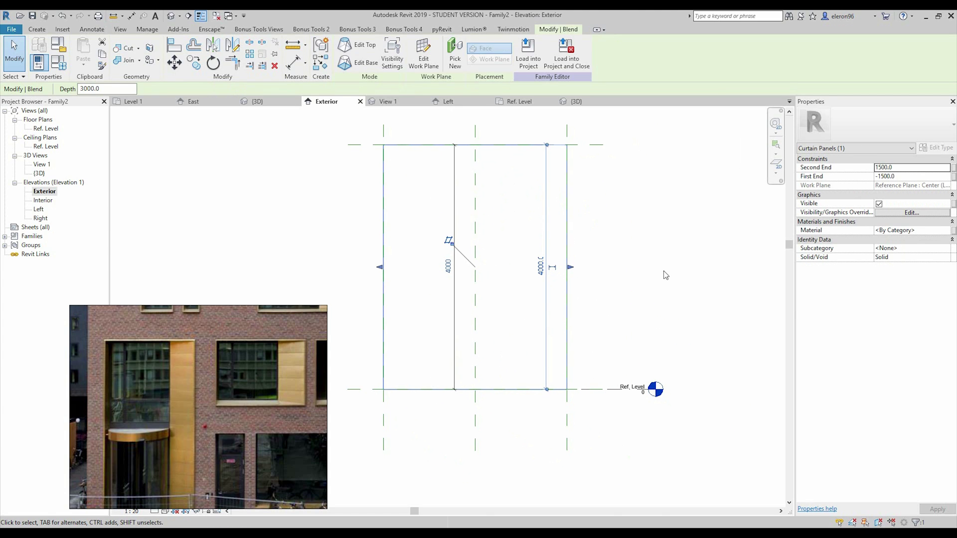
{"action": "left_click", "coordinate": [664, 274]}
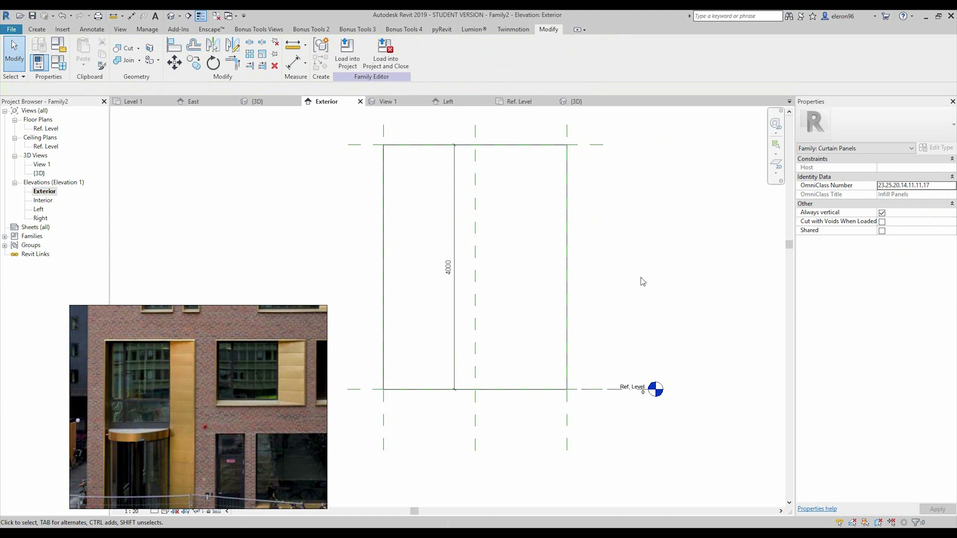
Check the blend in 3D and set the family's Depth parameter to 1200.
{"action": "left_click", "coordinate": [171, 19]}
{"action": "mouse_move", "coordinate": [548, 258]}
{"action": "middle_mouse_down", "text": "shift"}
{"action": "mouse_move", "coordinate": [526, 281]}
{"action": "mouse_move", "coordinate": [576, 266]}
{"action": "mouse_move", "coordinate": [570, 202]}
{"action": "mouse_move", "coordinate": [563, 250]}
{"action": "middle_mouse_up", "text": "shift"}
{"action": "left_click", "coordinate": [66, 70]}
{"action": "left_click", "coordinate": [459, 250]}
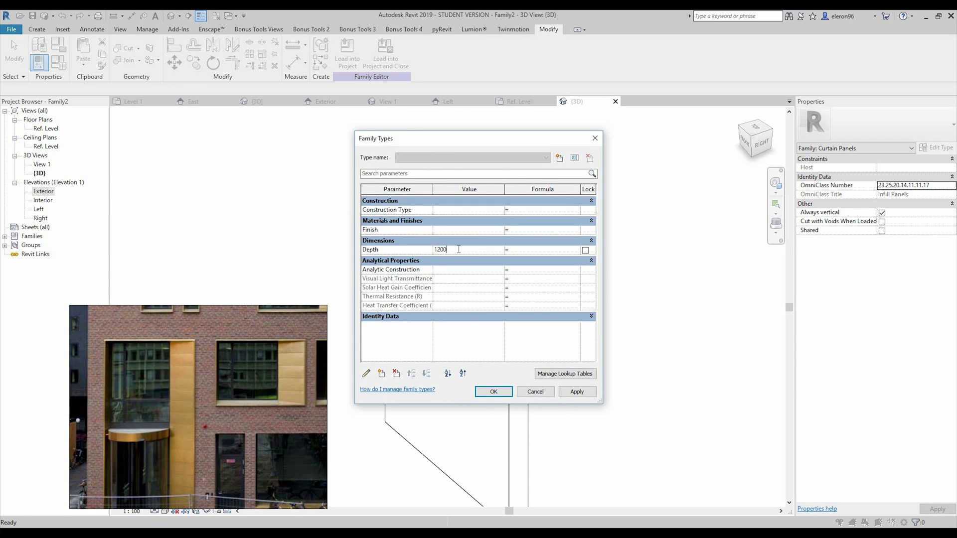
{"action": "left_click", "coordinate": [494, 392]}
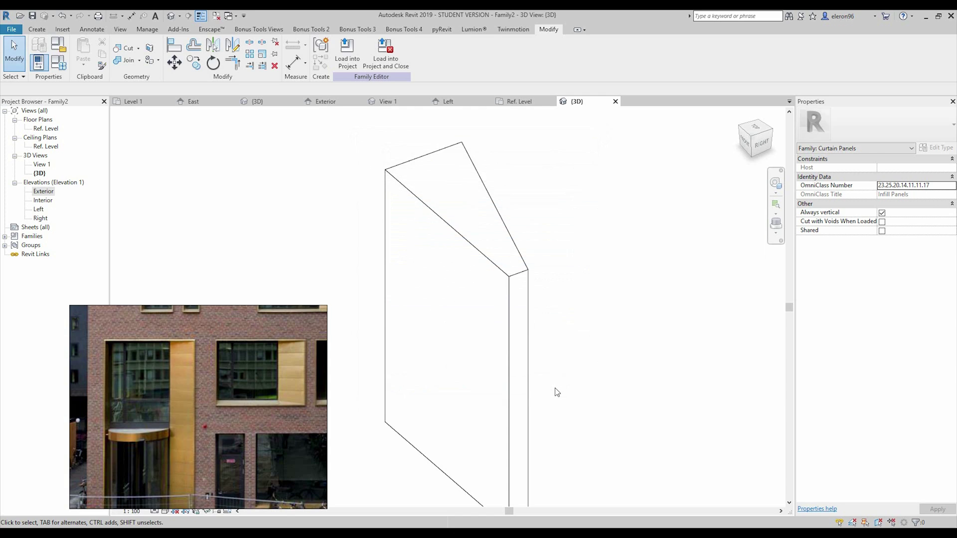
Load the family into the project and replace the entrance curtain wall's upper-right glazed panel with Family2.
{"action": "left_click", "coordinate": [347, 67]}
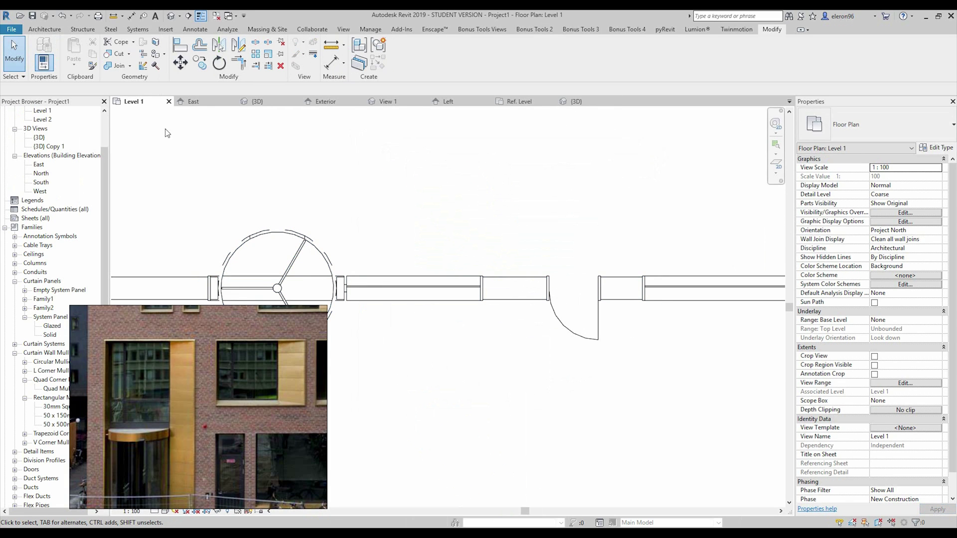
{"action": "left_click", "coordinate": [254, 102]}
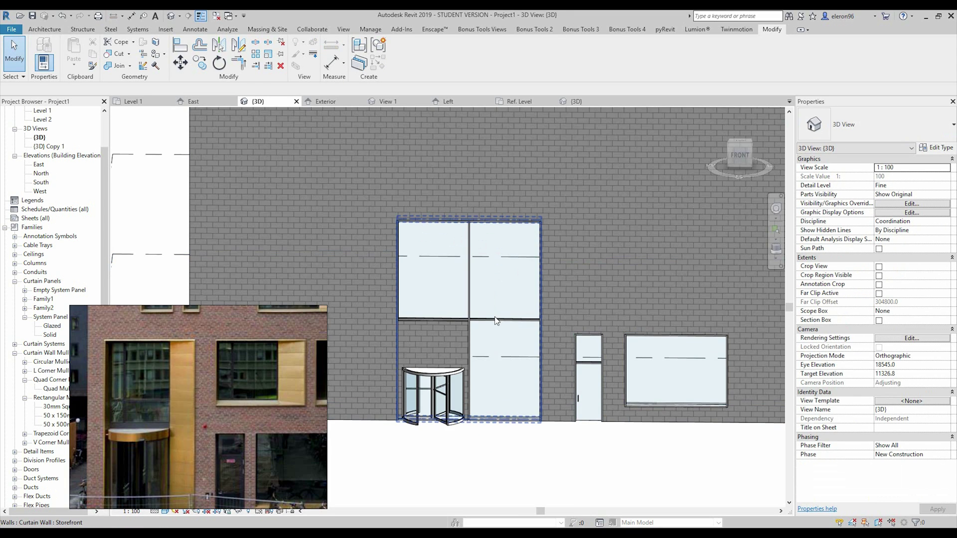
{"action": "left_click", "coordinate": [501, 277]}
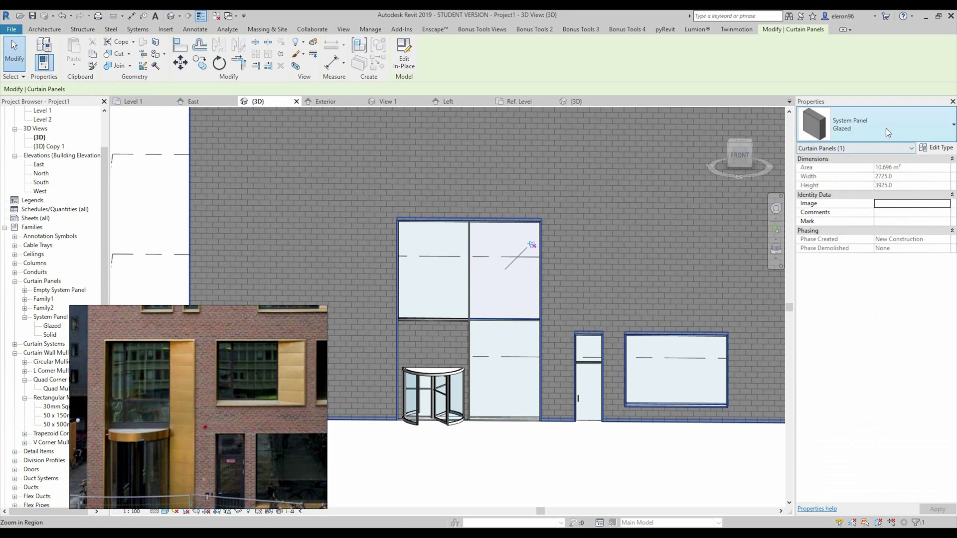
{"action": "left_click", "coordinate": [887, 128]}
{"action": "scroll", "coordinate": [875, 226], "scroll_direction": "up", "scroll_amount": 1}
{"action": "left_click", "coordinate": [799, 219]}
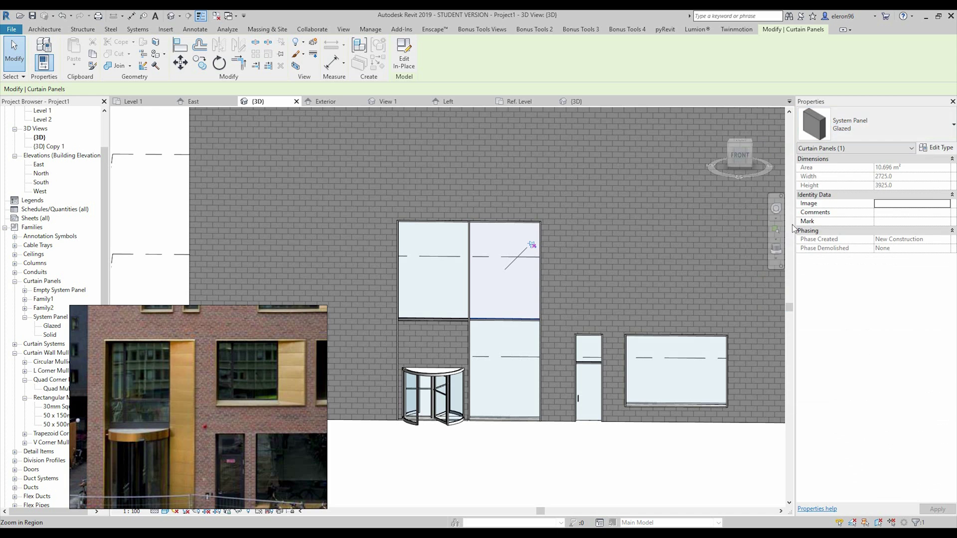
{"action": "left_click", "coordinate": [558, 461]}
{"action": "middle_click_drag", "start_coordinate": [576, 312], "coordinate": [514, 278], "text": "shift"}
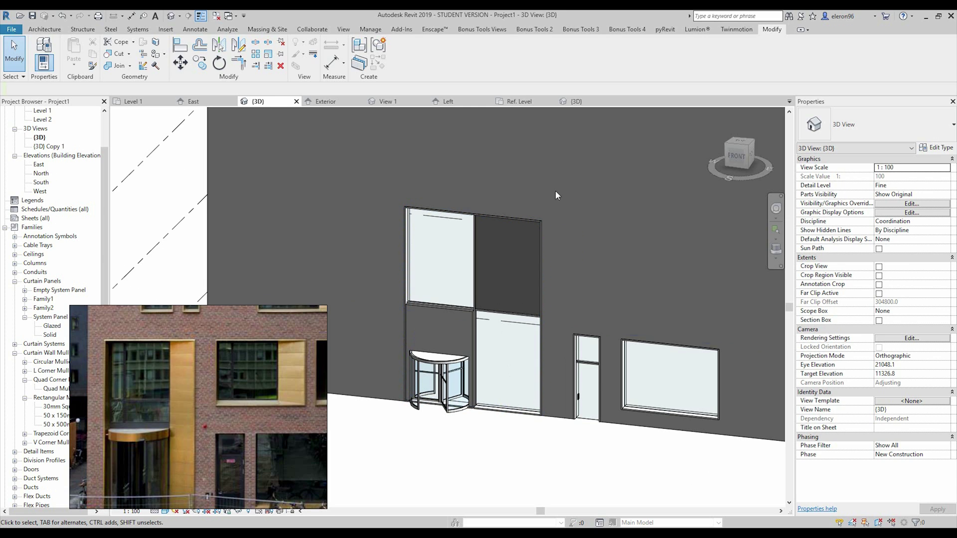
In the family's Ref. Level plan, mirror the blend about the Center (Front/Back) reference plane without keeping a copy, accepting the element deletion.
{"action": "left_click", "coordinate": [578, 102]}
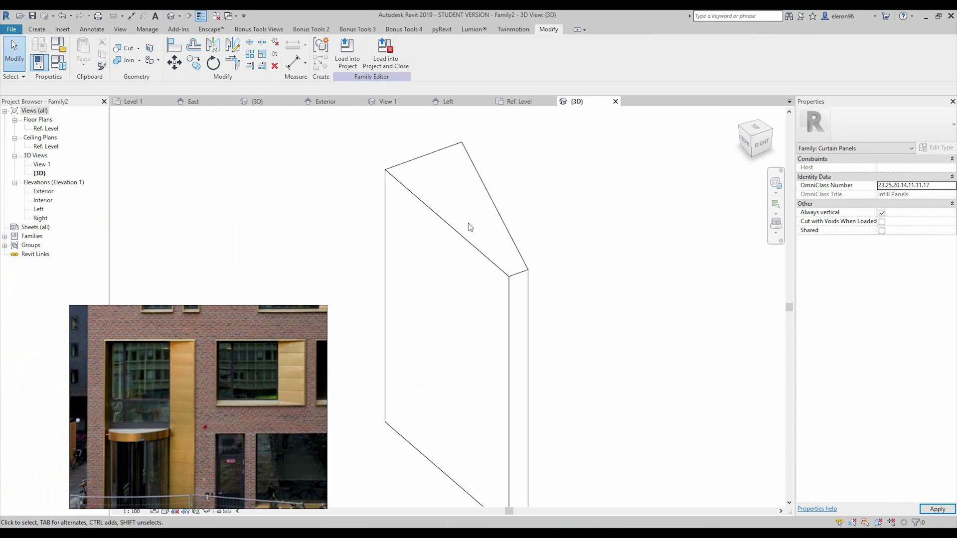
{"action": "left_click", "coordinate": [518, 102]}
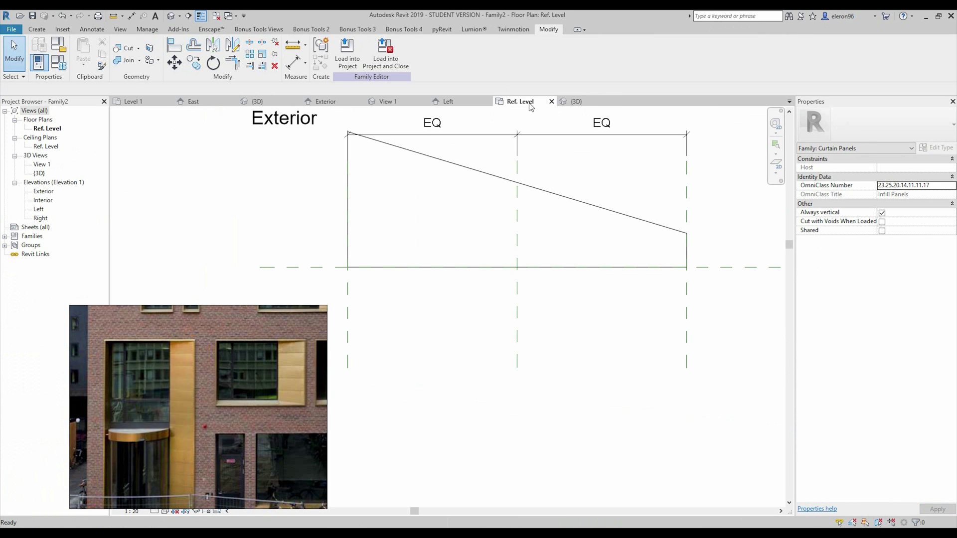
{"action": "left_click", "coordinate": [463, 171]}
{"action": "scroll", "coordinate": [488, 182], "scroll_direction": "down", "scroll_amount": 1}
{"action": "middle_click_drag", "start_coordinate": [531, 251], "coordinate": [525, 256]}
{"action": "left_click", "coordinate": [232, 46]}
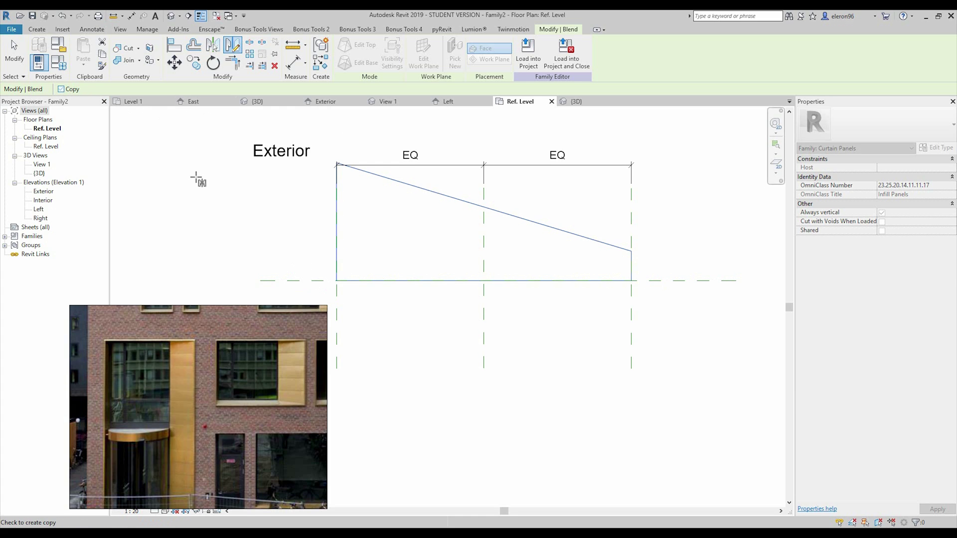
{"action": "left_click", "coordinate": [285, 281]}
{"action": "left_click", "coordinate": [668, 280]}
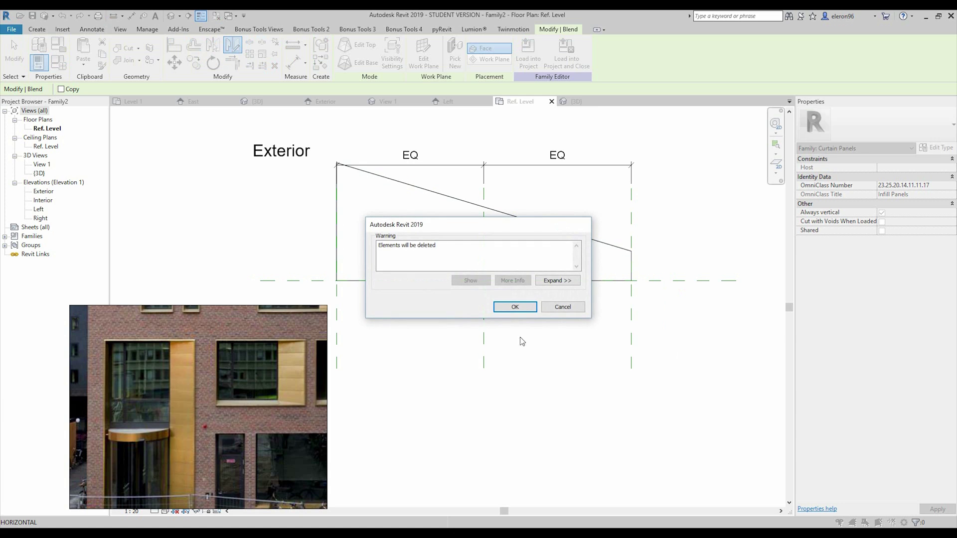
{"action": "left_click", "coordinate": [521, 310]}
{"action": "left_click", "coordinate": [595, 397]}
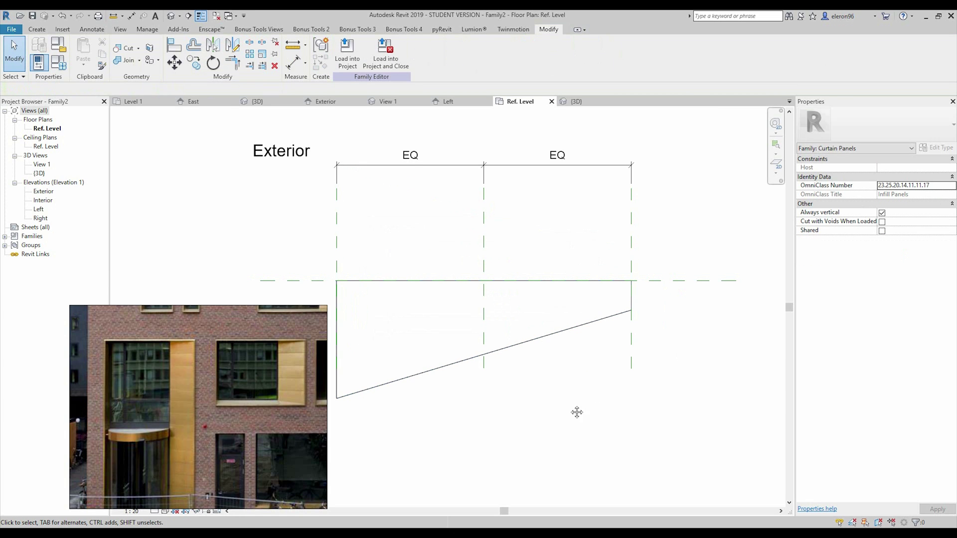
Shift the mirrored blend slightly and align its straight back edge to the Center (Front/Back) reference plane.
{"action": "middle_click_drag", "start_coordinate": [514, 385], "coordinate": [558, 360]}
{"action": "left_click", "coordinate": [469, 258]}
{"action": "mouse_move", "coordinate": [470, 259]}
{"action": "left_mouse_down"}
{"action": "mouse_move", "coordinate": [467, 273]}
{"action": "mouse_move", "coordinate": [480, 260]}
{"action": "left_mouse_up"}
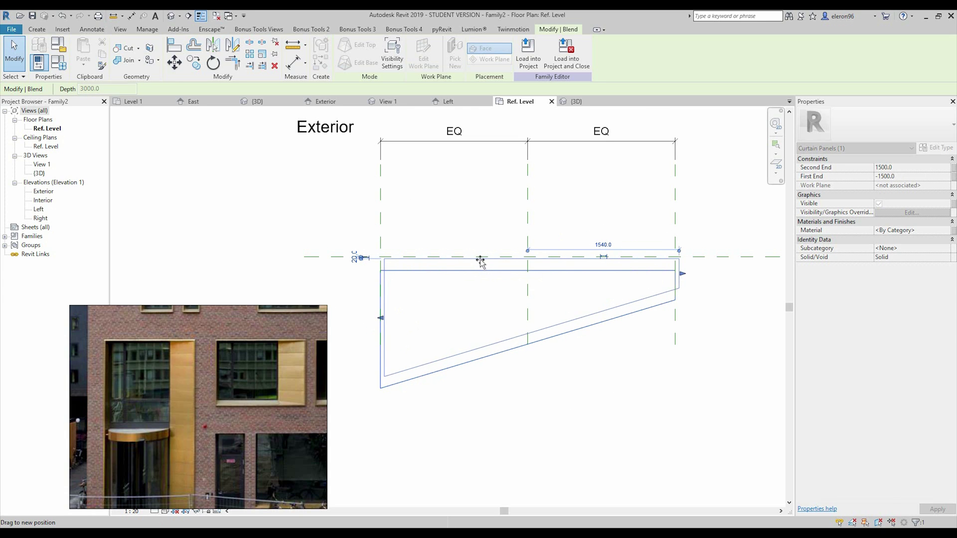
{"action": "key", "text": "Escape"}
{"action": "key", "text": "l"}
{"action": "left_click", "coordinate": [465, 258]}
{"action": "left_click", "coordinate": [459, 271]}
{"action": "key", "text": "Escape"}
{"action": "key", "text": "Escape"}
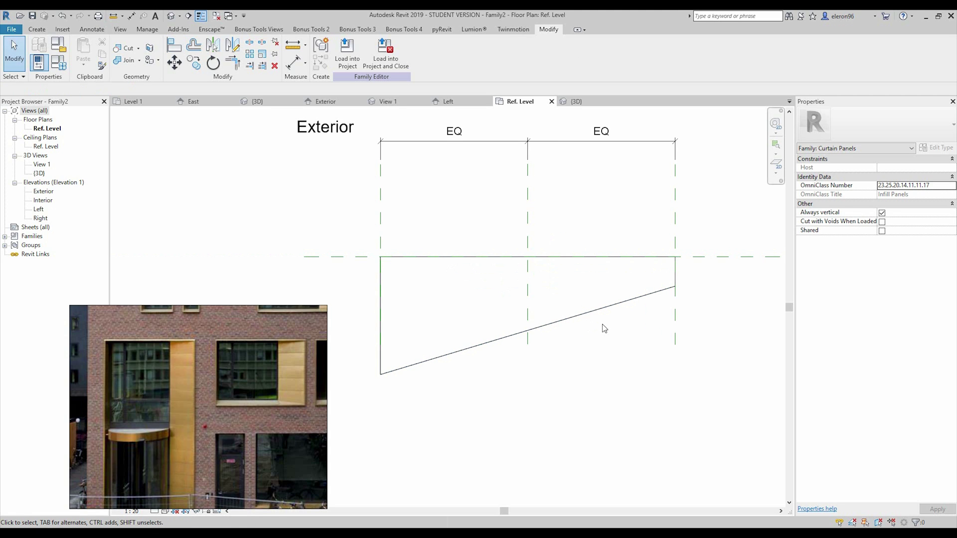
Reload Family2 into the project, overwriting the existing version, and check the panel's orientation in the 3D view.
{"action": "left_click", "coordinate": [347, 53]}
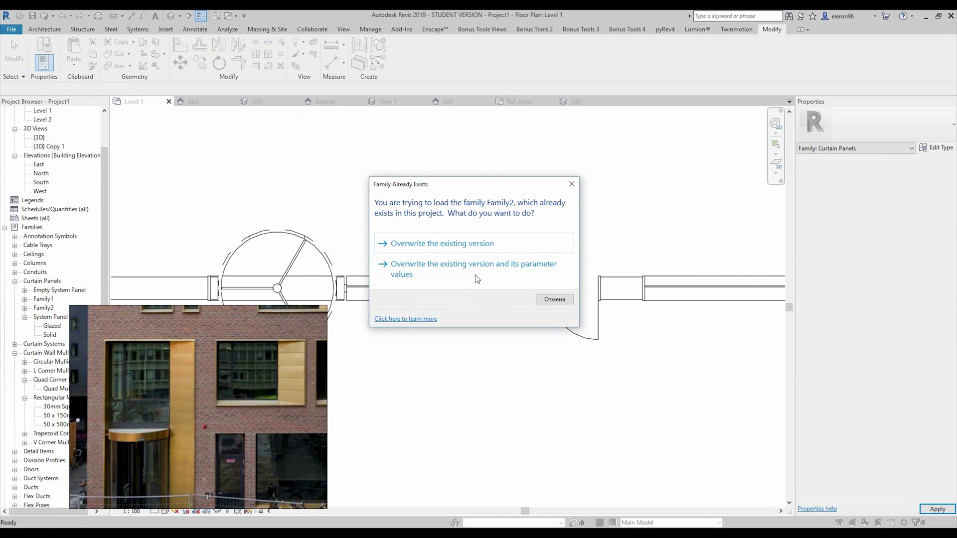
{"action": "left_click", "coordinate": [456, 244]}
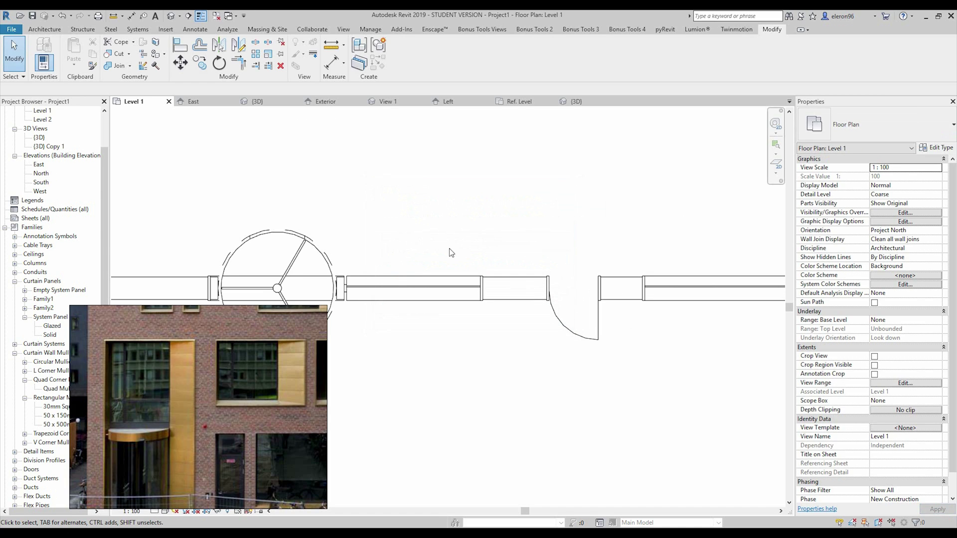
{"action": "left_click", "coordinate": [243, 101]}
{"action": "middle_click_drag", "start_coordinate": [497, 318], "coordinate": [518, 265], "text": "shift"}
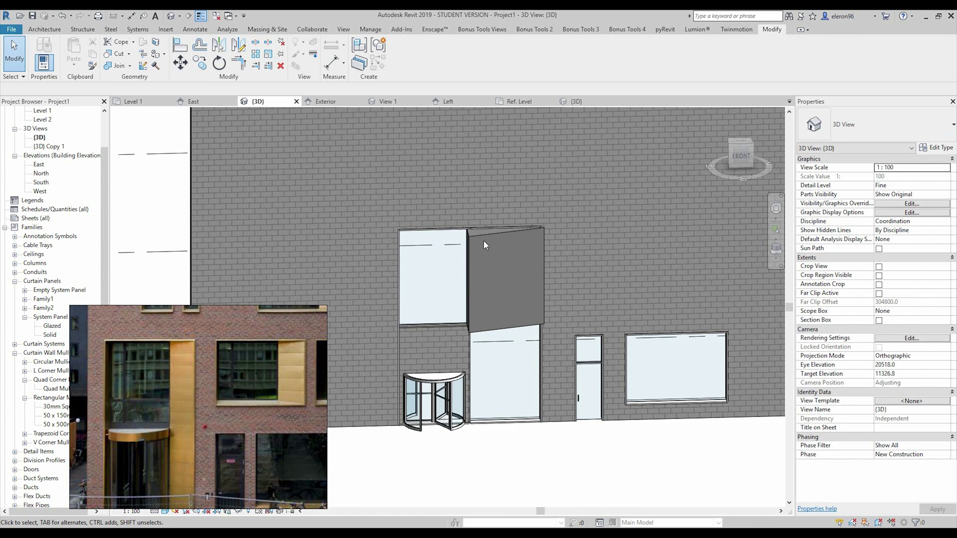
{"action": "left_click", "coordinate": [518, 246]}
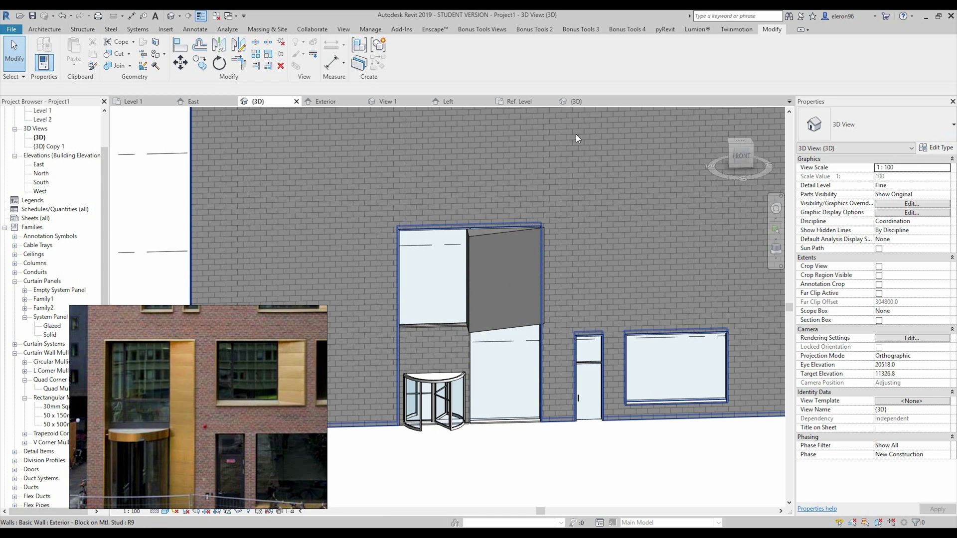
In the family's Ref. Level plan, mirror the blend about the Center (Left/Right) reference plane without keeping a copy.
{"action": "left_click", "coordinate": [578, 100]}
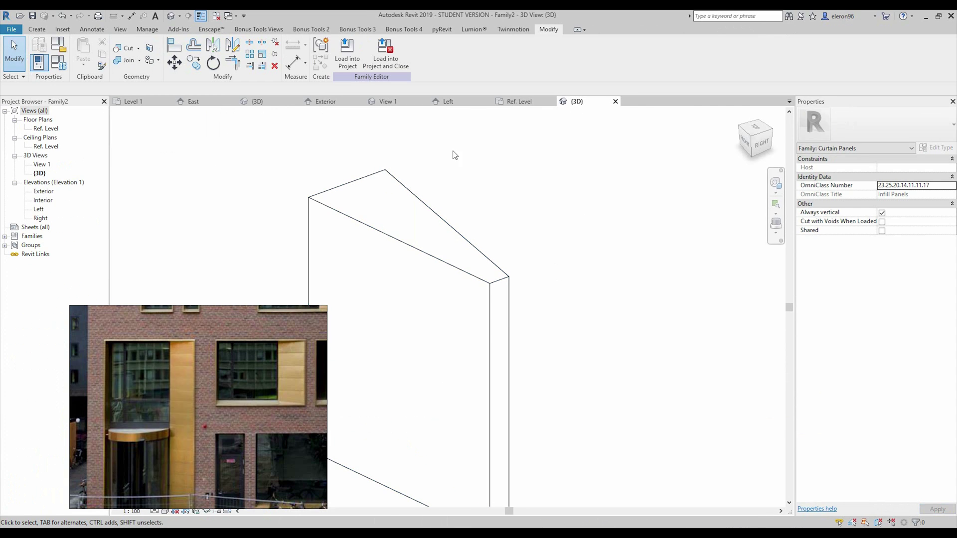
{"action": "left_click", "coordinate": [515, 102]}
{"action": "scroll", "coordinate": [573, 262], "scroll_direction": "down", "scroll_amount": 2}
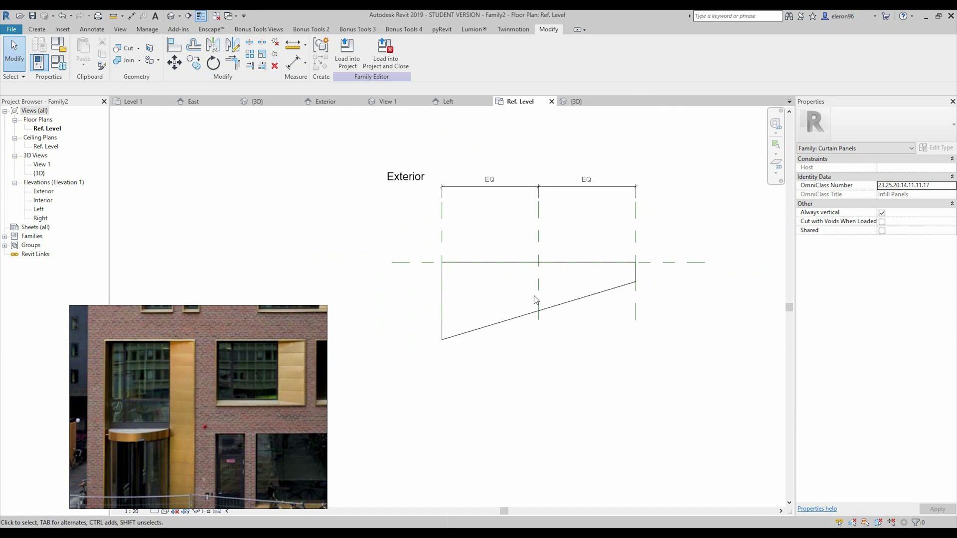
{"action": "left_click", "coordinate": [561, 295]}
{"action": "scroll", "coordinate": [561, 295], "scroll_direction": "up", "scroll_amount": 2}
{"action": "left_click", "coordinate": [232, 46]}
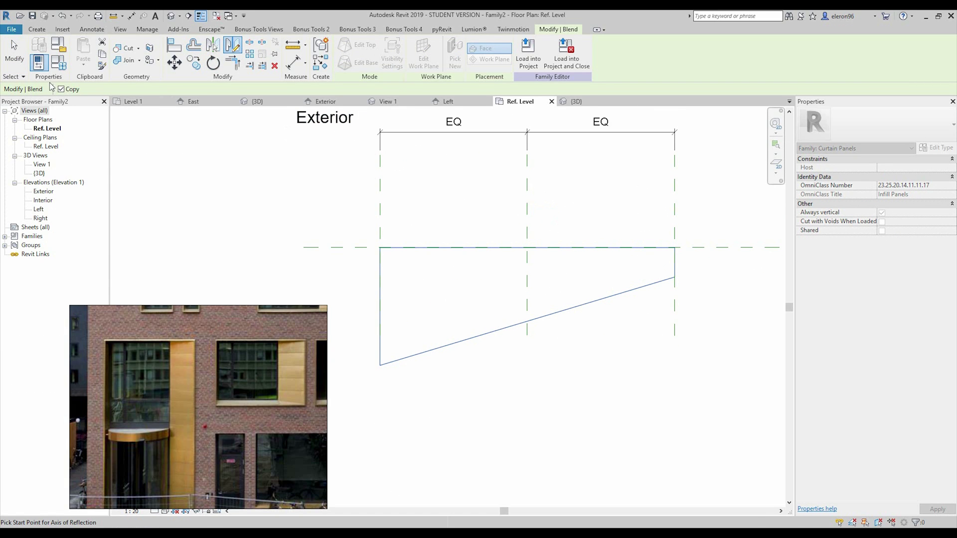
{"action": "left_click", "coordinate": [528, 203]}
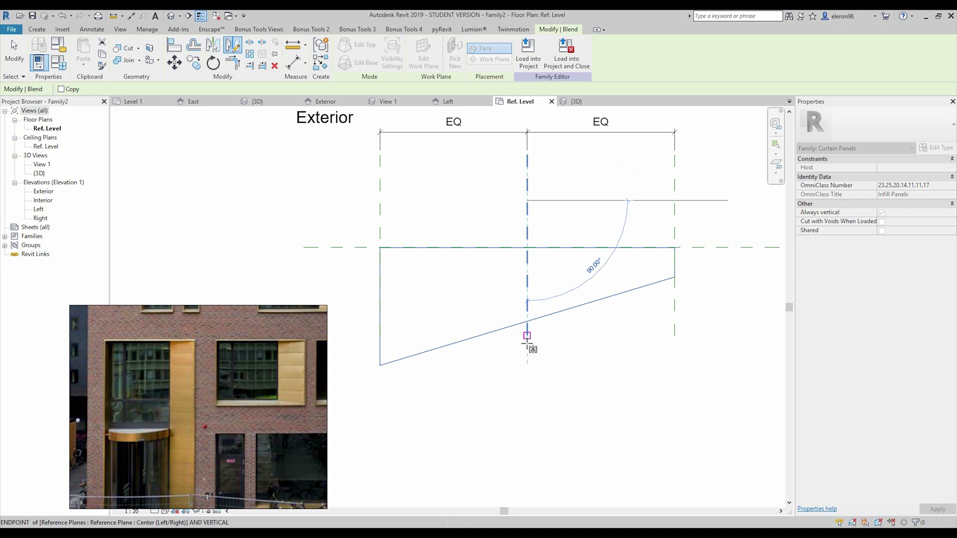
{"action": "left_click", "coordinate": [526, 334]}
{"action": "left_click", "coordinate": [532, 368]}
{"action": "left_click", "coordinate": [408, 284]}
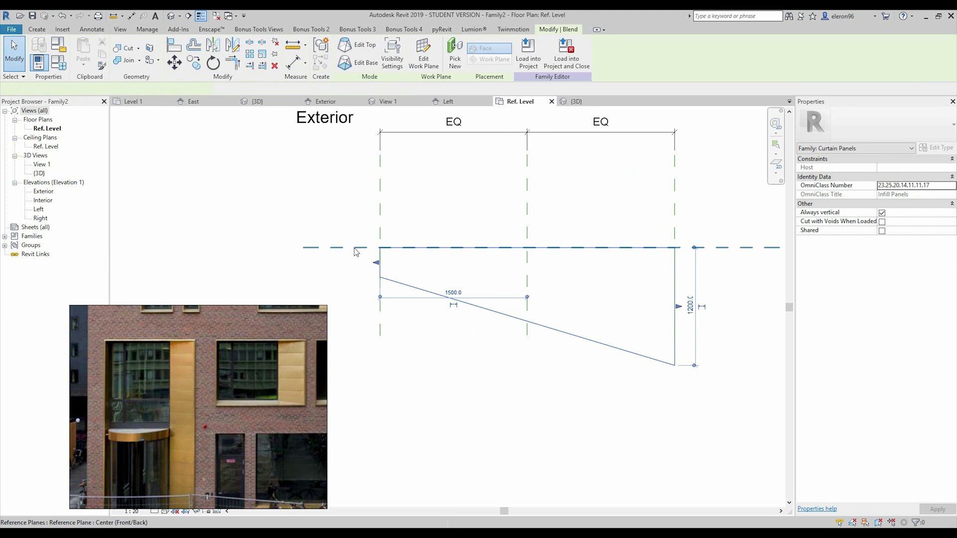
Pull the blend's narrow end inward, then align and lock both of its ends to the outer side reference planes.
{"action": "left_click_drag", "start_coordinate": [377, 268], "coordinate": [399, 278]}
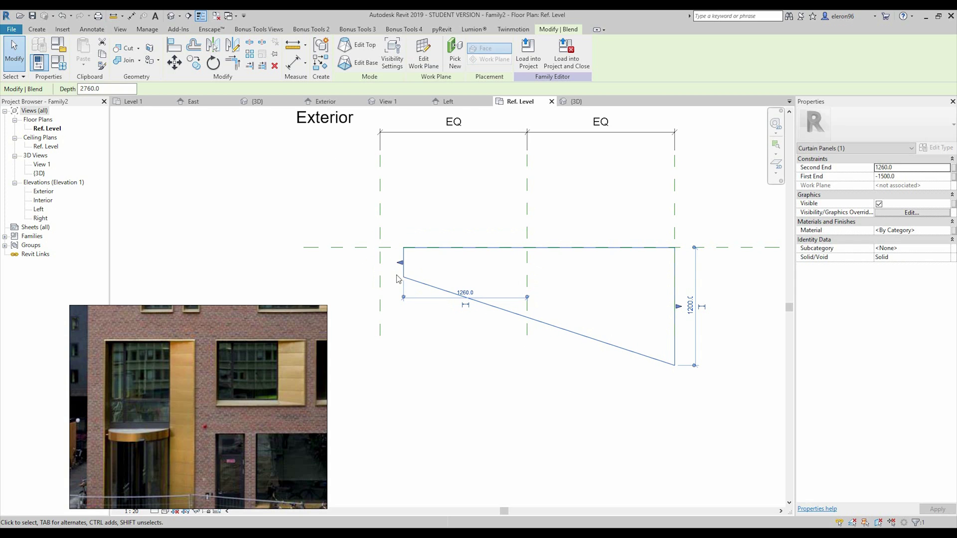
{"action": "key", "text": "l"}
{"action": "left_click", "coordinate": [380, 268]}
{"action": "left_click", "coordinate": [403, 269]}
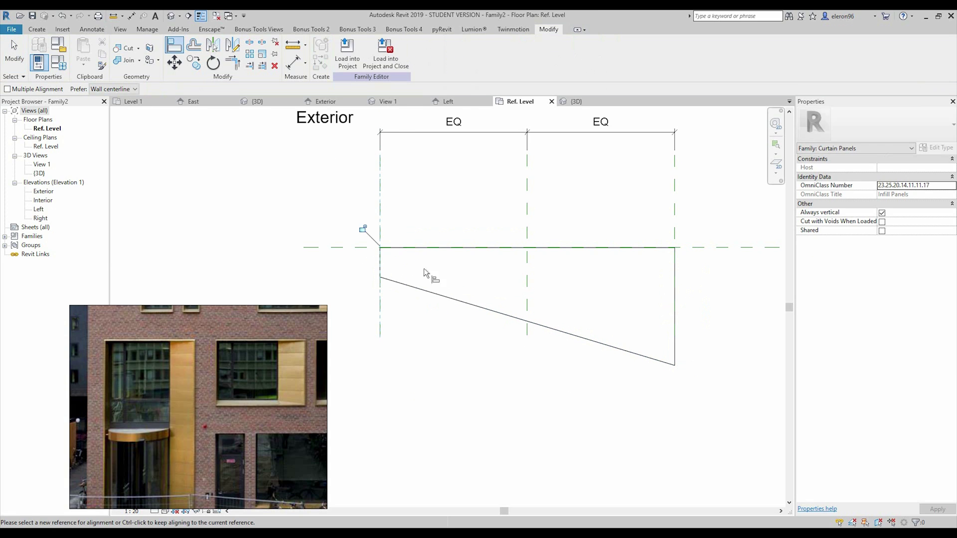
{"action": "left_click", "coordinate": [366, 244]}
{"action": "left_click", "coordinate": [407, 254]}
{"action": "left_click", "coordinate": [676, 257]}
{"action": "left_click", "coordinate": [675, 275]}
{"action": "key", "text": "Escape"}
{"action": "key", "text": "Escape"}
Reload Family2 into the project and check the tapered panel's orientation on the facade in 3D.
{"action": "left_click", "coordinate": [347, 50]}
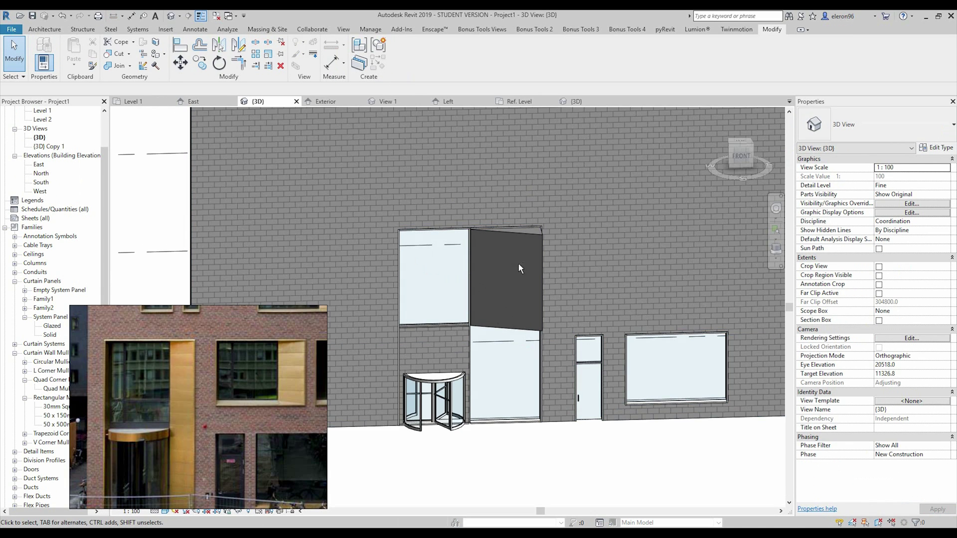
{"action": "middle_click_drag", "start_coordinate": [518, 265], "coordinate": [483, 286], "text": "shift"}
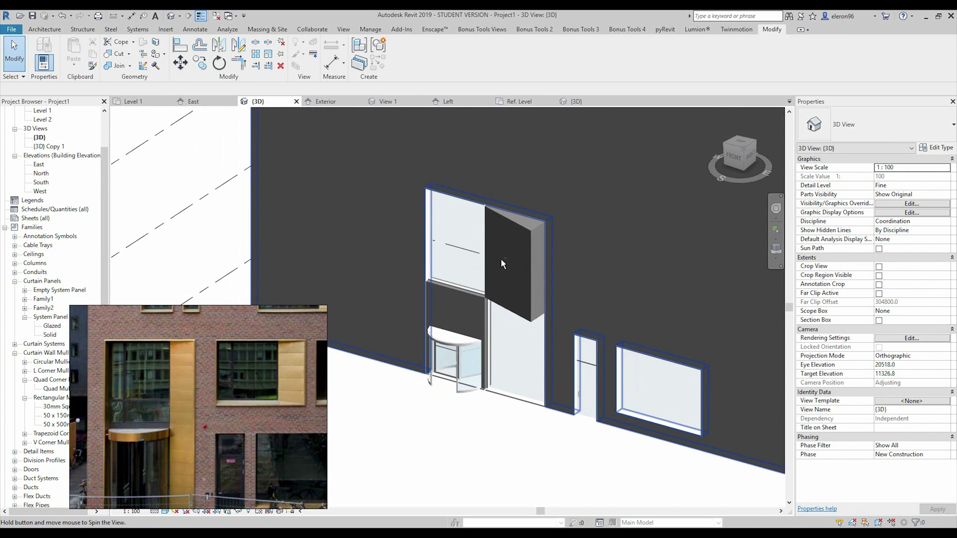
{"action": "scroll", "coordinate": [534, 229], "scroll_direction": "up", "scroll_amount": 3}
Set the tapered curtain panel's Depth type parameter to 600 and inspect the shallower panel against the wall.
{"action": "left_click", "coordinate": [522, 231]}
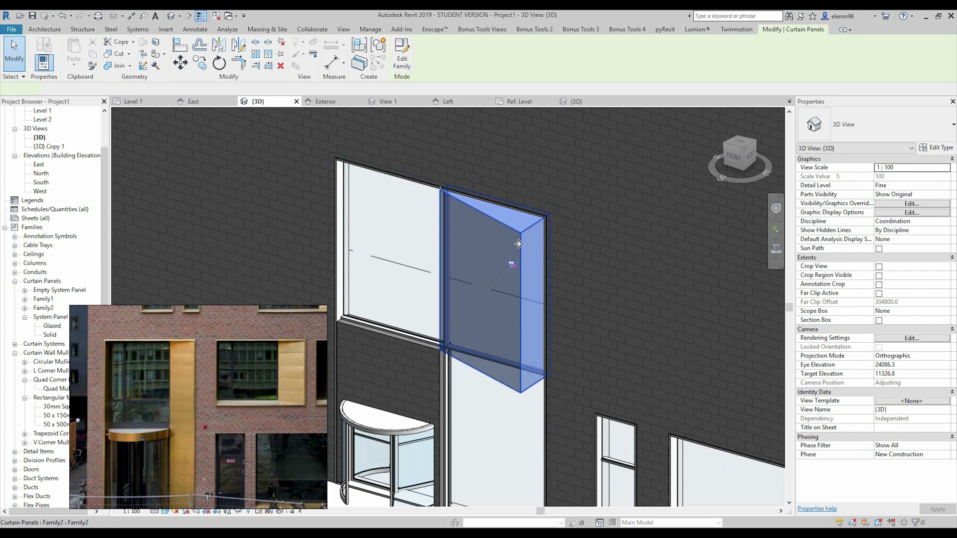
{"action": "left_click", "coordinate": [937, 148]}
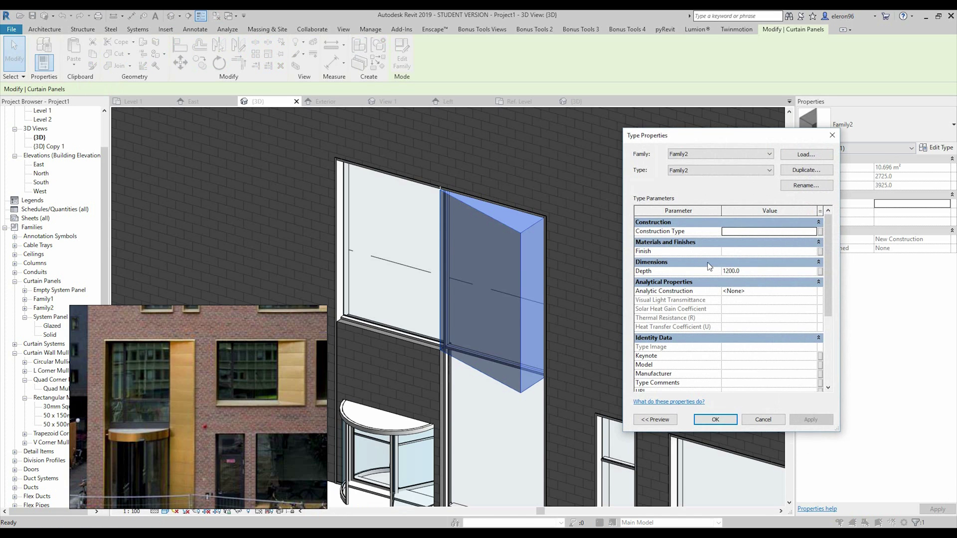
{"action": "left_click", "coordinate": [766, 275]}
{"action": "type", "text": "600"}
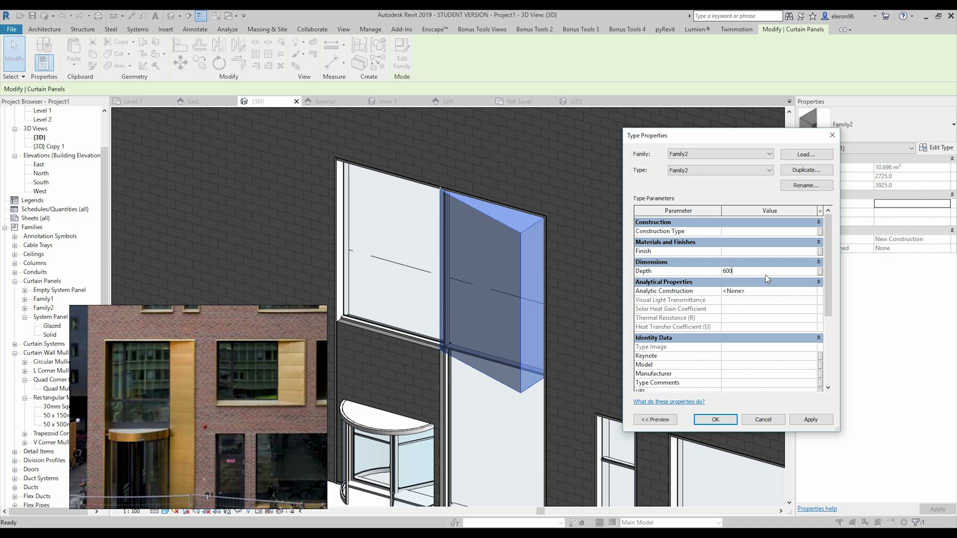
{"action": "left_click", "coordinate": [729, 420]}
{"action": "middle_click_drag", "start_coordinate": [515, 339], "coordinate": [653, 286], "text": "shift"}
{"action": "key", "text": "Escape"}
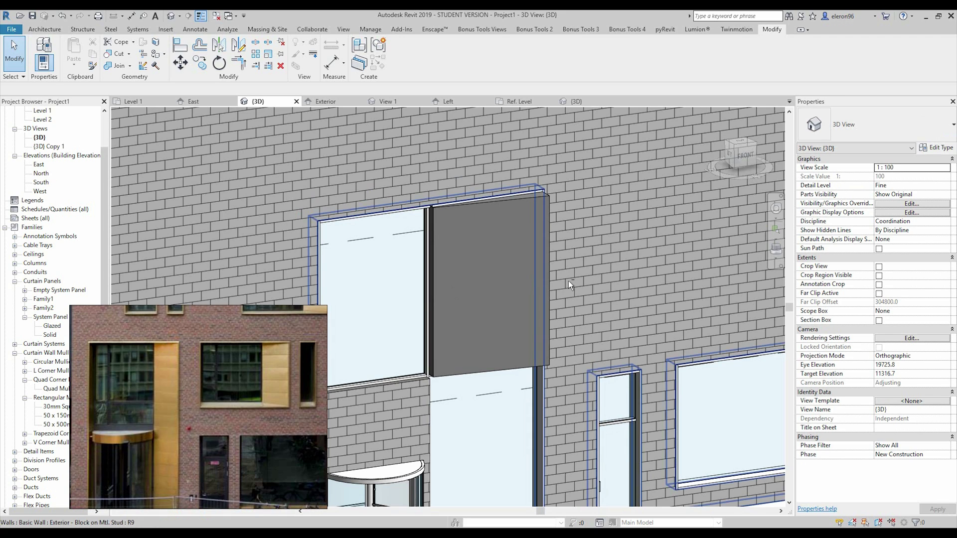
{"action": "middle_click_drag", "start_coordinate": [573, 274], "coordinate": [525, 213], "text": "shift"}
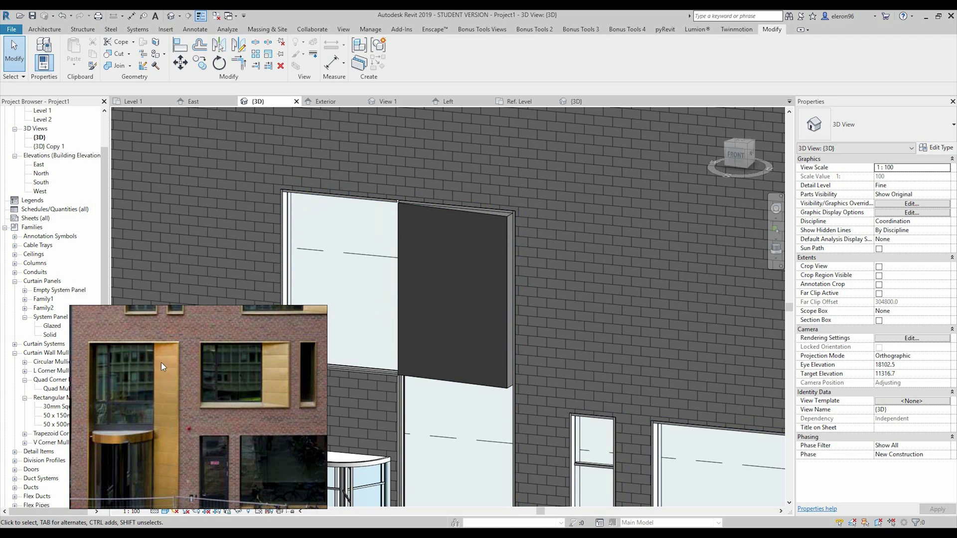
Set the length of the entrance's Storefront curtain wall to 4000 mm.
{"action": "middle_click_drag", "start_coordinate": [478, 337], "coordinate": [573, 314], "text": "shift"}
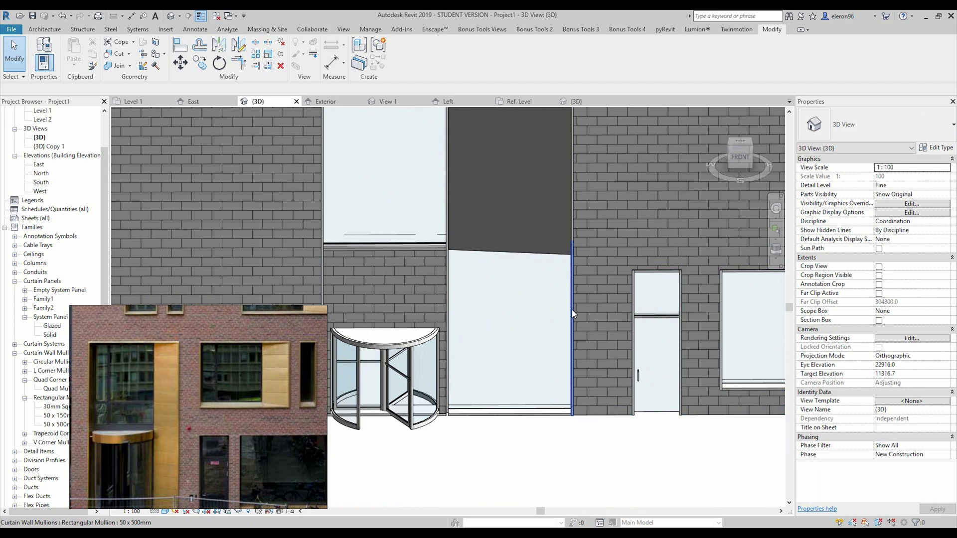
{"action": "left_click", "coordinate": [542, 413]}
{"action": "scroll", "coordinate": [564, 356], "scroll_direction": "down", "scroll_amount": 3}
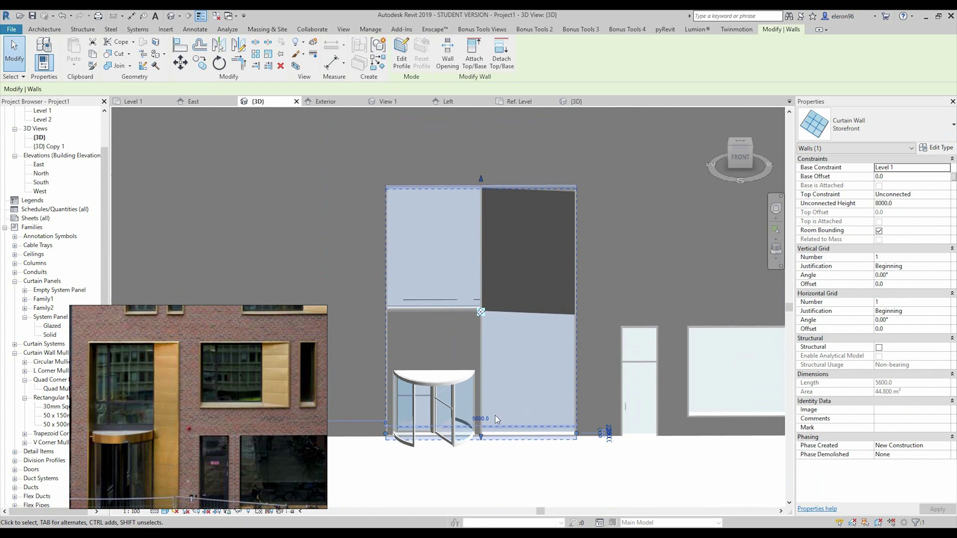
{"action": "left_click", "coordinate": [482, 420]}
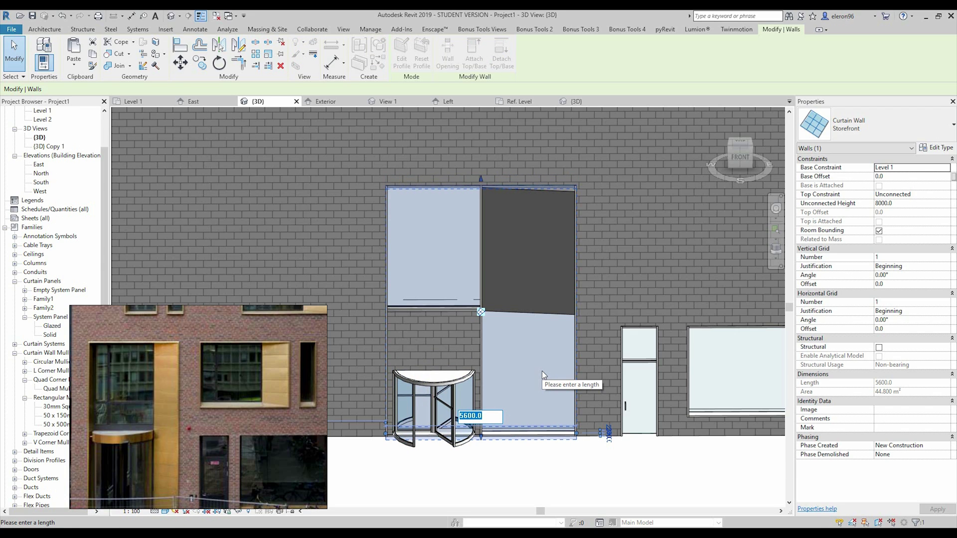
{"action": "type", "text": "4000"}
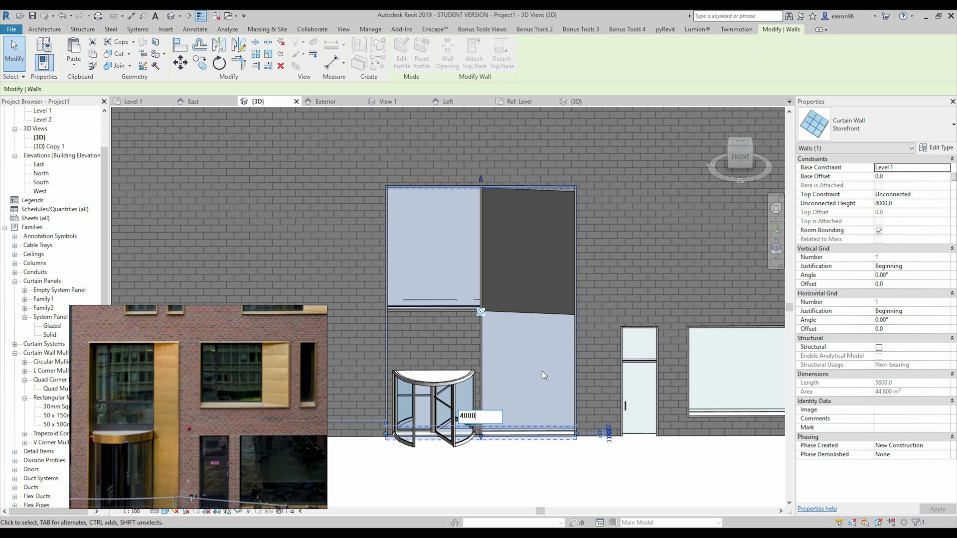
{"action": "key", "text": "Return"}
{"action": "key", "text": "Escape"}
Unpin the entrance curtain wall's vertical grid line and set the glazed bay beside the tapered panel to 3000 mm wide.
{"action": "scroll", "coordinate": [446, 378], "scroll_direction": "up", "scroll_amount": 2}
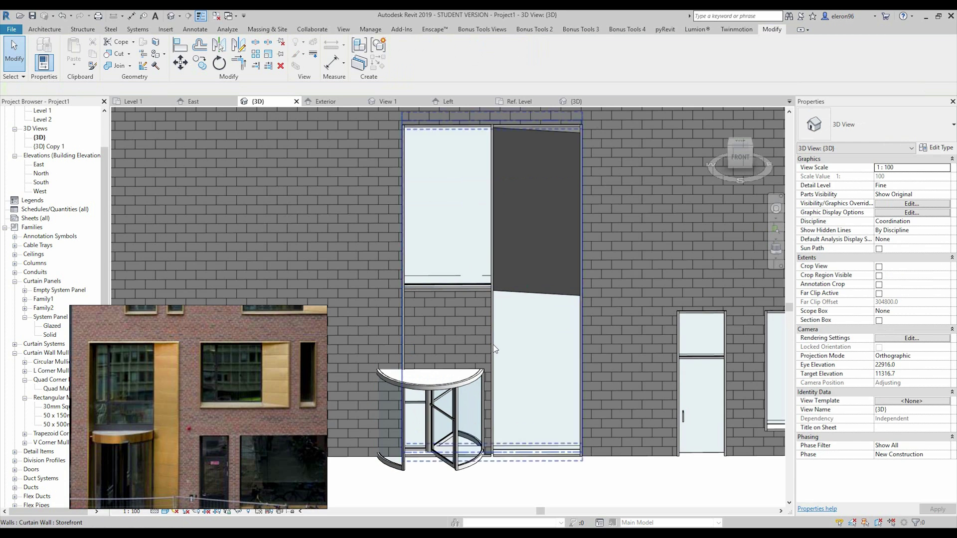
{"action": "left_click", "coordinate": [519, 342]}
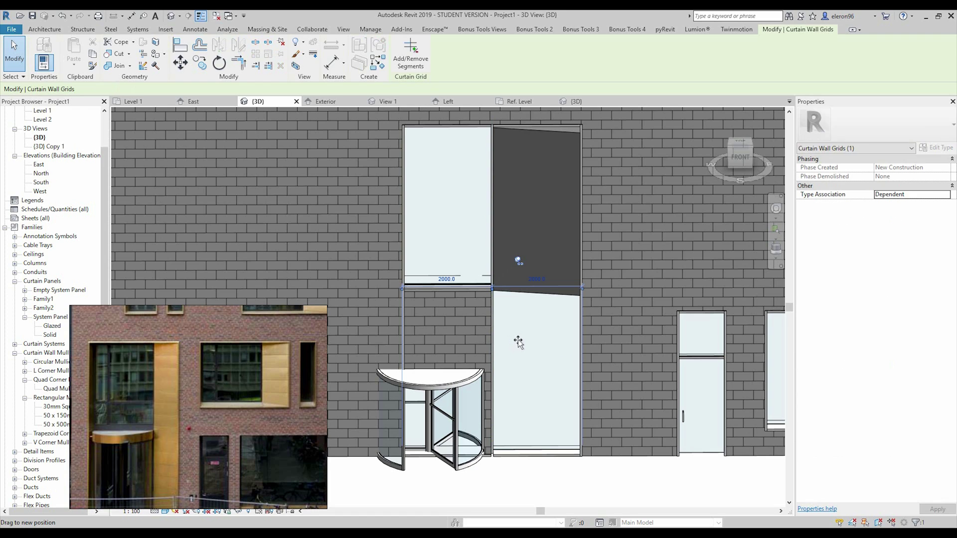
{"action": "left_click", "coordinate": [518, 260]}
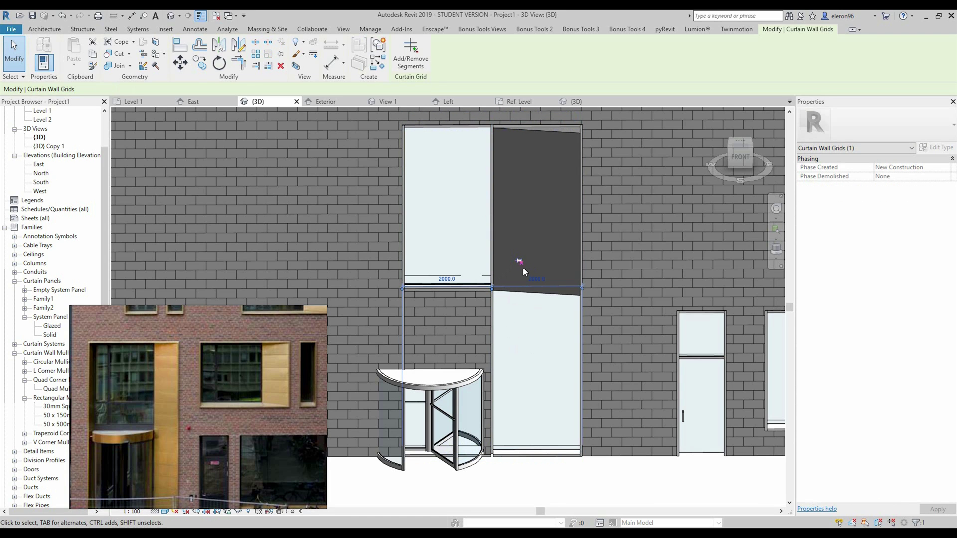
{"action": "left_click", "coordinate": [446, 279]}
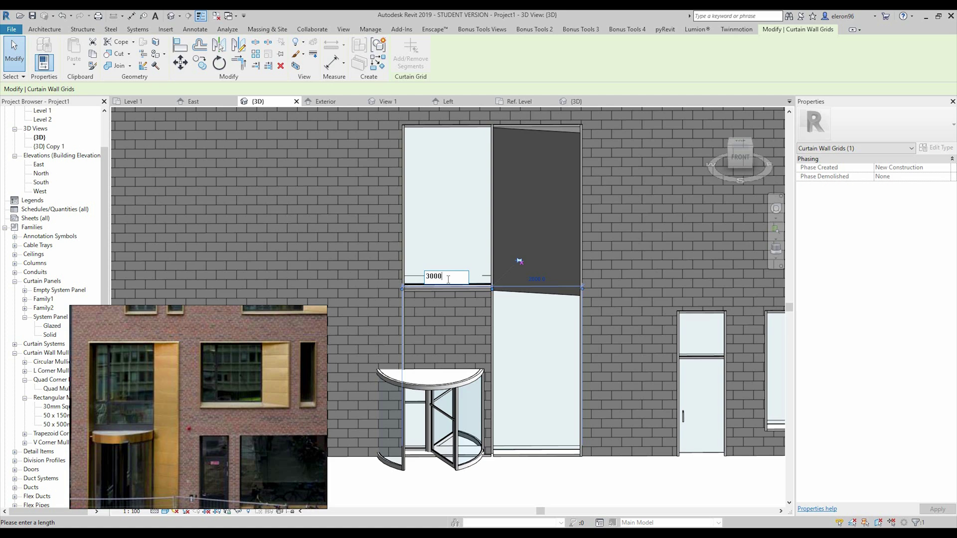
{"action": "key", "text": "Return"}
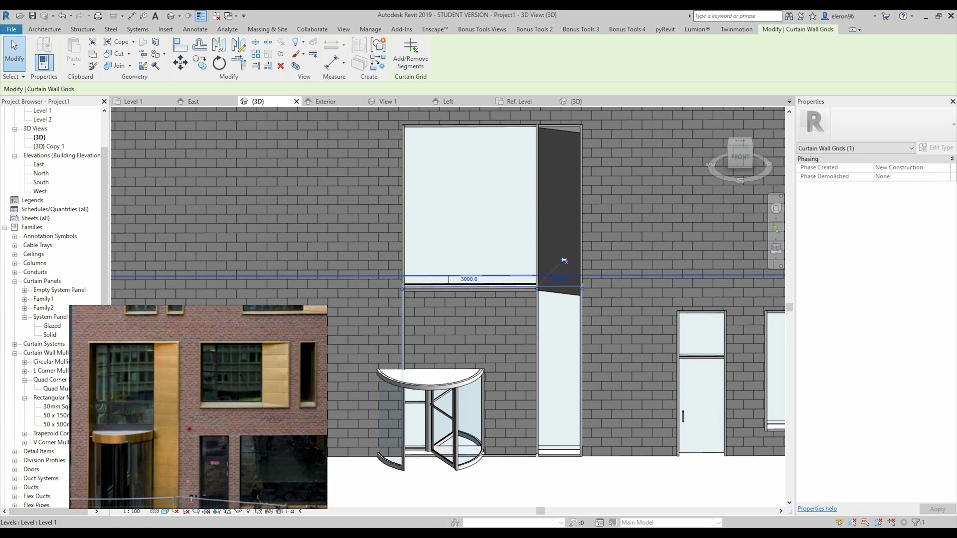
Reposition the revolving door 200 mm from the vertical grid line.
{"action": "left_click", "coordinate": [432, 384]}
{"action": "left_click", "coordinate": [510, 482]}
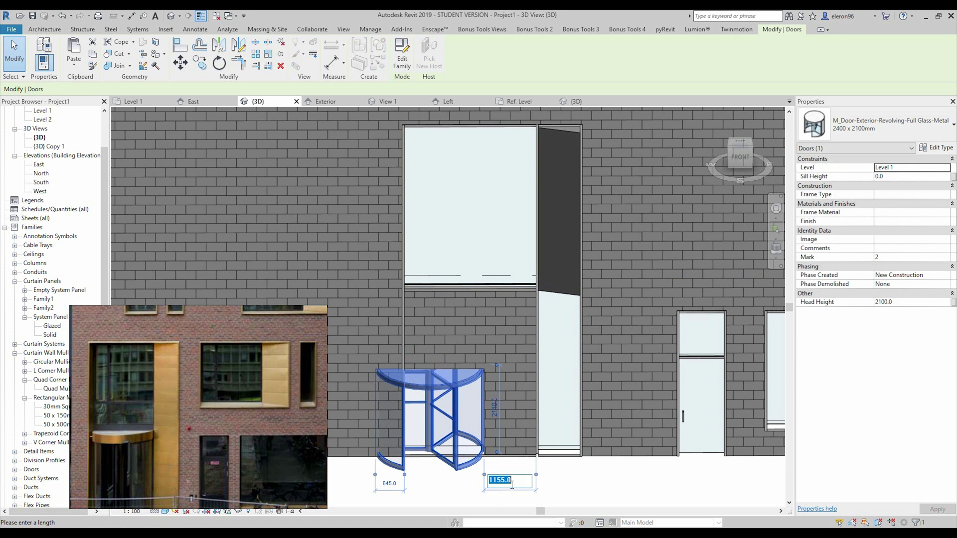
{"action": "type", "text": "200"}
{"action": "key", "text": "Return"}
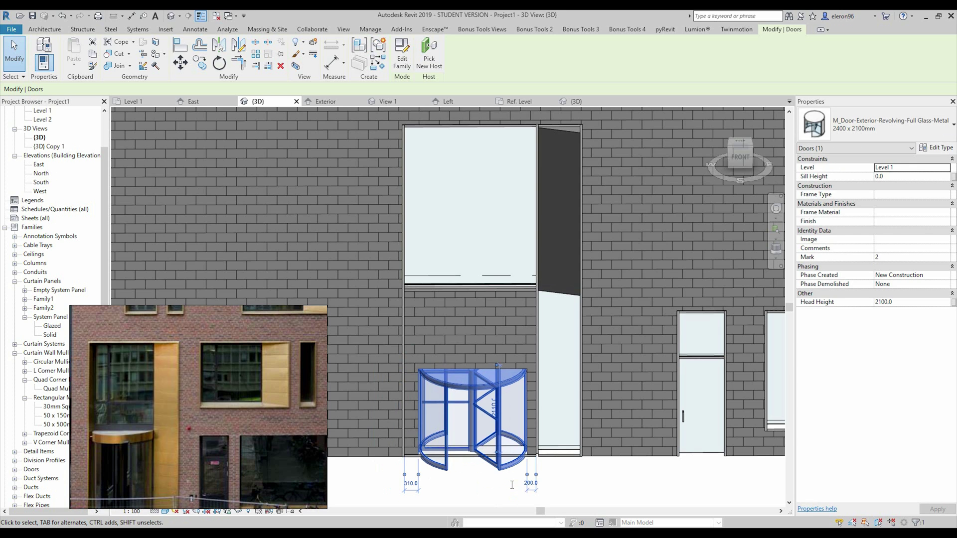
{"action": "left_click", "coordinate": [584, 483]}
Unpin the 50 x 500mm bottom mullion running beneath the revolving door.
{"action": "middle_click_drag", "start_coordinate": [549, 382], "coordinate": [534, 428]}
{"action": "middle_click_drag", "start_coordinate": [559, 317], "coordinate": [573, 212]}
{"action": "scroll", "coordinate": [408, 392], "scroll_direction": "up", "scroll_amount": 2}
{"action": "left_click", "coordinate": [419, 399]}
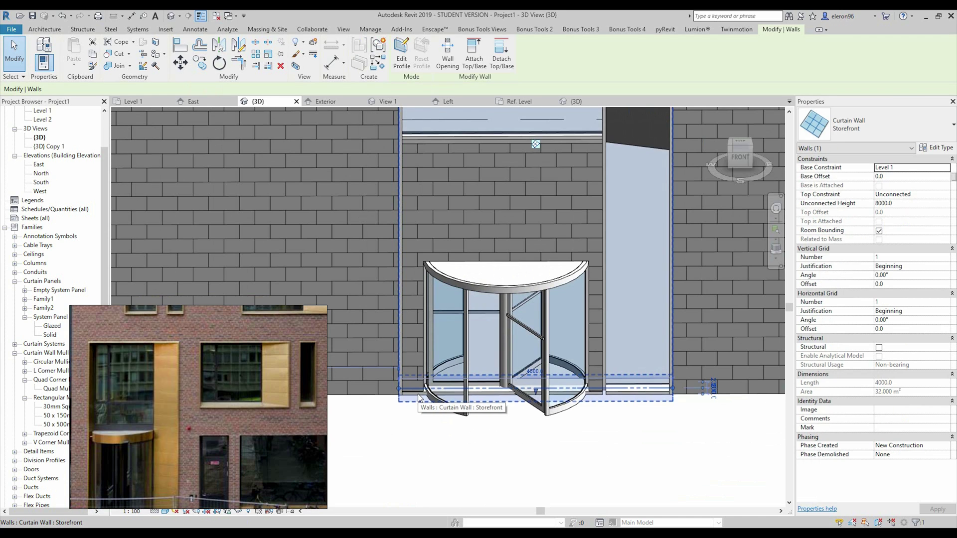
{"action": "left_click", "coordinate": [419, 399]}
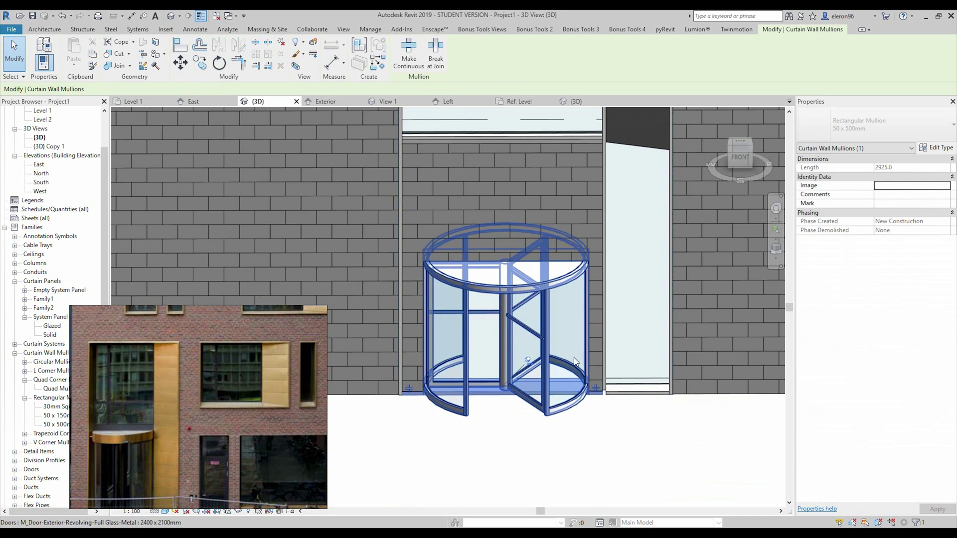
{"action": "left_click", "coordinate": [633, 462]}
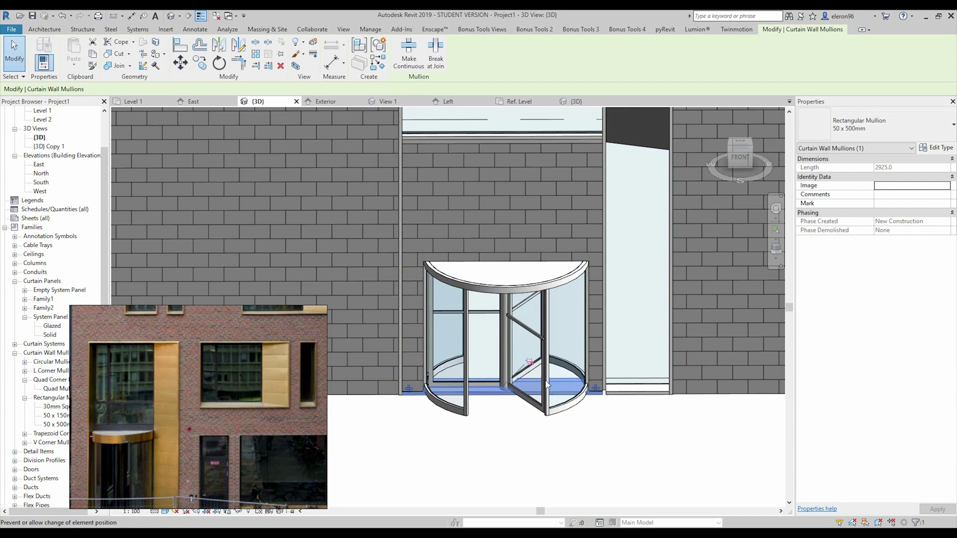
{"action": "middle_click_drag", "start_coordinate": [598, 422], "coordinate": [572, 418], "text": "shift"}
{"action": "scroll", "coordinate": [540, 312], "scroll_direction": "down", "scroll_amount": 1}
{"action": "scroll", "coordinate": [518, 317], "scroll_direction": "up", "scroll_amount": 1}
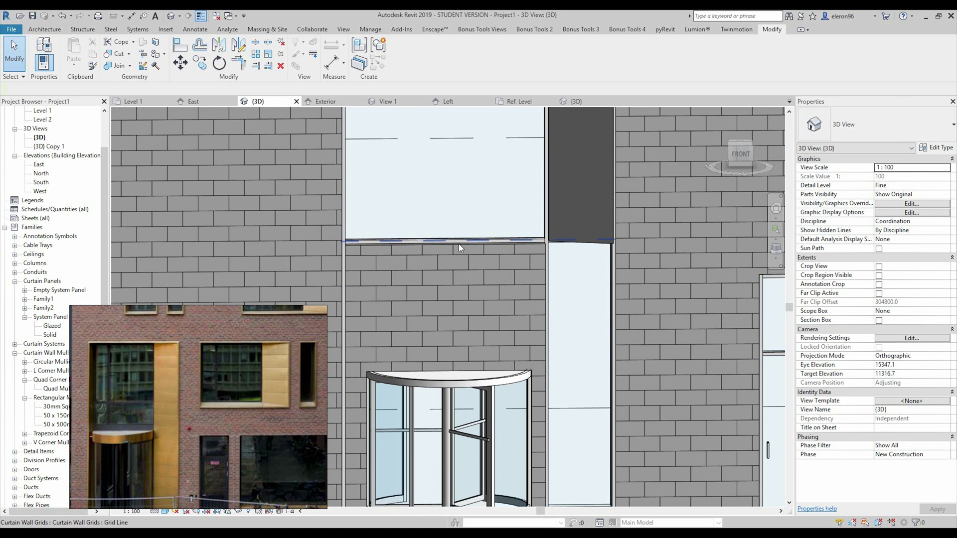
Unpin the entrance's horizontal grid line and lower it to just above the revolving door, 2160 mm above the base.
{"action": "left_click", "coordinate": [462, 241]}
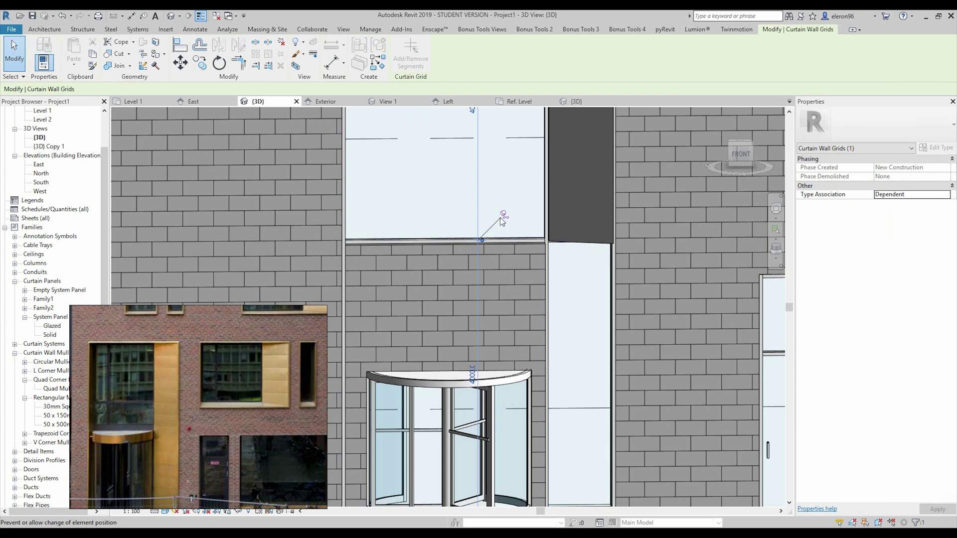
{"action": "left_click_drag", "start_coordinate": [470, 241], "coordinate": [468, 349]}
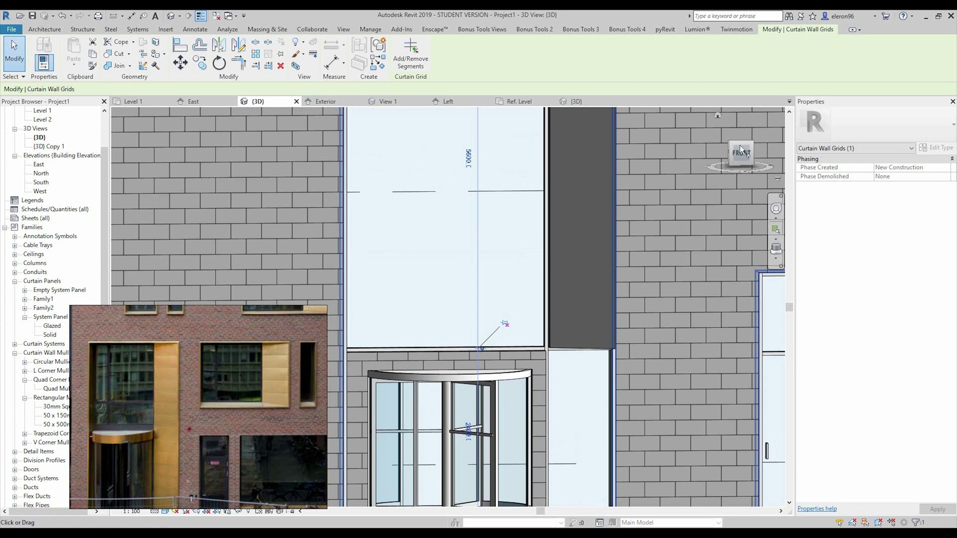
{"action": "left_click", "coordinate": [741, 161]}
{"action": "scroll", "coordinate": [464, 299], "scroll_direction": "up", "scroll_amount": 5}
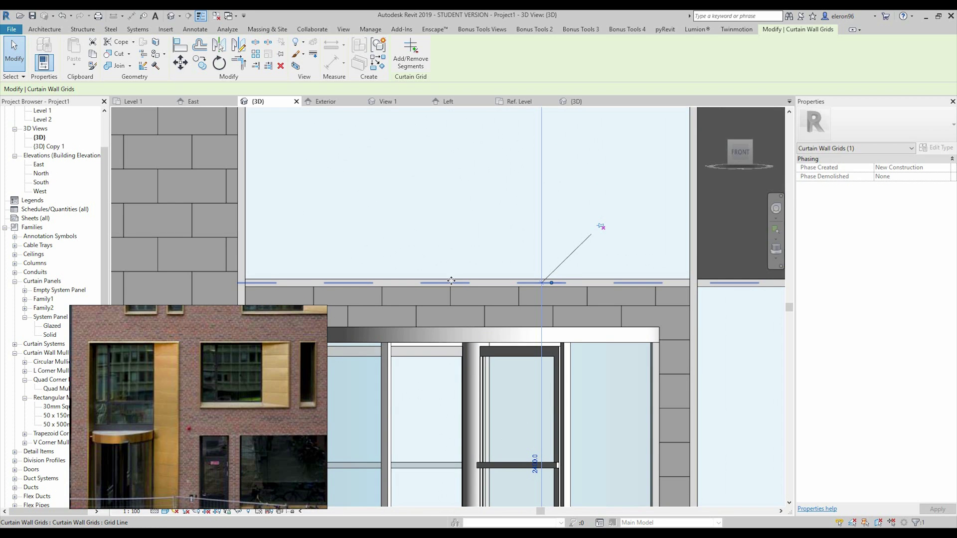
{"action": "left_click_drag", "start_coordinate": [451, 307], "coordinate": [455, 319]}
{"action": "scroll", "coordinate": [549, 309], "scroll_direction": "down", "scroll_amount": 3}
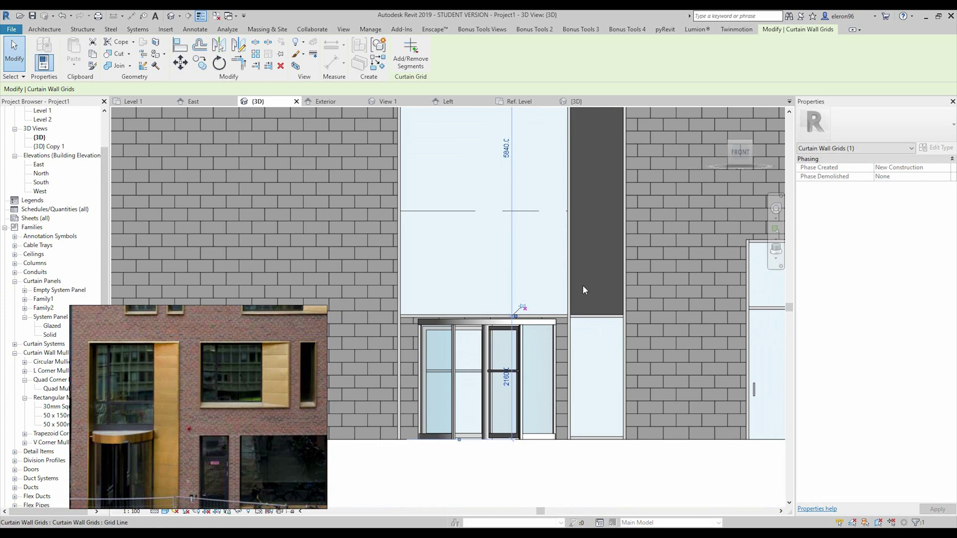
Move the vertical grid line against the revolving door's edge, narrowing the glazed bay to about 2800 mm.
{"action": "left_click", "coordinate": [559, 334]}
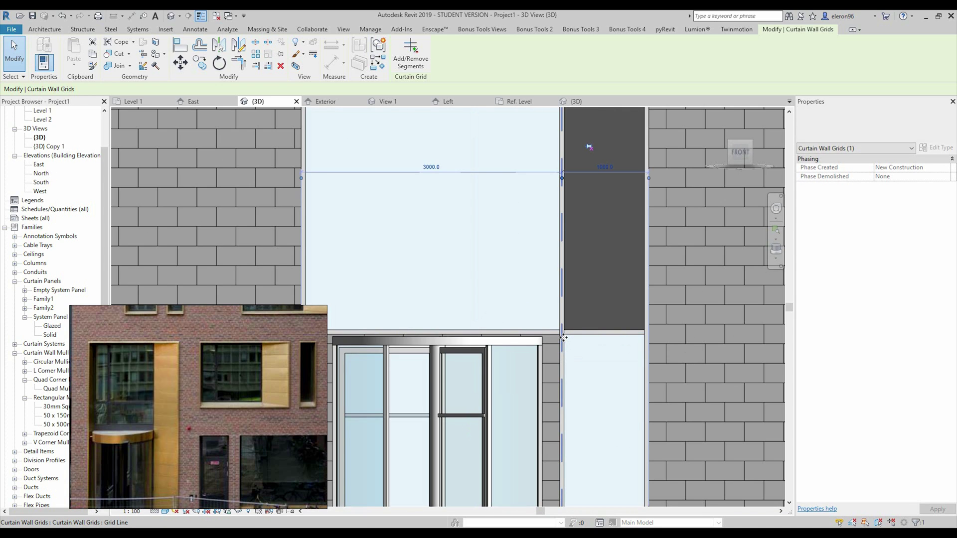
{"action": "left_click_drag", "start_coordinate": [559, 333], "coordinate": [546, 331]}
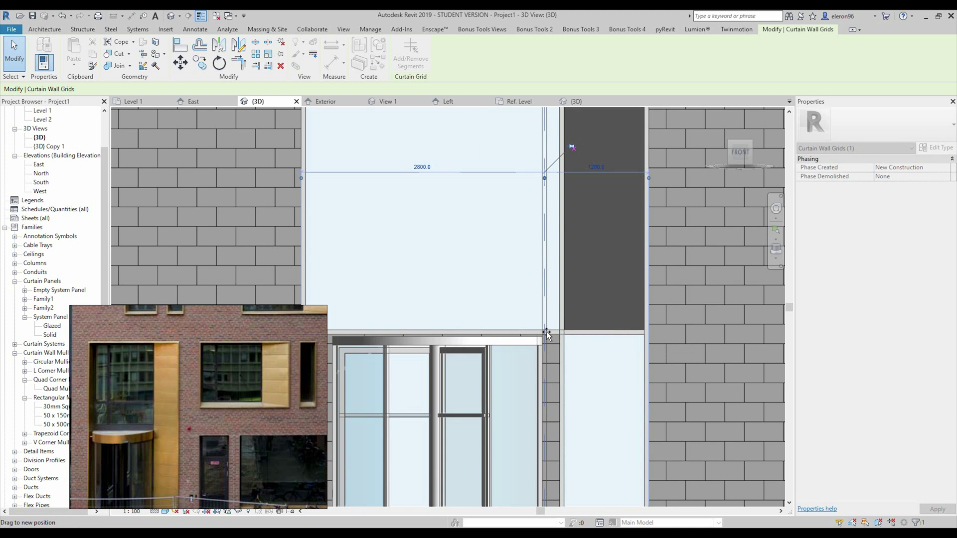
{"action": "scroll", "coordinate": [524, 332], "scroll_direction": "up", "scroll_amount": 3}
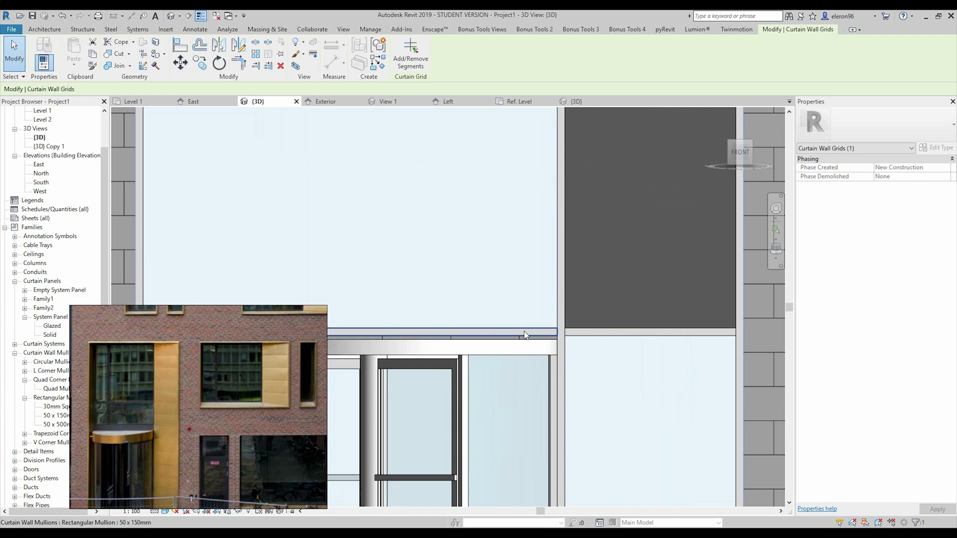
Lower the horizontal grid line closer to the top of the revolving door, to 2140 mm above the base.
{"action": "left_click", "coordinate": [527, 331]}
{"action": "left_click_drag", "start_coordinate": [527, 337], "coordinate": [528, 334]}
{"action": "scroll", "coordinate": [579, 315], "scroll_direction": "down", "scroll_amount": 4}
{"action": "scroll", "coordinate": [414, 314], "scroll_direction": "up", "scroll_amount": 2}
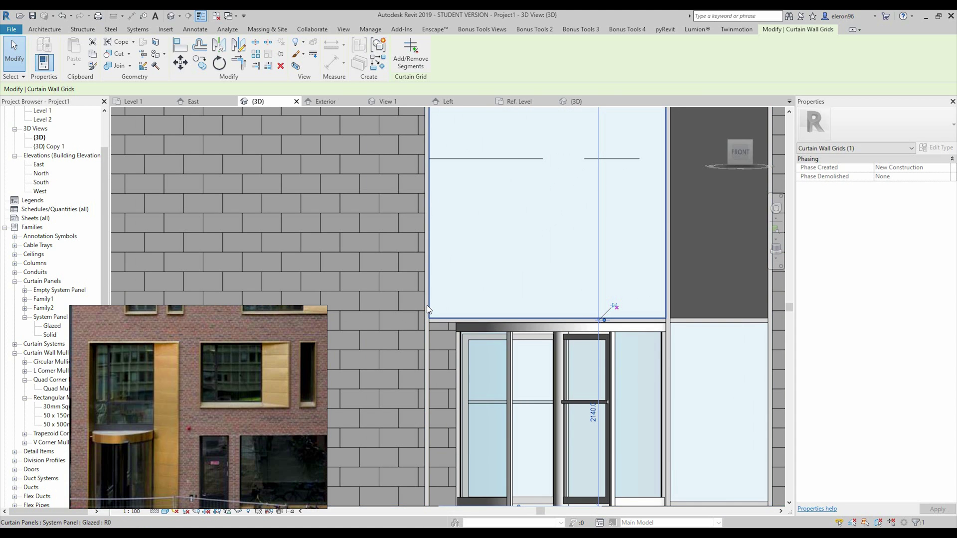
{"action": "left_click", "coordinate": [427, 309]}
{"action": "scroll", "coordinate": [428, 308], "scroll_direction": "down", "scroll_amount": 3}
{"action": "middle_click_drag", "start_coordinate": [512, 265], "coordinate": [483, 380]}
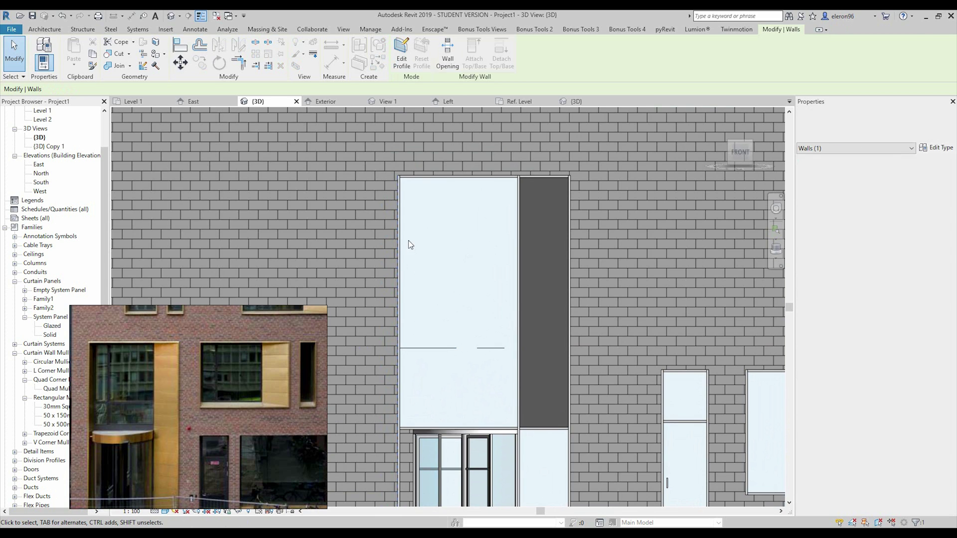
{"action": "middle_click_drag", "start_coordinate": [481, 304], "coordinate": [419, 257]}
{"action": "key", "text": "Escape"}
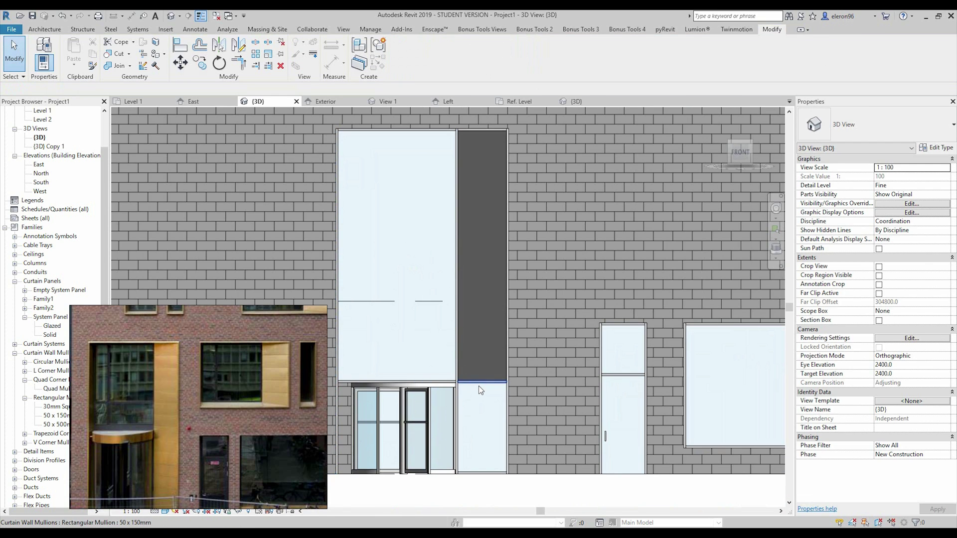
Remove the horizontal grid segment below the tapered panel so that the narrow bay becomes one full-height panel.
{"action": "scroll", "coordinate": [478, 386], "scroll_direction": "up", "scroll_amount": 2}
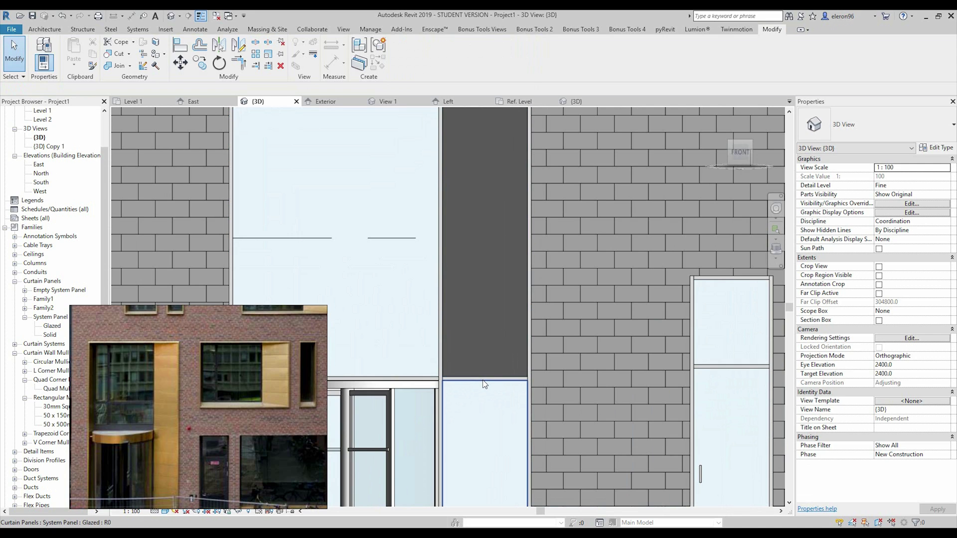
{"action": "left_click", "coordinate": [479, 378]}
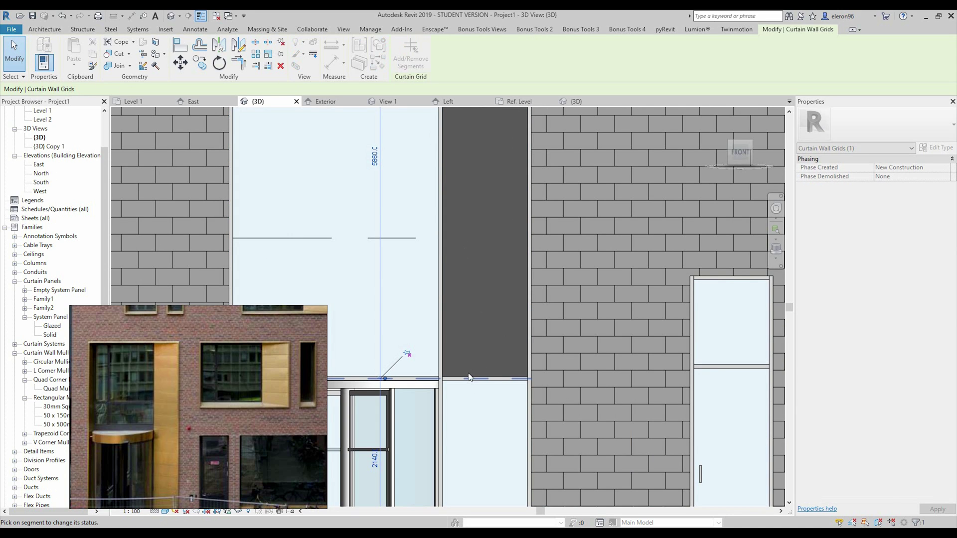
{"action": "left_click", "coordinate": [472, 379]}
{"action": "key", "text": "Escape"}
{"action": "key", "text": "Escape"}
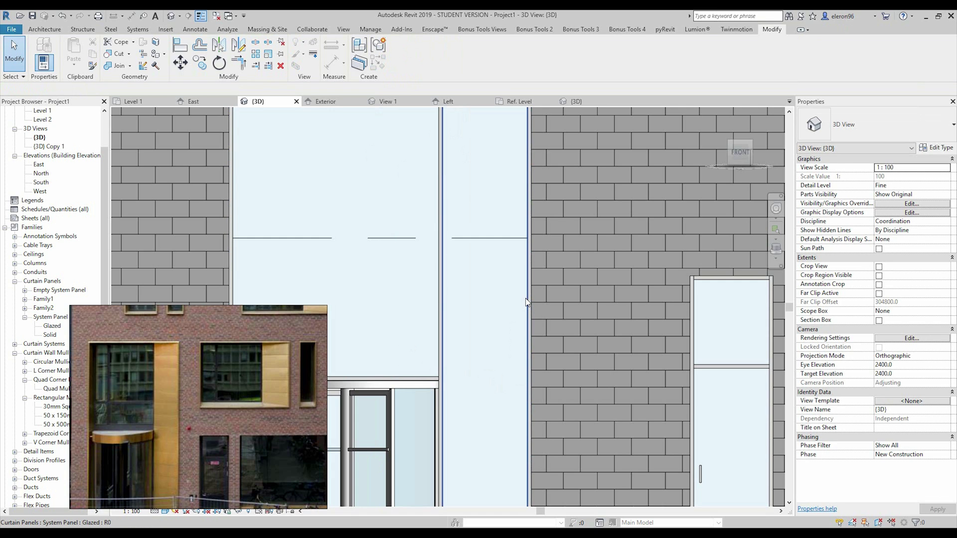
Change the narrow full-height glazed panel beside the revolving door to the Family2 curtain panel type.
{"action": "left_click", "coordinate": [527, 302]}
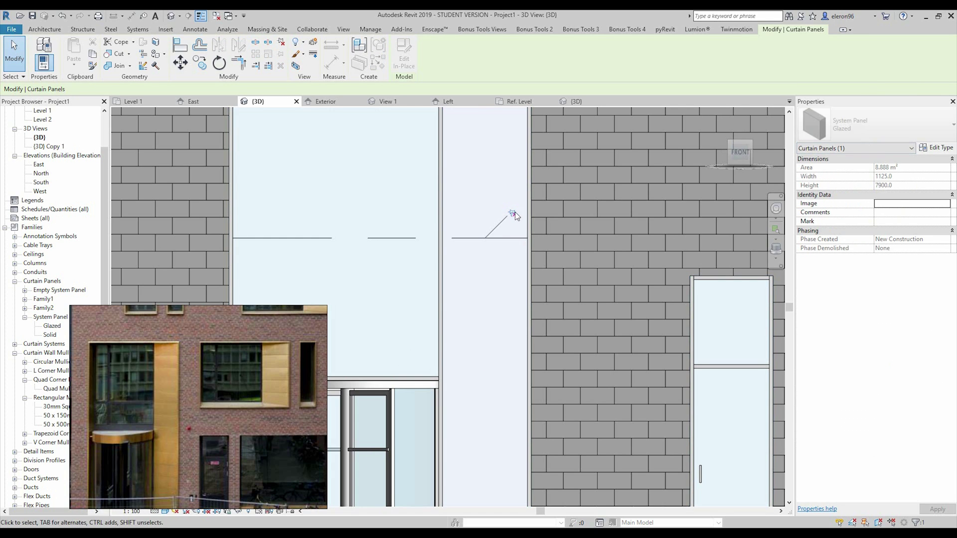
{"action": "left_click", "coordinate": [878, 124]}
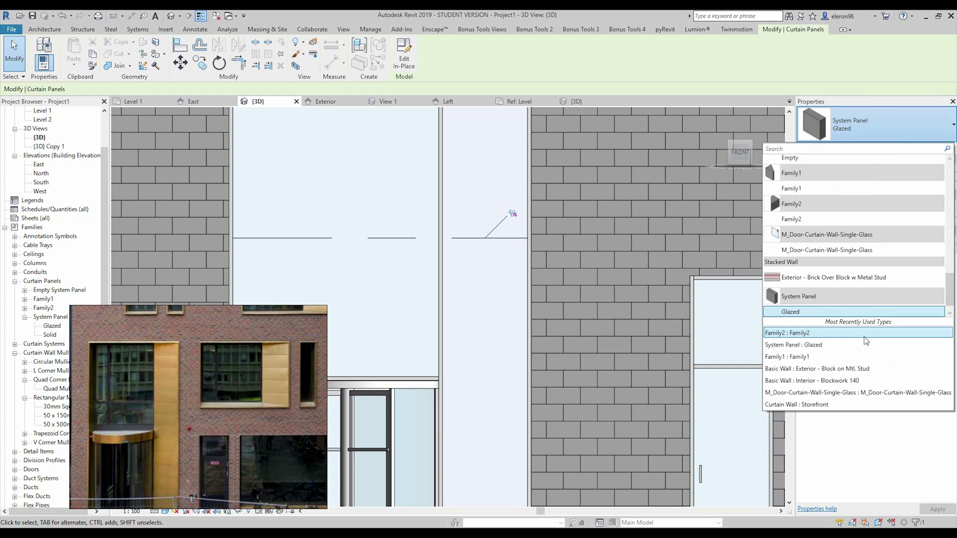
{"action": "left_click", "coordinate": [825, 218]}
{"action": "scroll", "coordinate": [531, 280], "scroll_direction": "down", "scroll_amount": 3}
{"action": "key", "text": "Escape"}
{"action": "middle_click_drag", "start_coordinate": [532, 280], "coordinate": [412, 331], "text": "shift"}
{"action": "scroll", "coordinate": [427, 316], "scroll_direction": "up", "scroll_amount": 5}
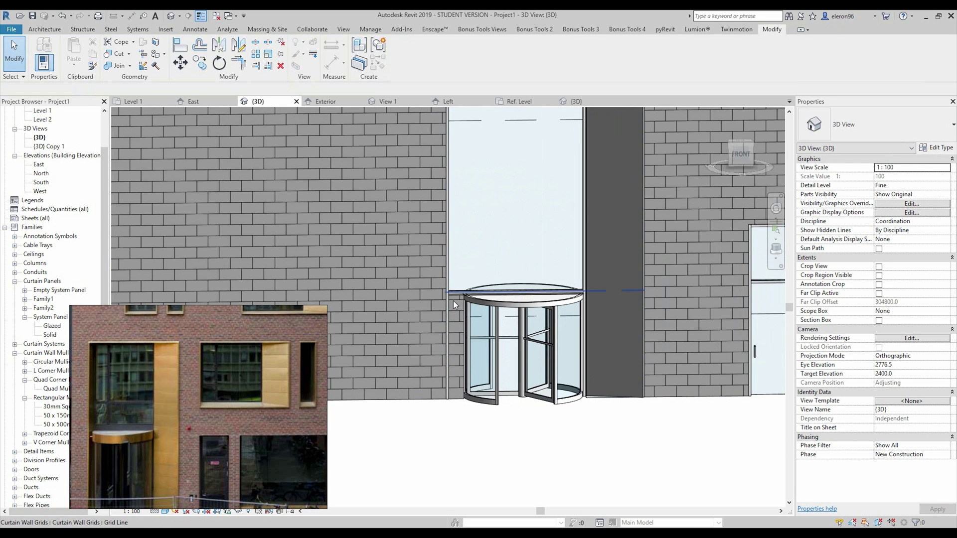
{"action": "left_click", "coordinate": [494, 302]}
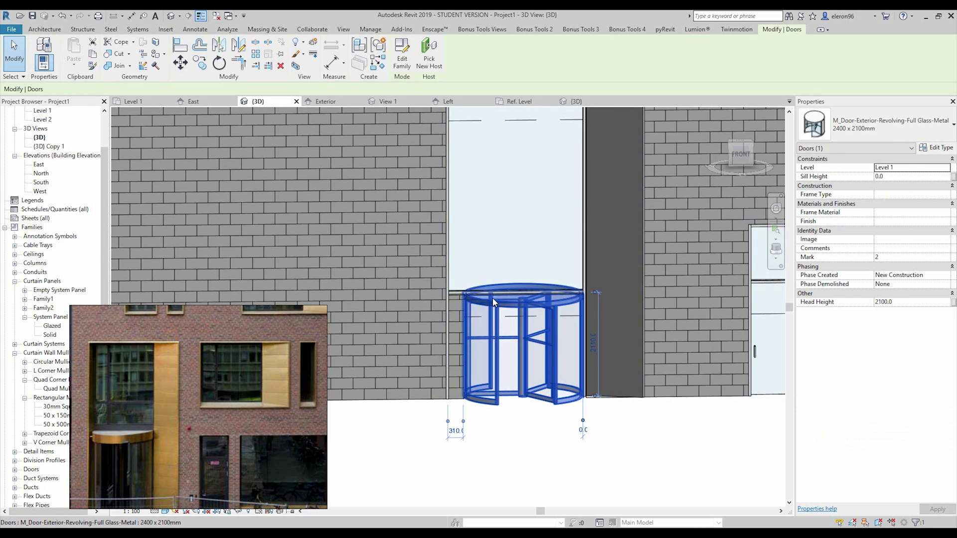
{"action": "left_click", "coordinate": [858, 127]}
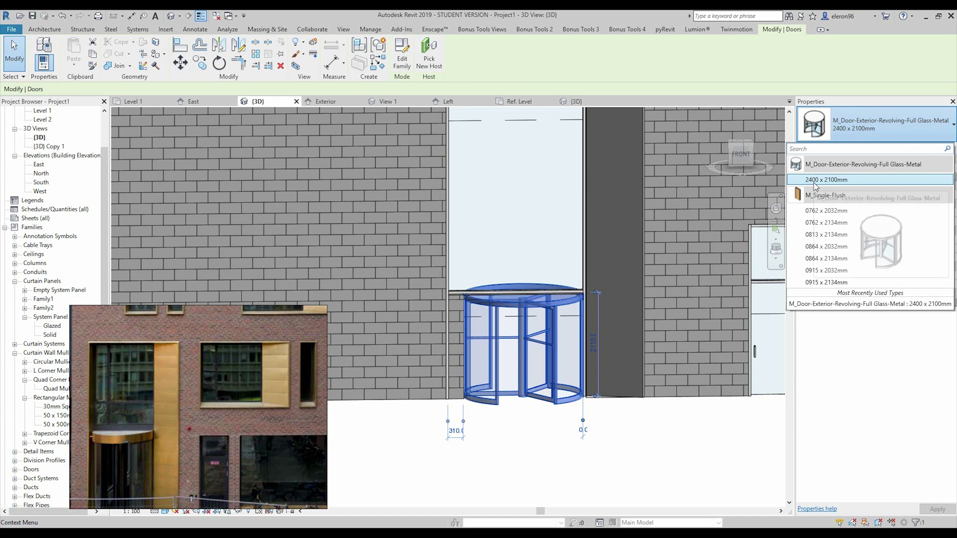
{"action": "left_click", "coordinate": [703, 436]}
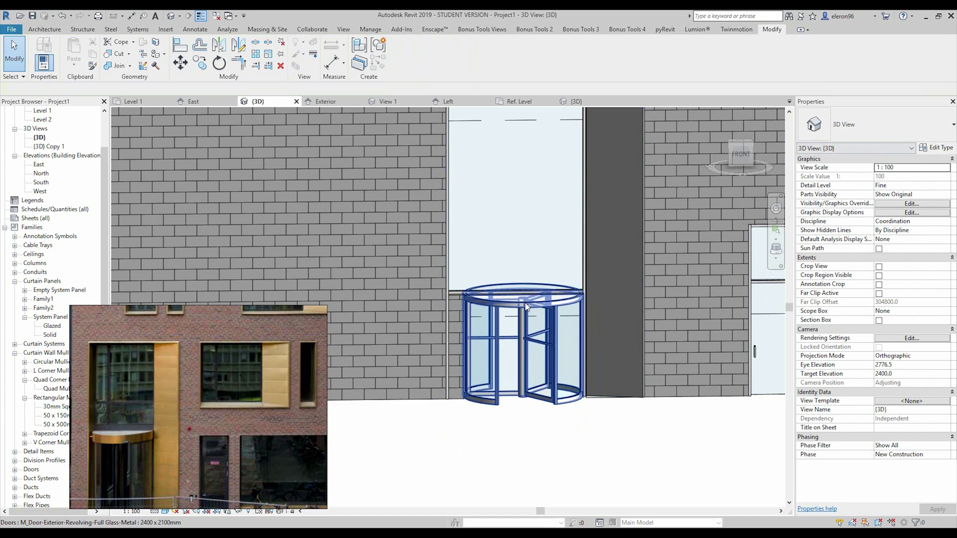
Set the width of the revolving door's 2400 x 2100mm type to 2600 mm.
{"action": "left_click", "coordinate": [532, 326]}
{"action": "left_click", "coordinate": [924, 148]}
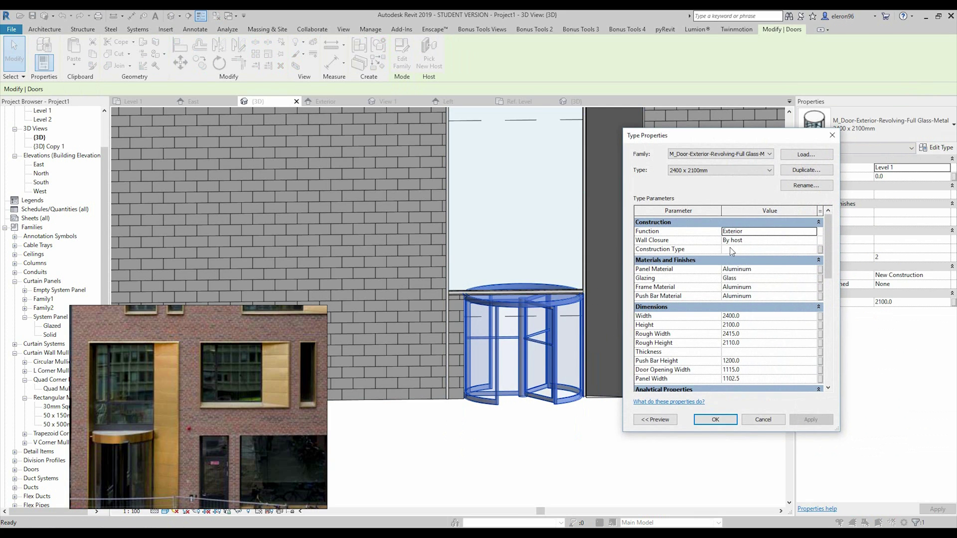
{"action": "left_click", "coordinate": [743, 317]}
{"action": "type", "text": "2"}
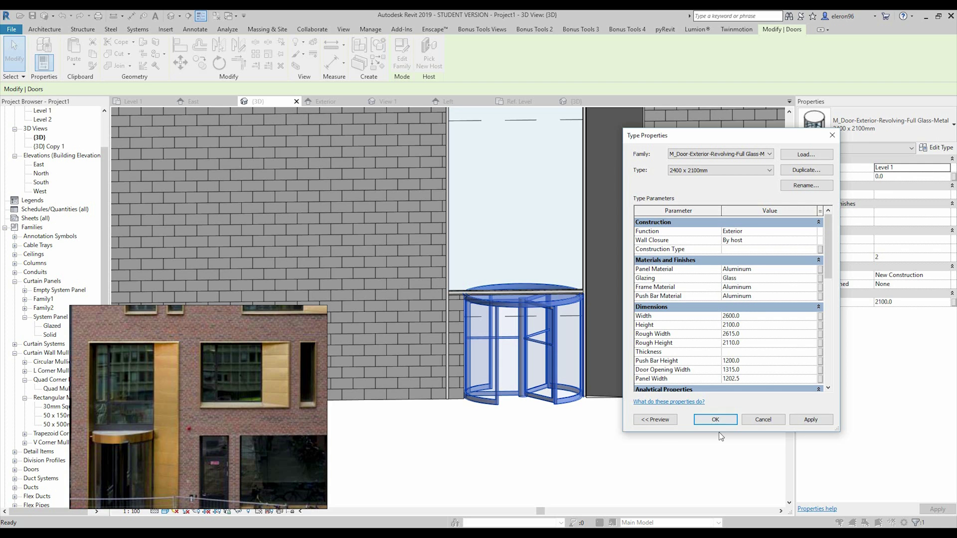
{"action": "left_click", "coordinate": [619, 433]}
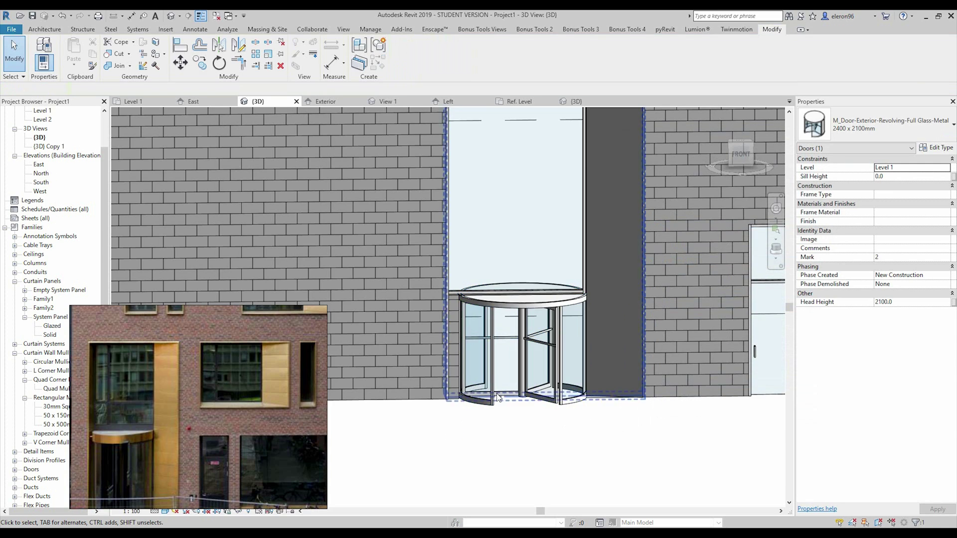
Shift the revolving door within its bay, setting its offset from the bay's left edge to 100 mm.
{"action": "scroll", "coordinate": [503, 325], "scroll_direction": "up", "scroll_amount": 2}
{"action": "left_click", "coordinate": [530, 301]}
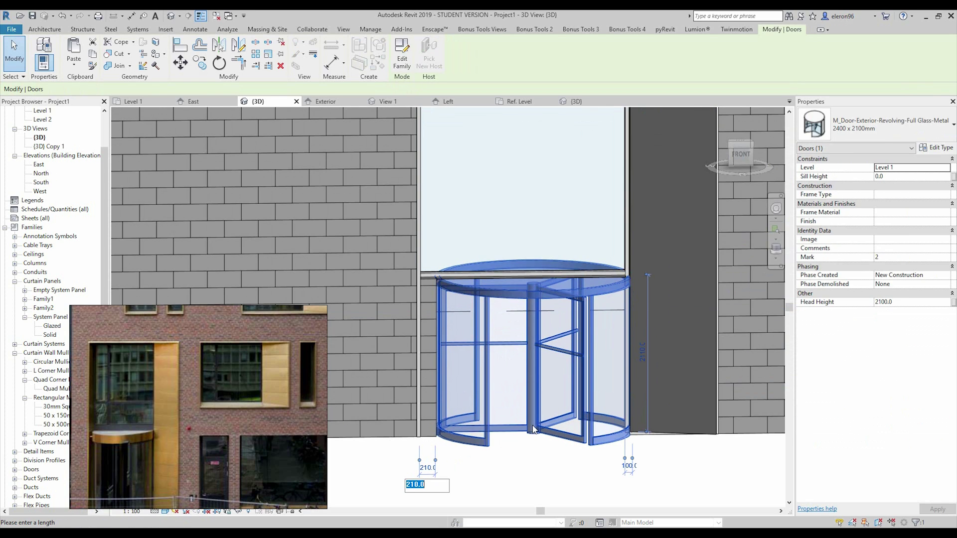
{"action": "type", "text": "10"}
{"action": "key", "text": "Return"}
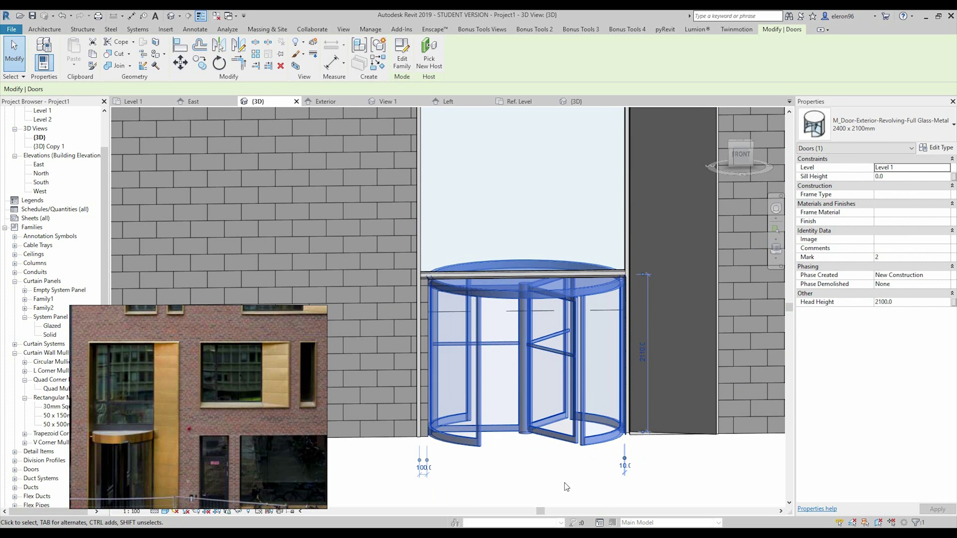
Set the revolving door's offset from the bay's left edge to 50 mm so that it sits nearly centred.
{"action": "left_click", "coordinate": [423, 467]}
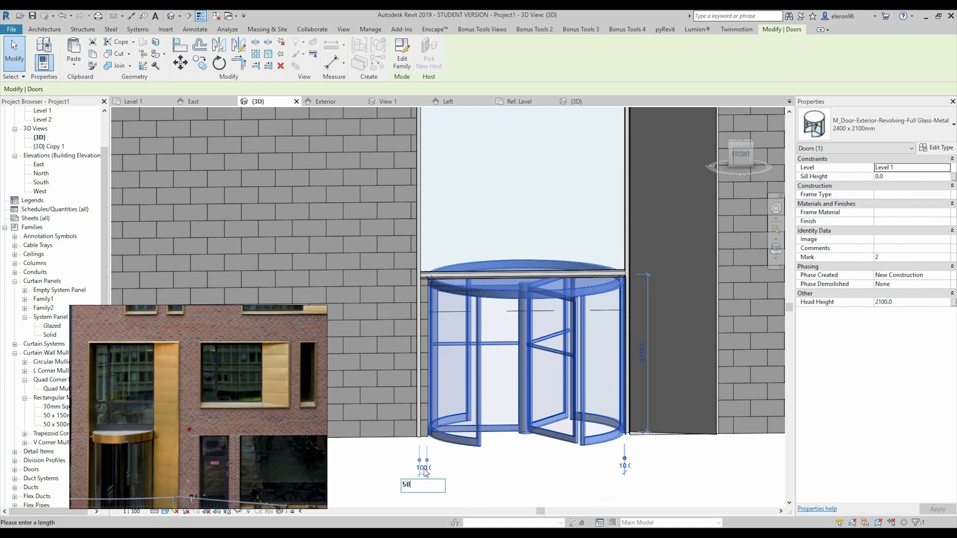
{"action": "type", "text": "50"}
{"action": "key", "text": "Return"}
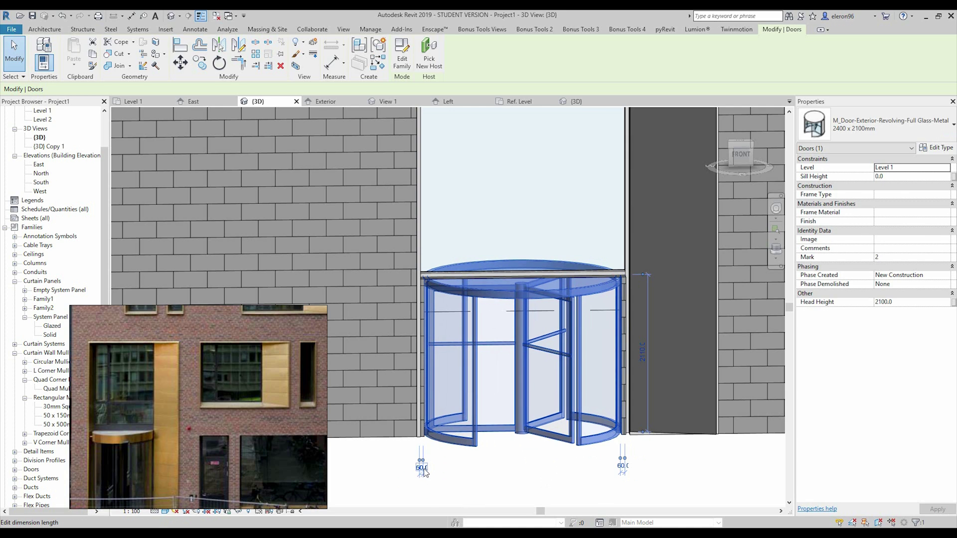
{"action": "left_click", "coordinate": [502, 479]}
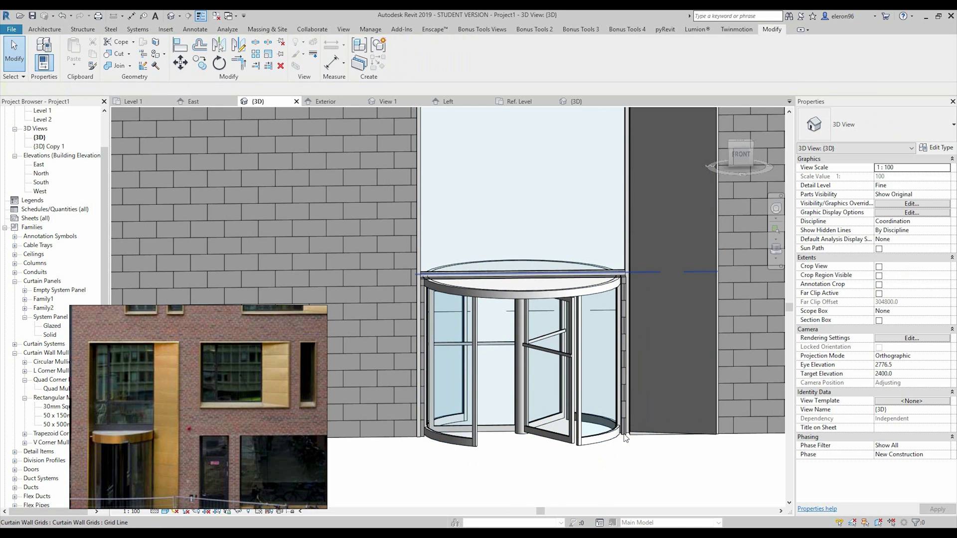
Change the wall panel that surrounds the revolving door to the Generic - 140mm Masonry type.
{"action": "left_click", "coordinate": [626, 438]}
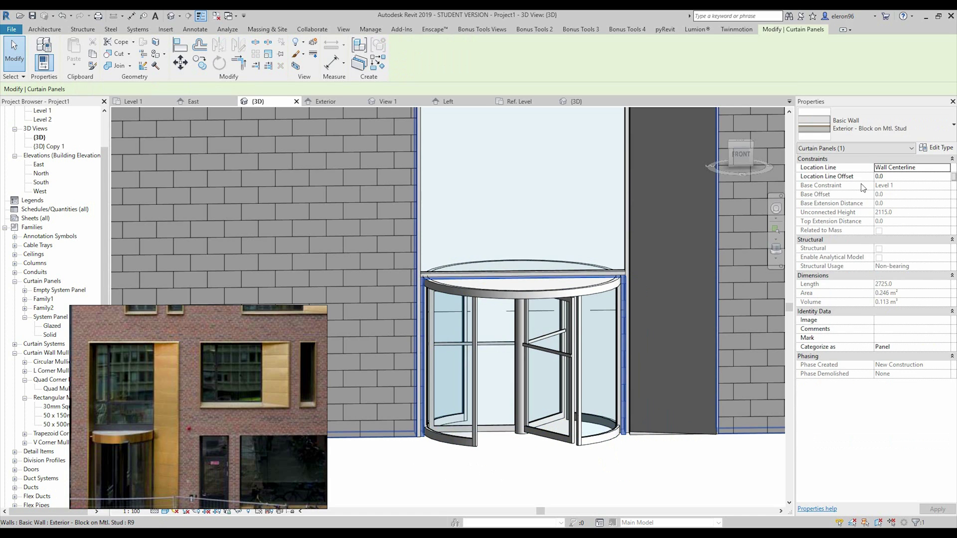
{"action": "left_click", "coordinate": [894, 126]}
{"action": "scroll", "coordinate": [897, 242], "scroll_direction": "down", "scroll_amount": 2}
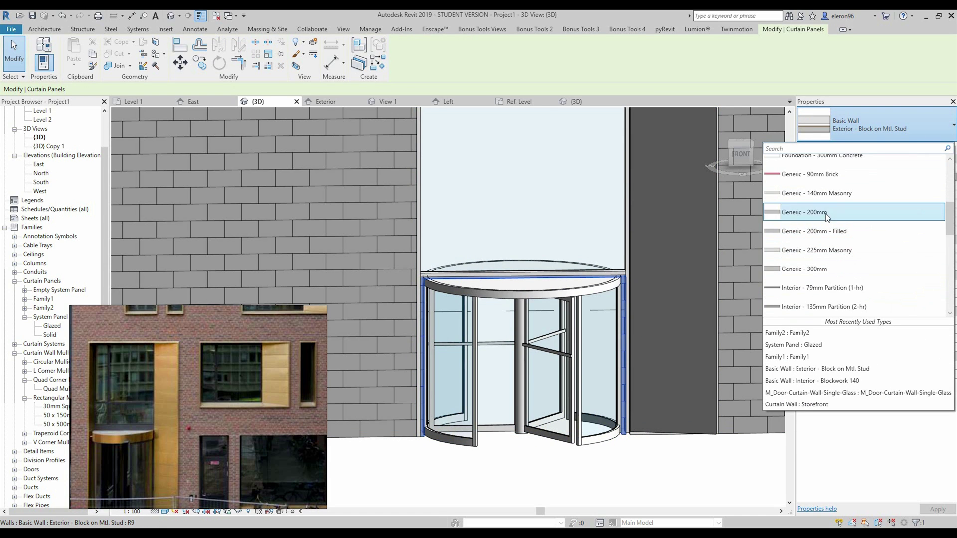
{"action": "left_click", "coordinate": [827, 196]}
{"action": "left_click", "coordinate": [639, 470]}
Reselect the wall panel around the revolving door and change it to the Generic - 200mm type.
{"action": "left_click", "coordinate": [894, 127]}
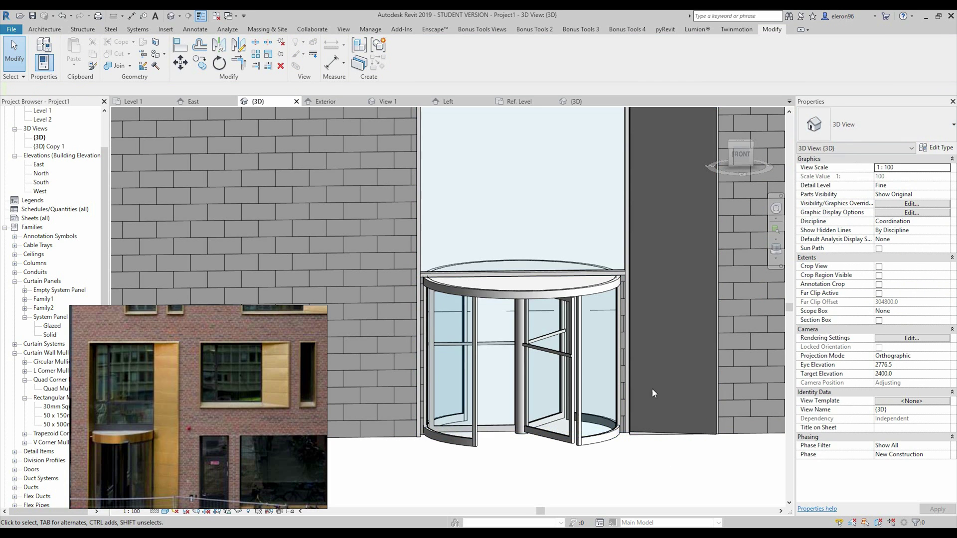
{"action": "left_click", "coordinate": [626, 433]}
{"action": "key", "text": "Tab"}
{"action": "key", "text": "Tab"}
{"action": "key", "text": "Tab"}
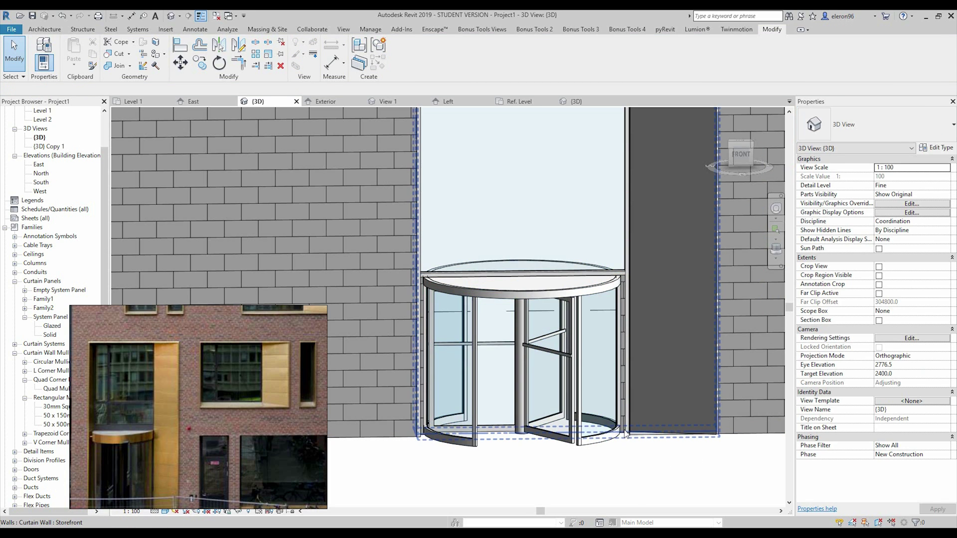
{"action": "left_click", "coordinate": [625, 431]}
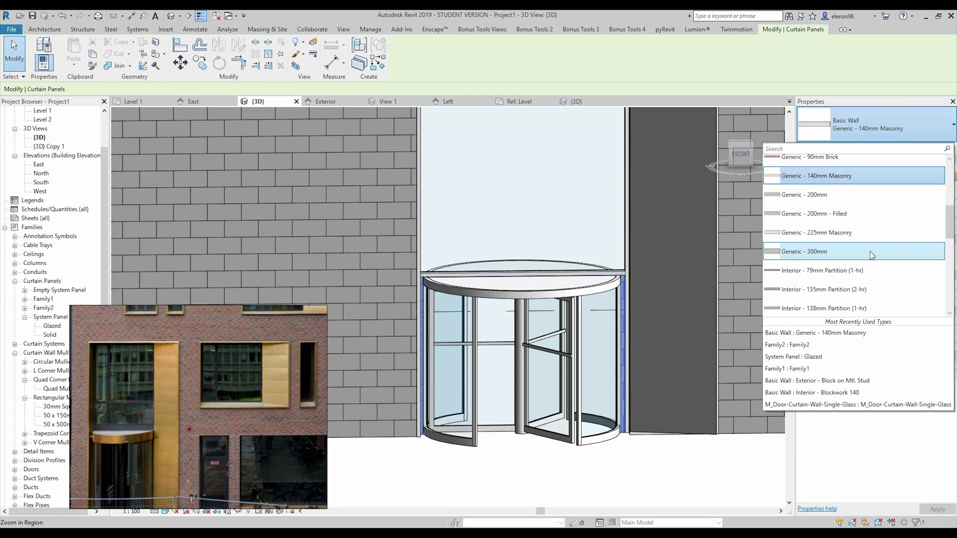
{"action": "left_click", "coordinate": [866, 196]}
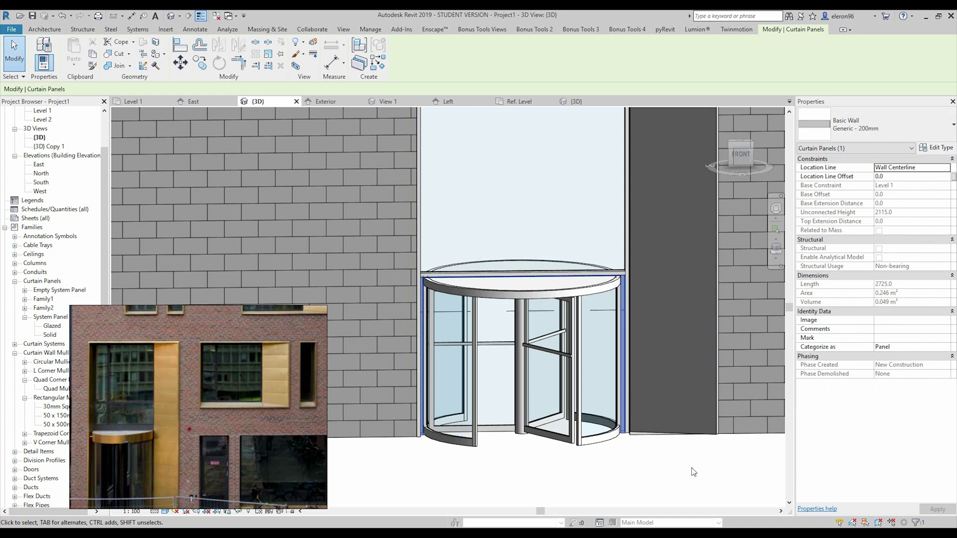
{"action": "left_click", "coordinate": [694, 473]}
Examine the entrance and the rest of the facade from the front and compare them with the reference photo.
{"action": "scroll", "coordinate": [676, 439], "scroll_direction": "down", "scroll_amount": 3}
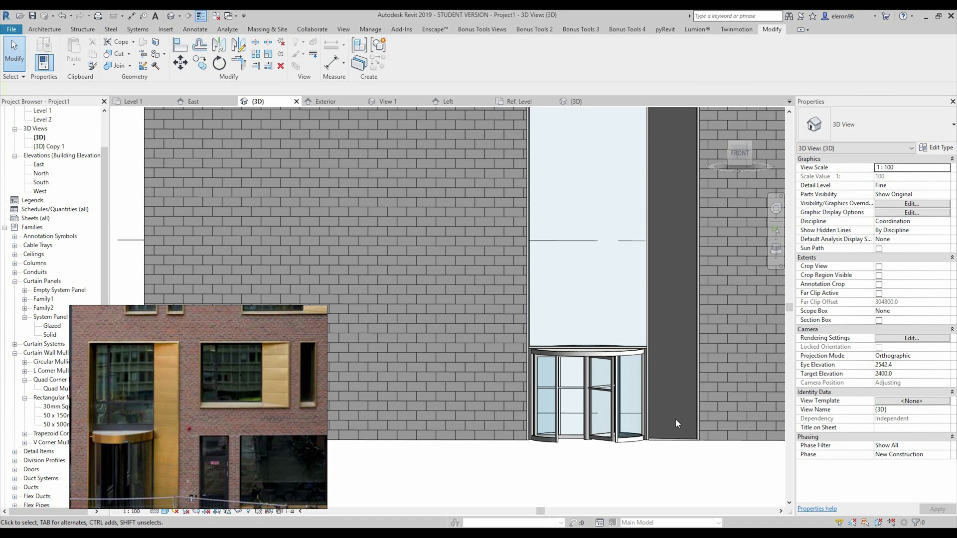
{"action": "middle_click_drag", "start_coordinate": [676, 420], "coordinate": [545, 429]}
{"action": "scroll", "coordinate": [518, 389], "scroll_direction": "down", "scroll_amount": 2}
{"action": "middle_click_drag", "start_coordinate": [516, 325], "coordinate": [494, 345], "text": "shift"}
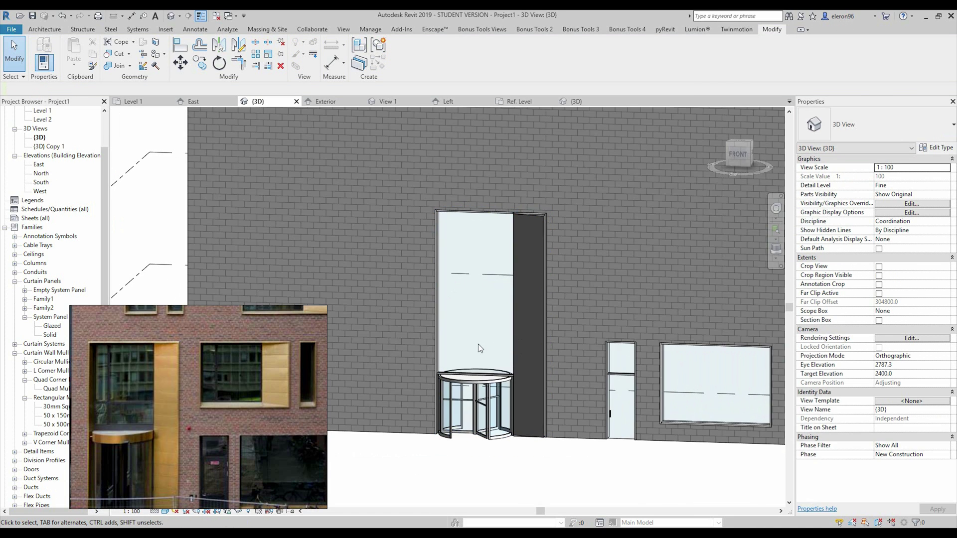
{"action": "scroll", "coordinate": [471, 333], "scroll_direction": "up", "scroll_amount": 2}
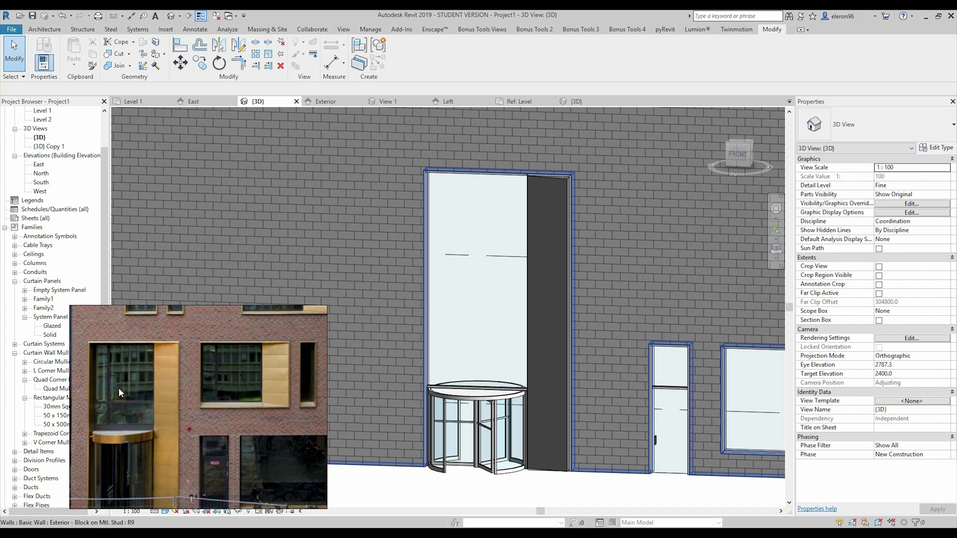
{"action": "scroll", "coordinate": [448, 325], "scroll_direction": "down", "scroll_amount": 3}
{"action": "middle_click_drag", "start_coordinate": [496, 282], "coordinate": [493, 325]}
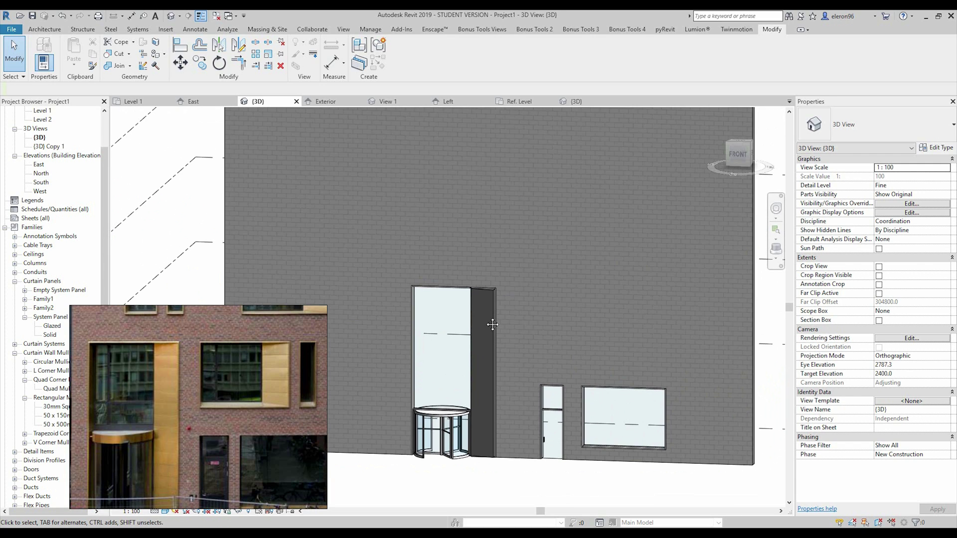